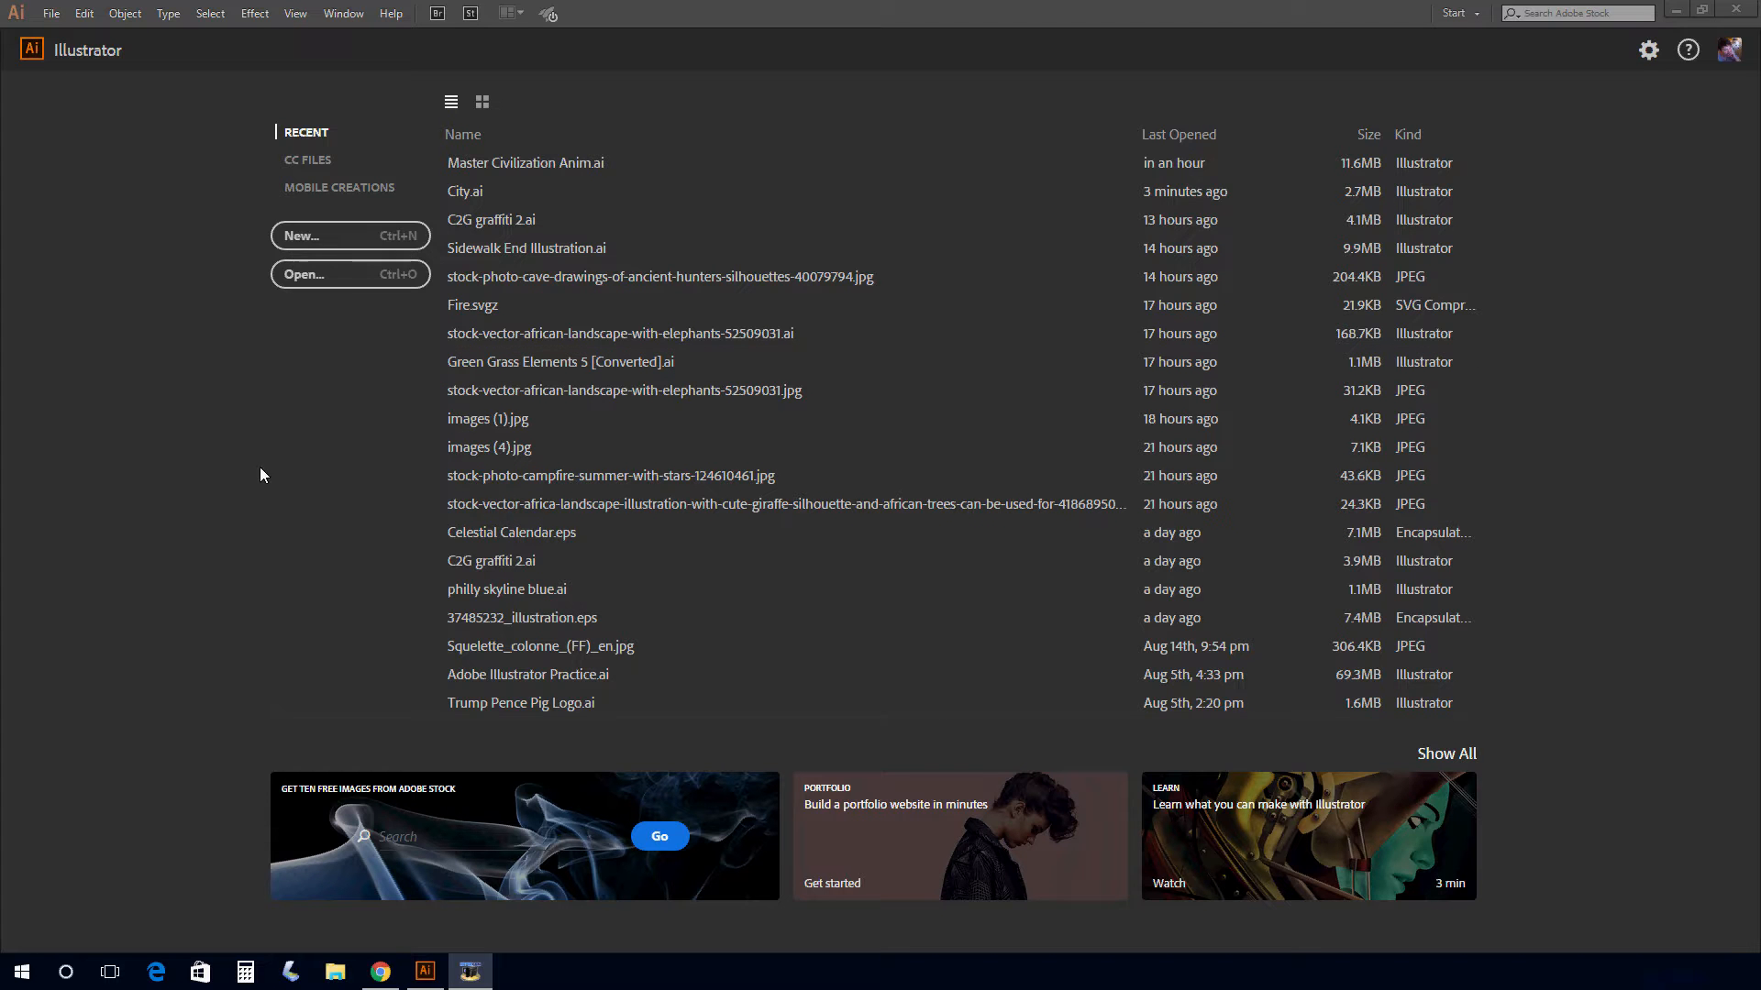
Create a new document with the HDTV 1080 size, RGB color mode and Screen (72 ppi) raster effects.
left_click(309, 248)
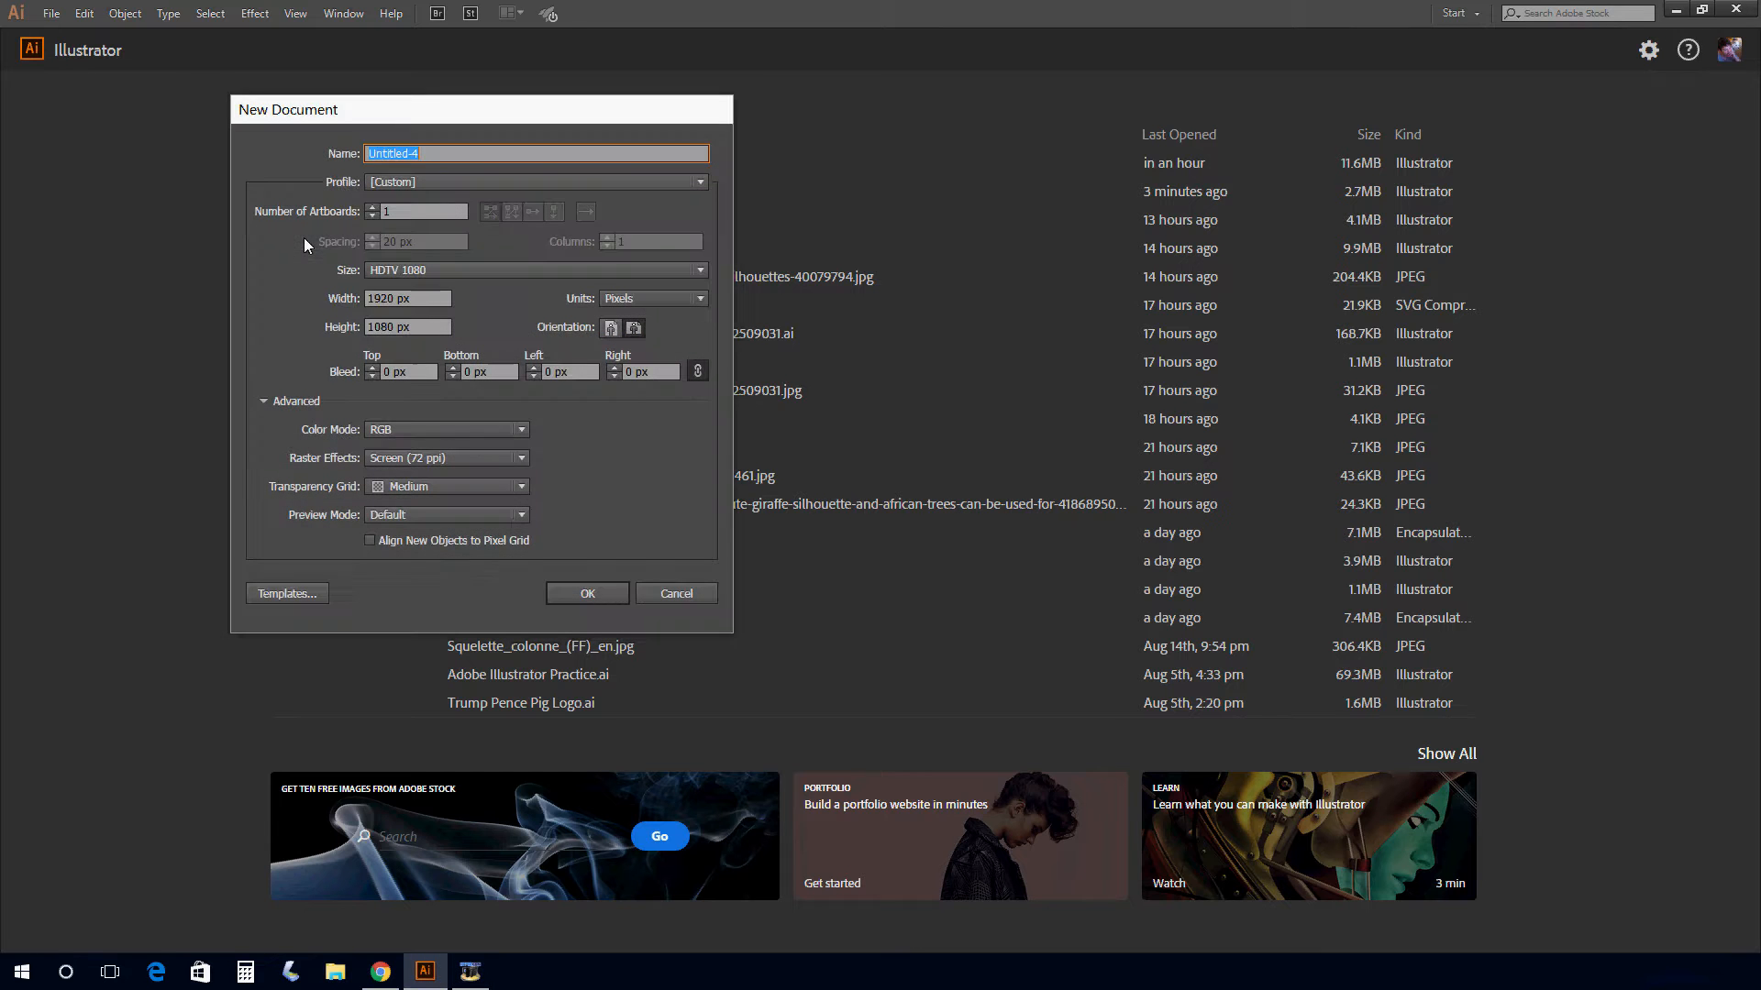
left_click(460, 270)
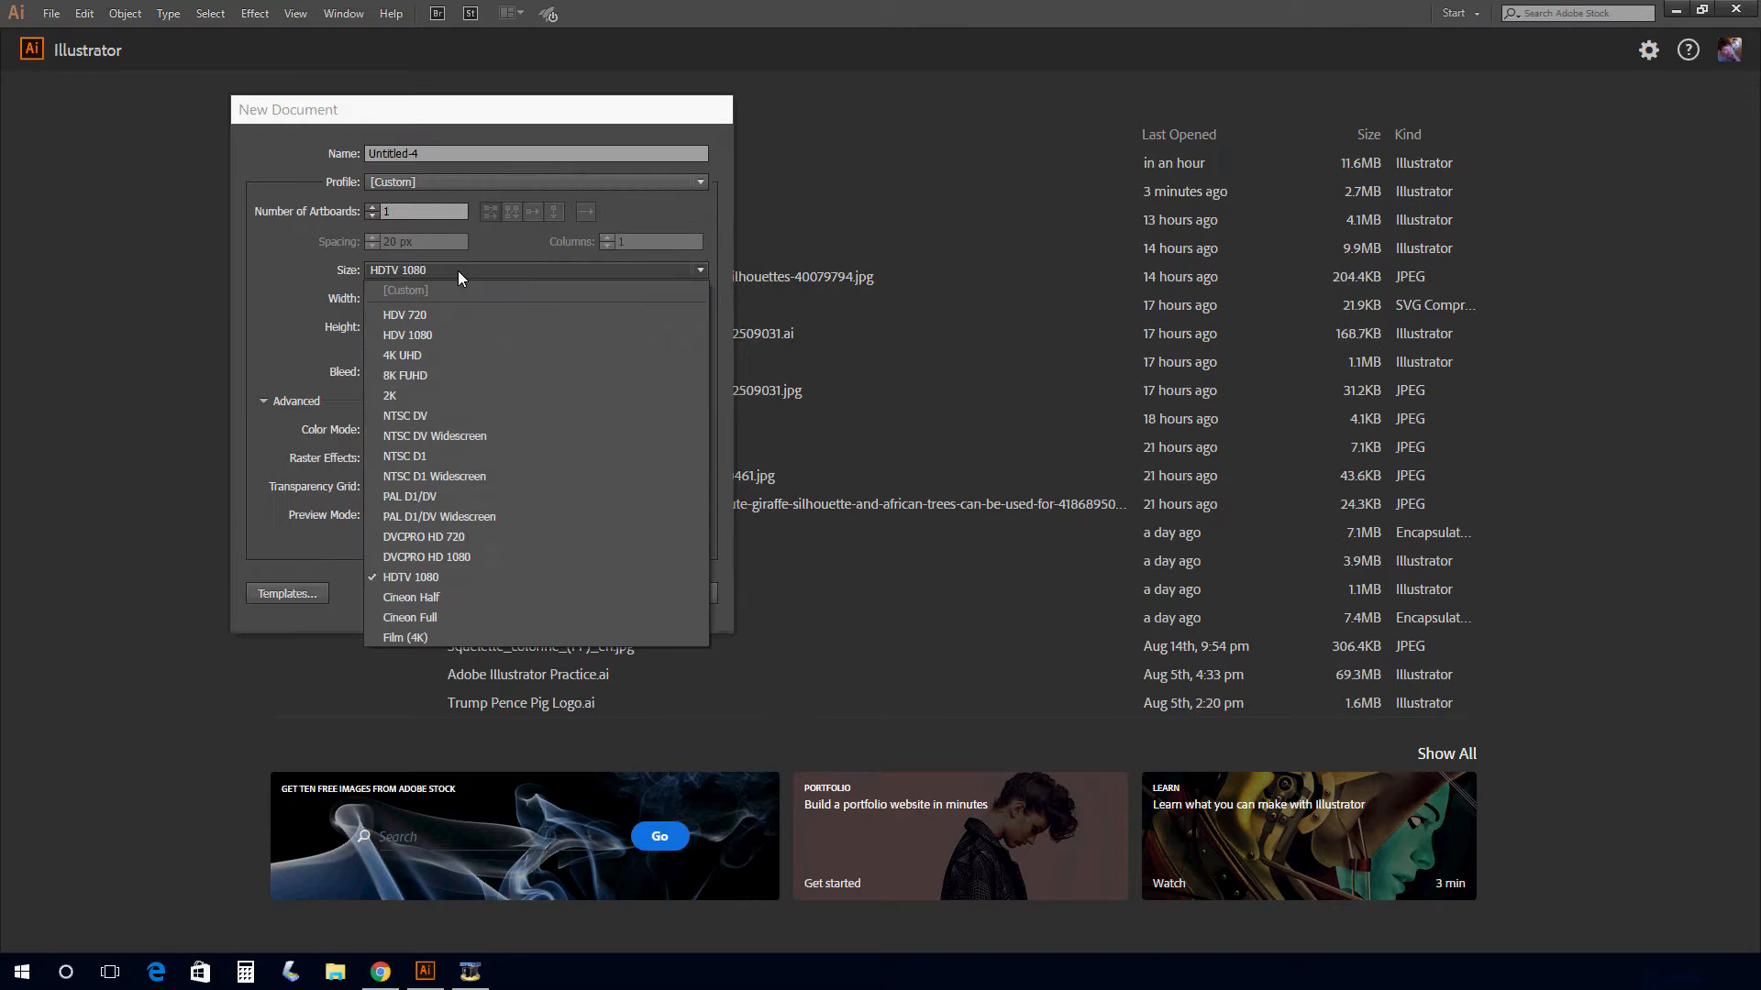
left_click(443, 580)
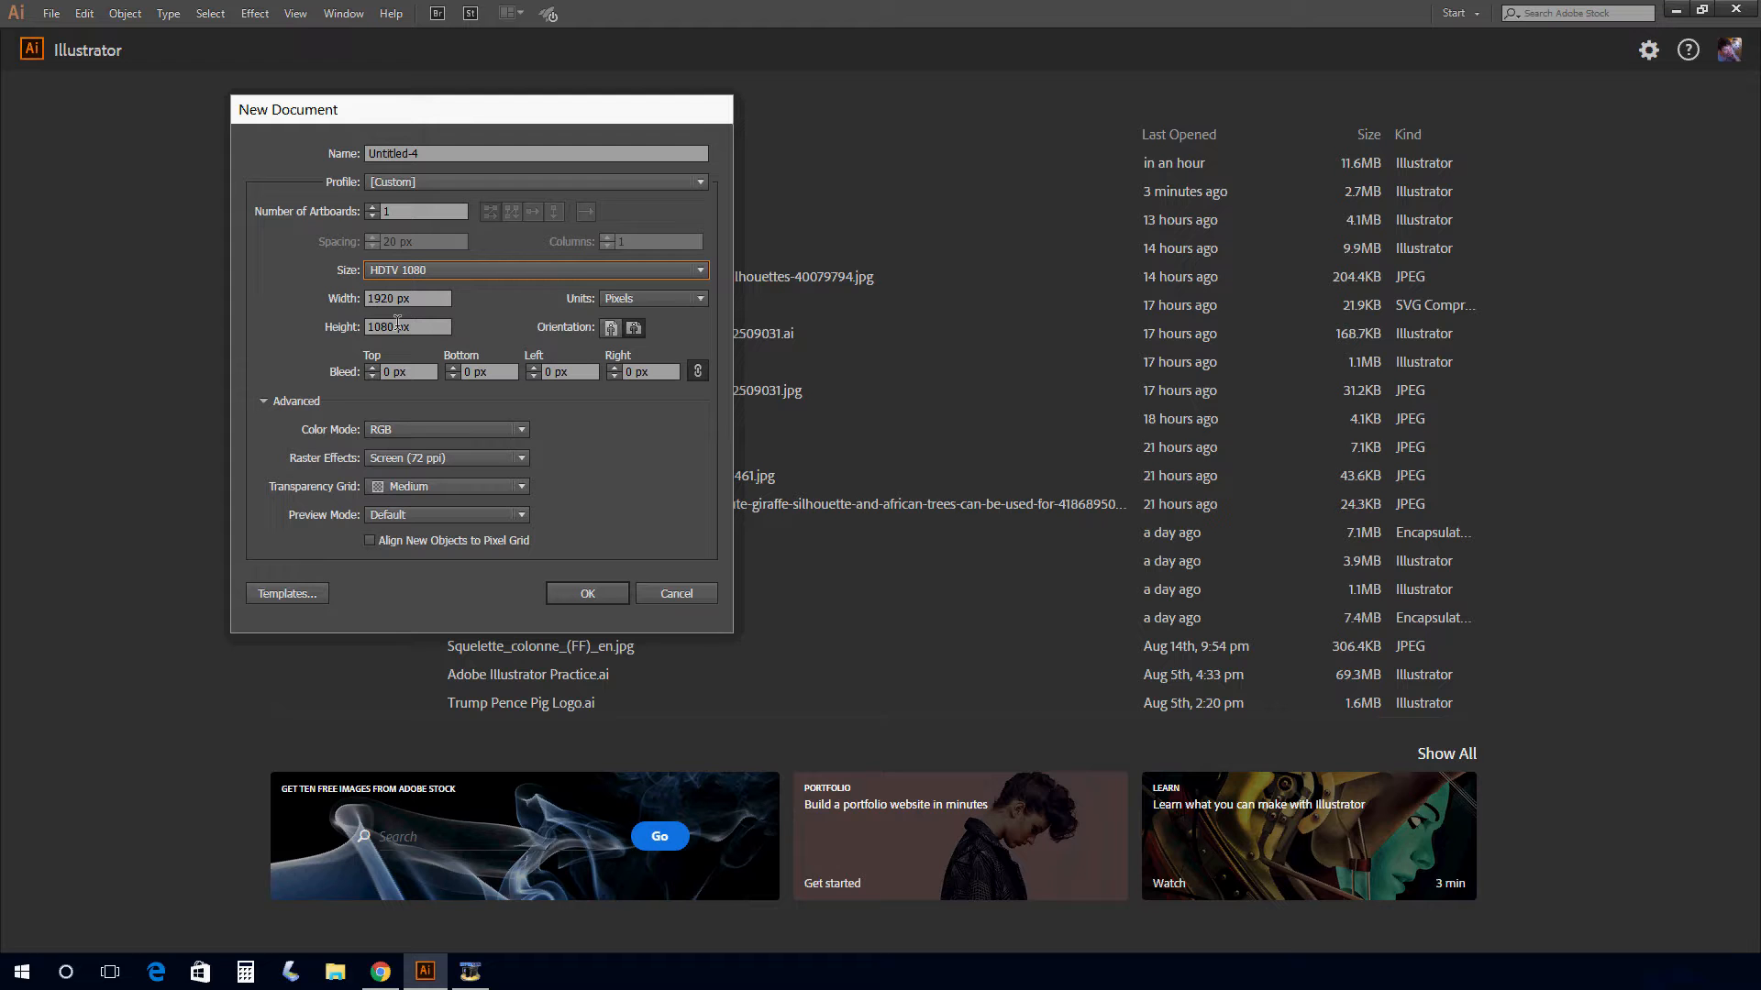
left_click(455, 431)
left_click(455, 431)
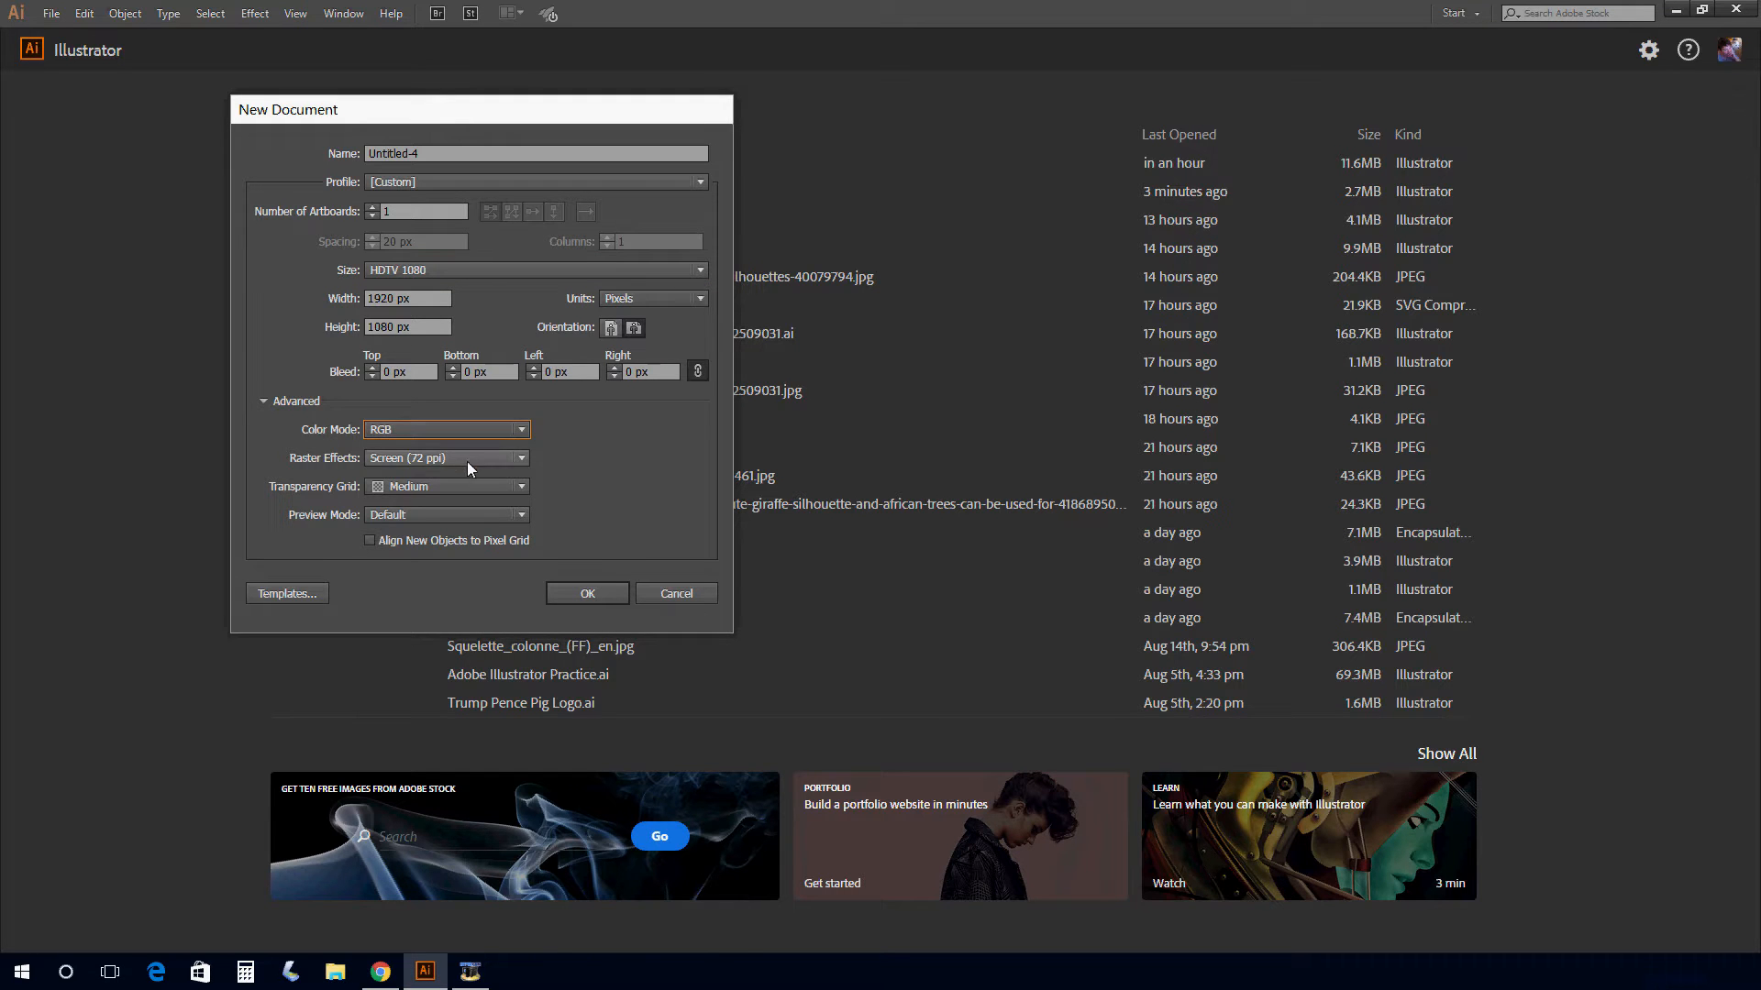
left_click(467, 460)
left_click(466, 459)
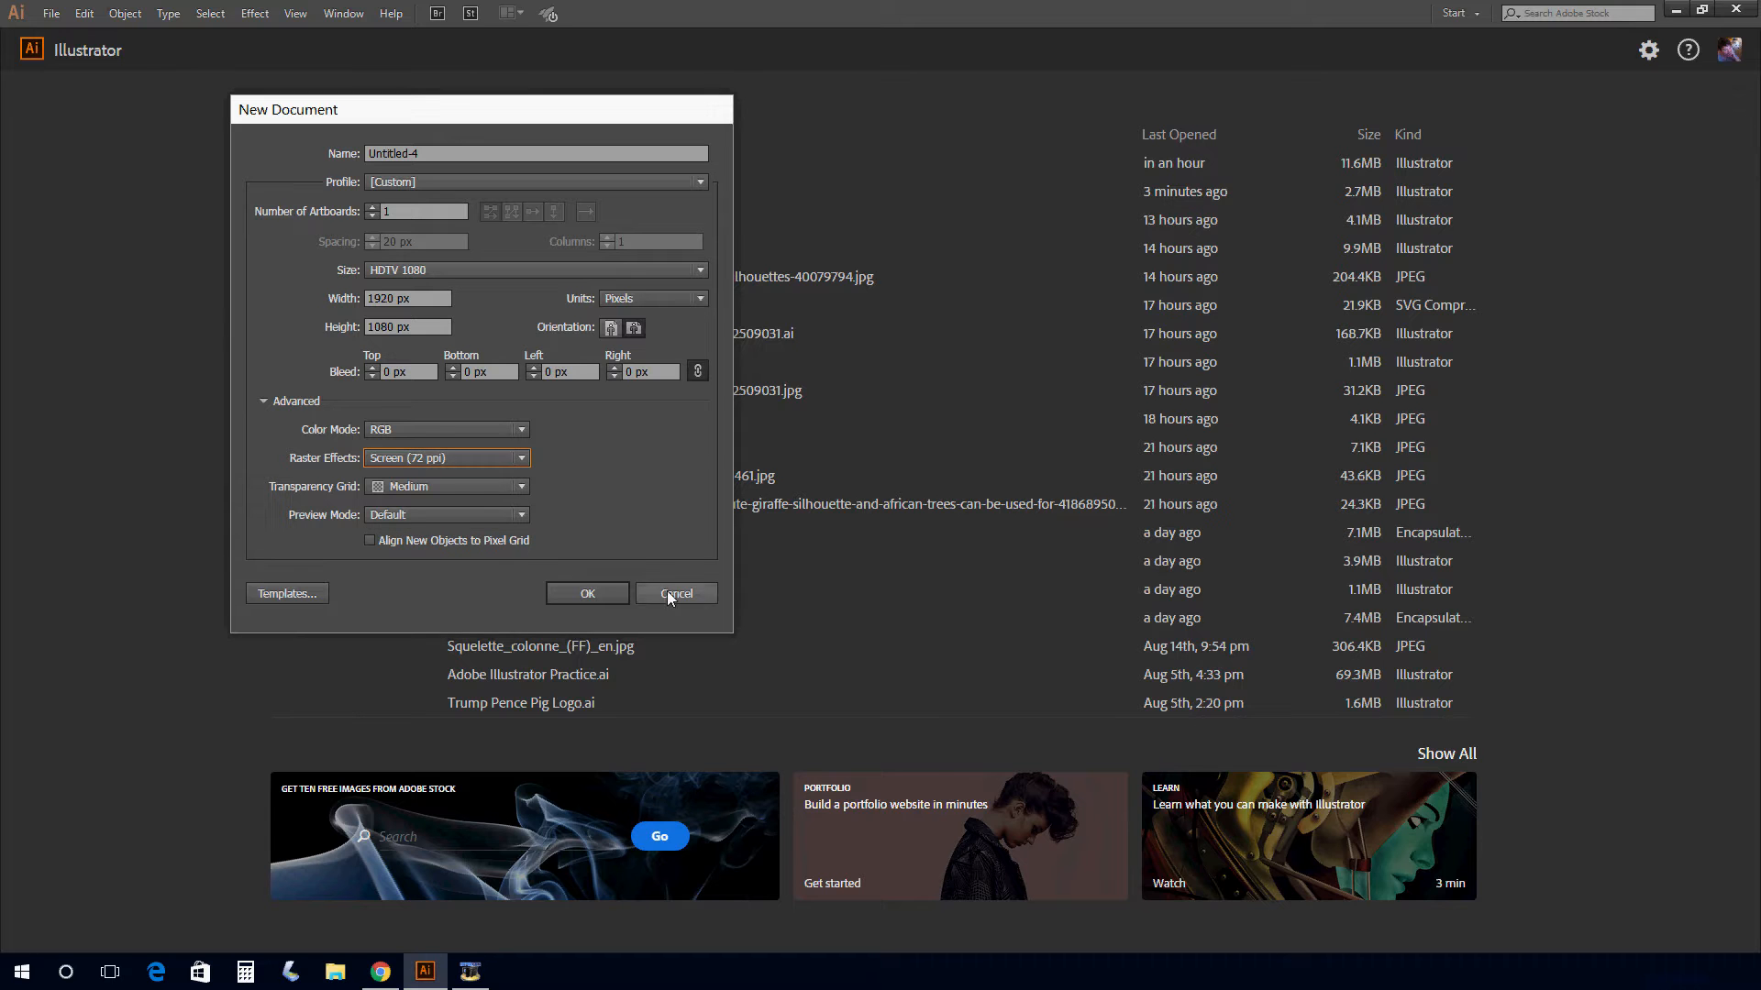
left_click(580, 592)
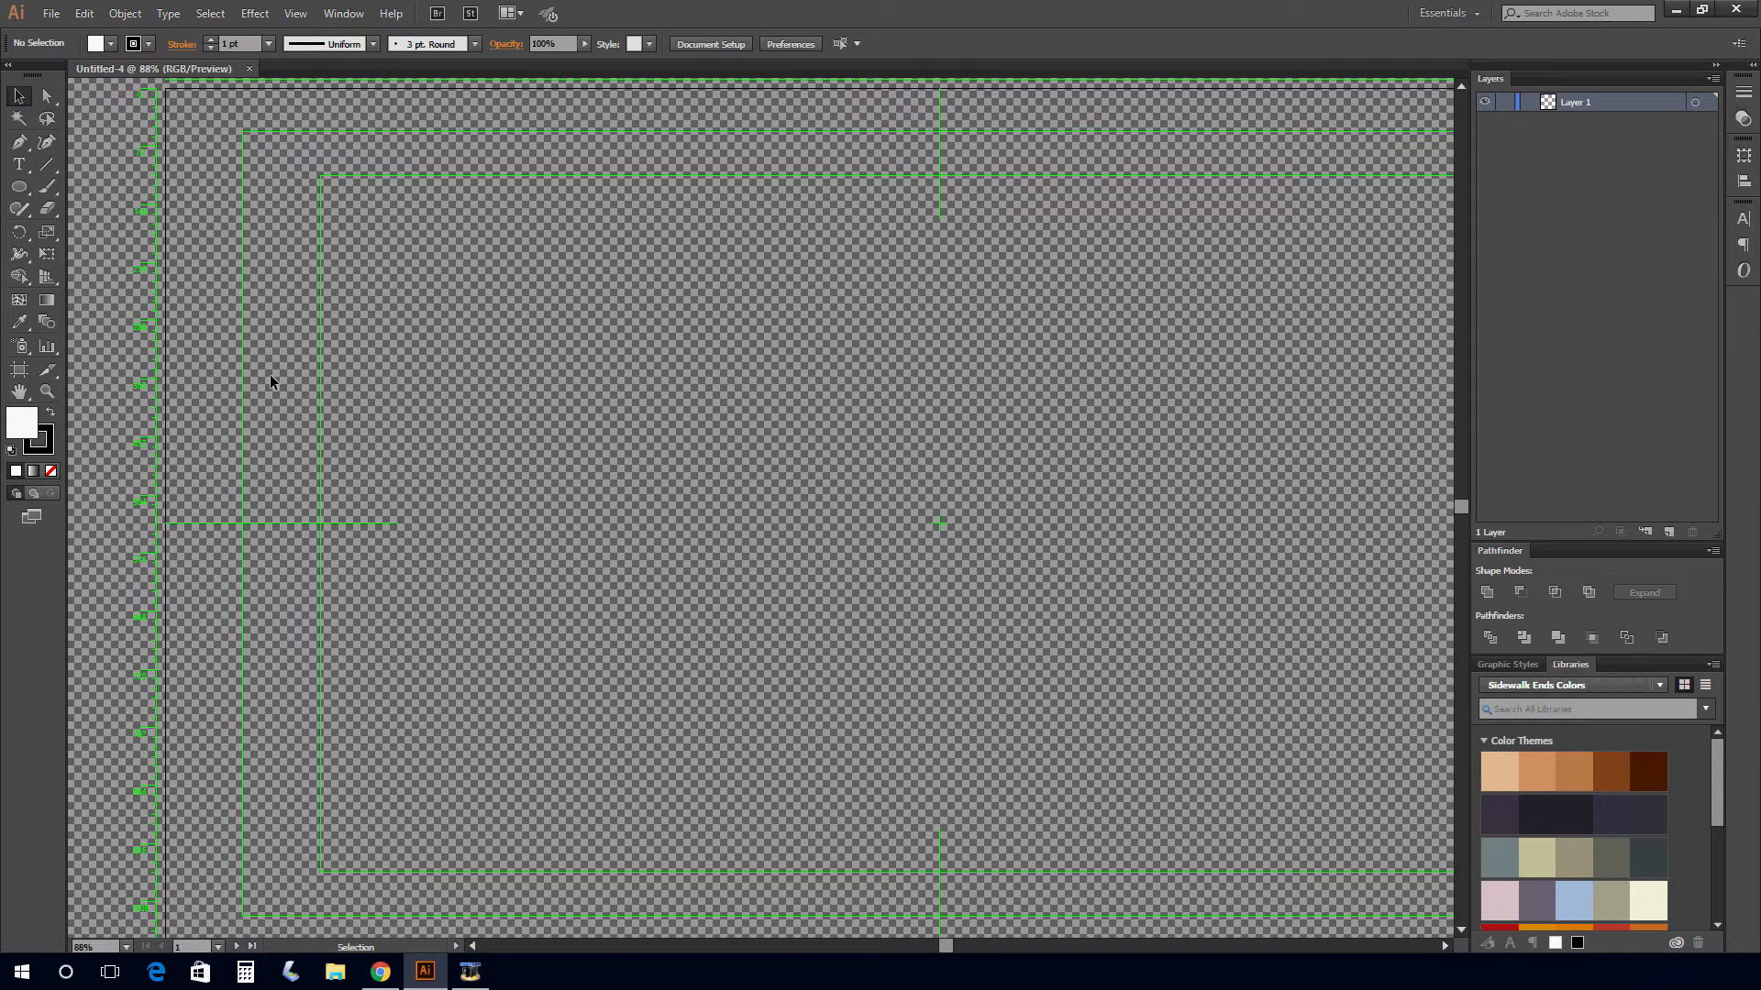
Hide the artboard's center mark and cross hairs while keeping its video safe areas displayed.
left_click(45, 393)
left_click(1125, 510, "alt")
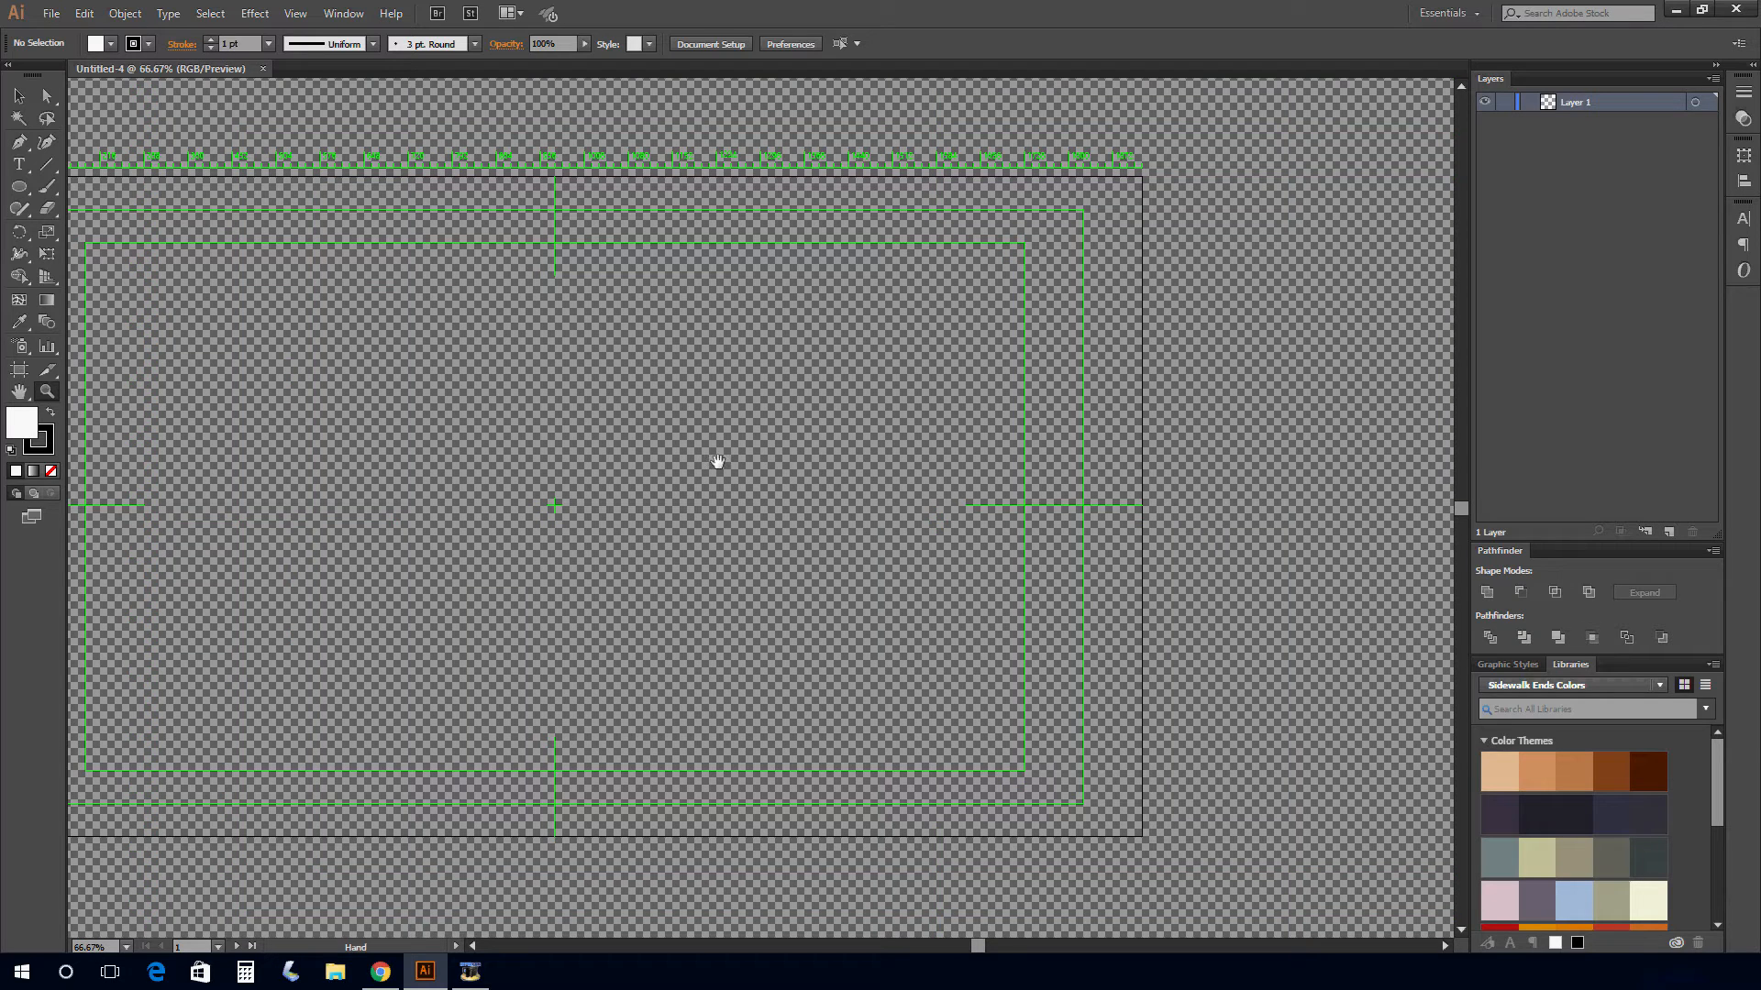
left_click_drag(715, 464, 883, 461)
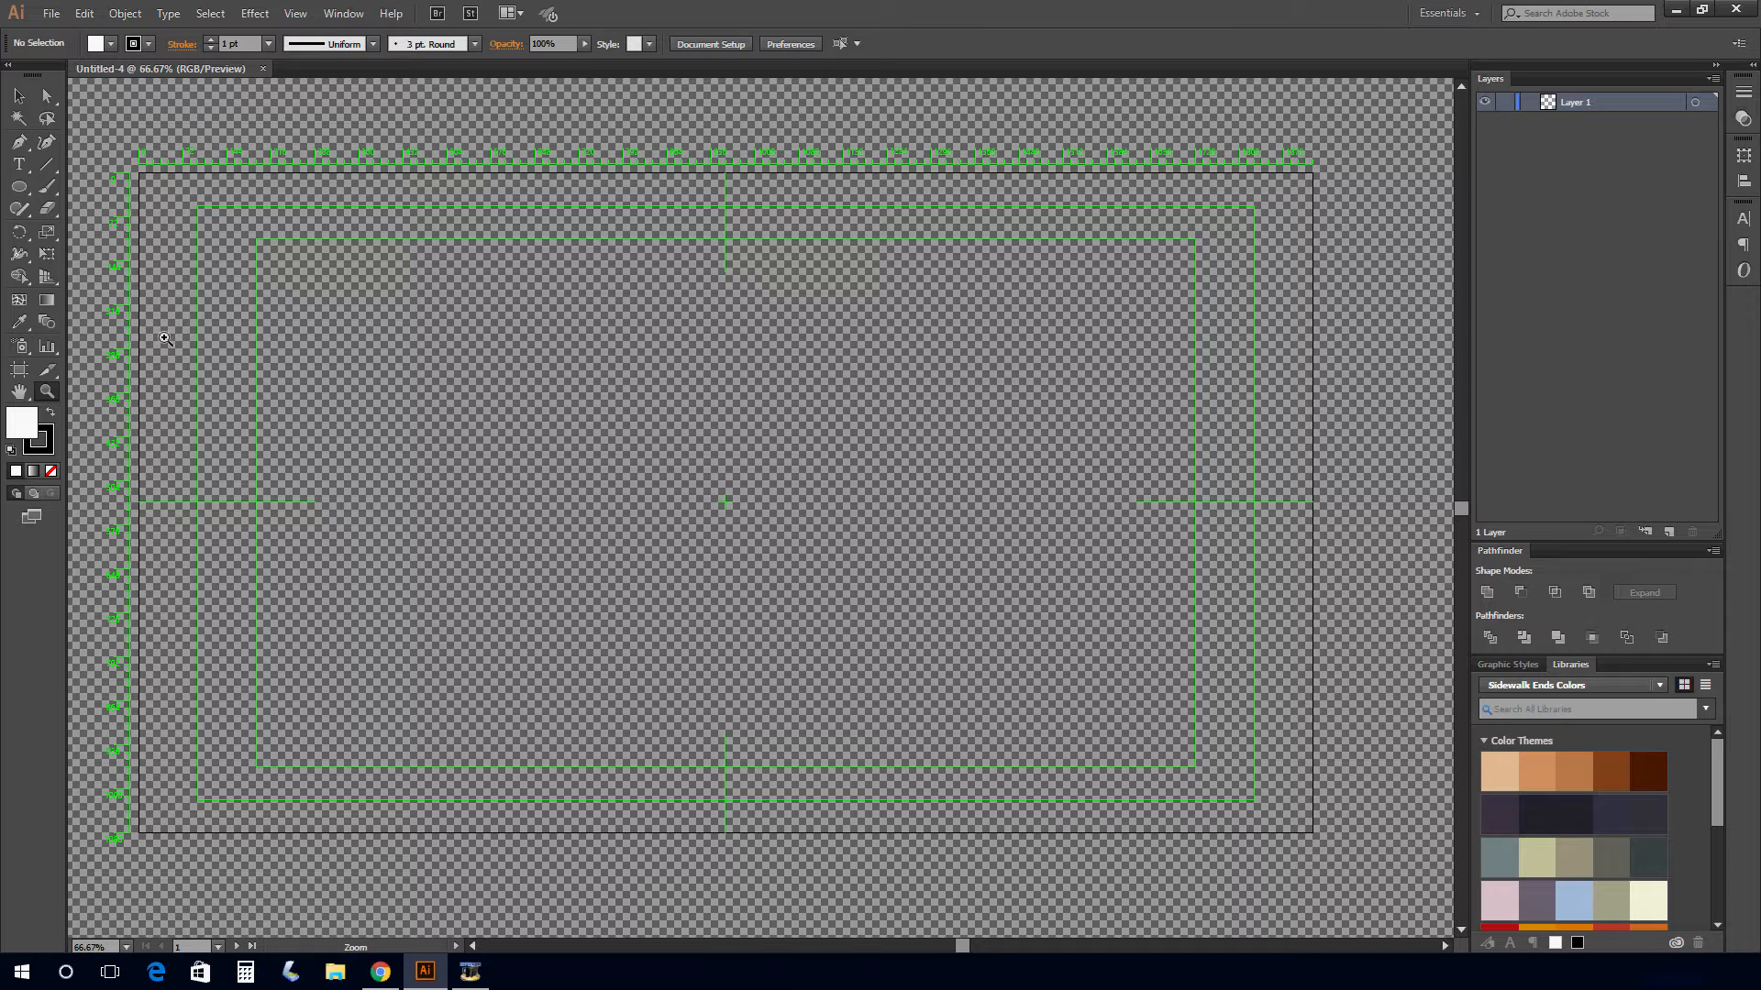
left_click(19, 372)
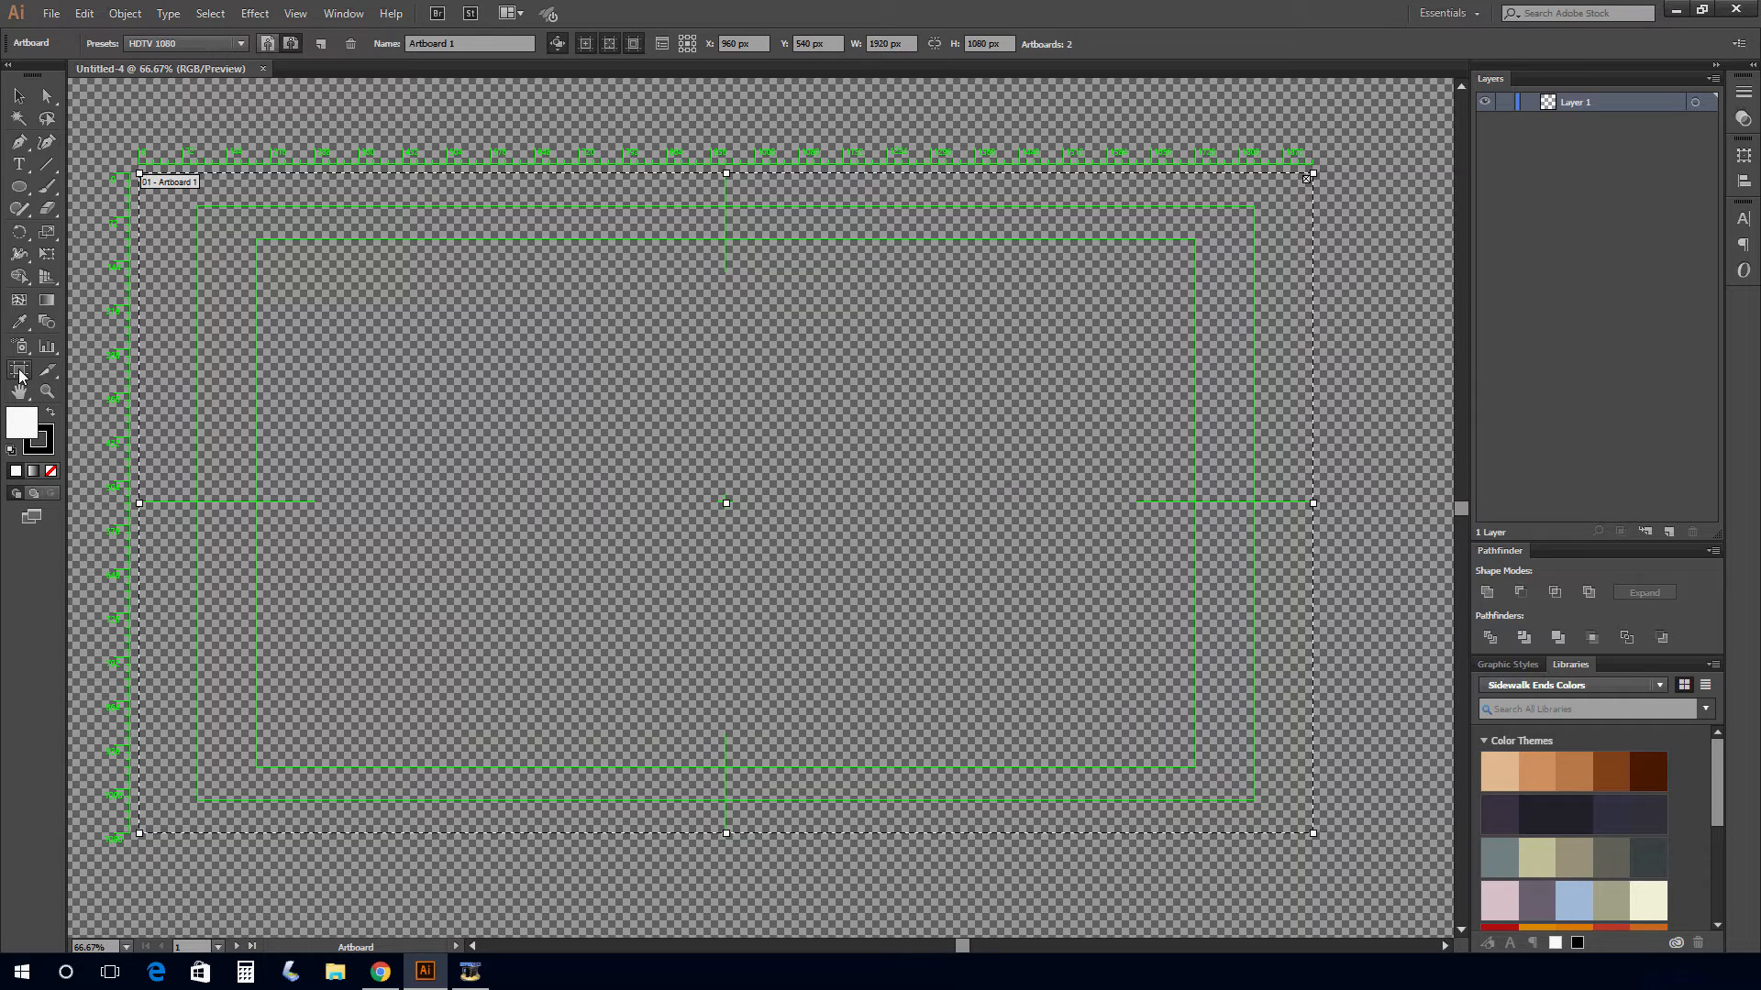
left_click(585, 44)
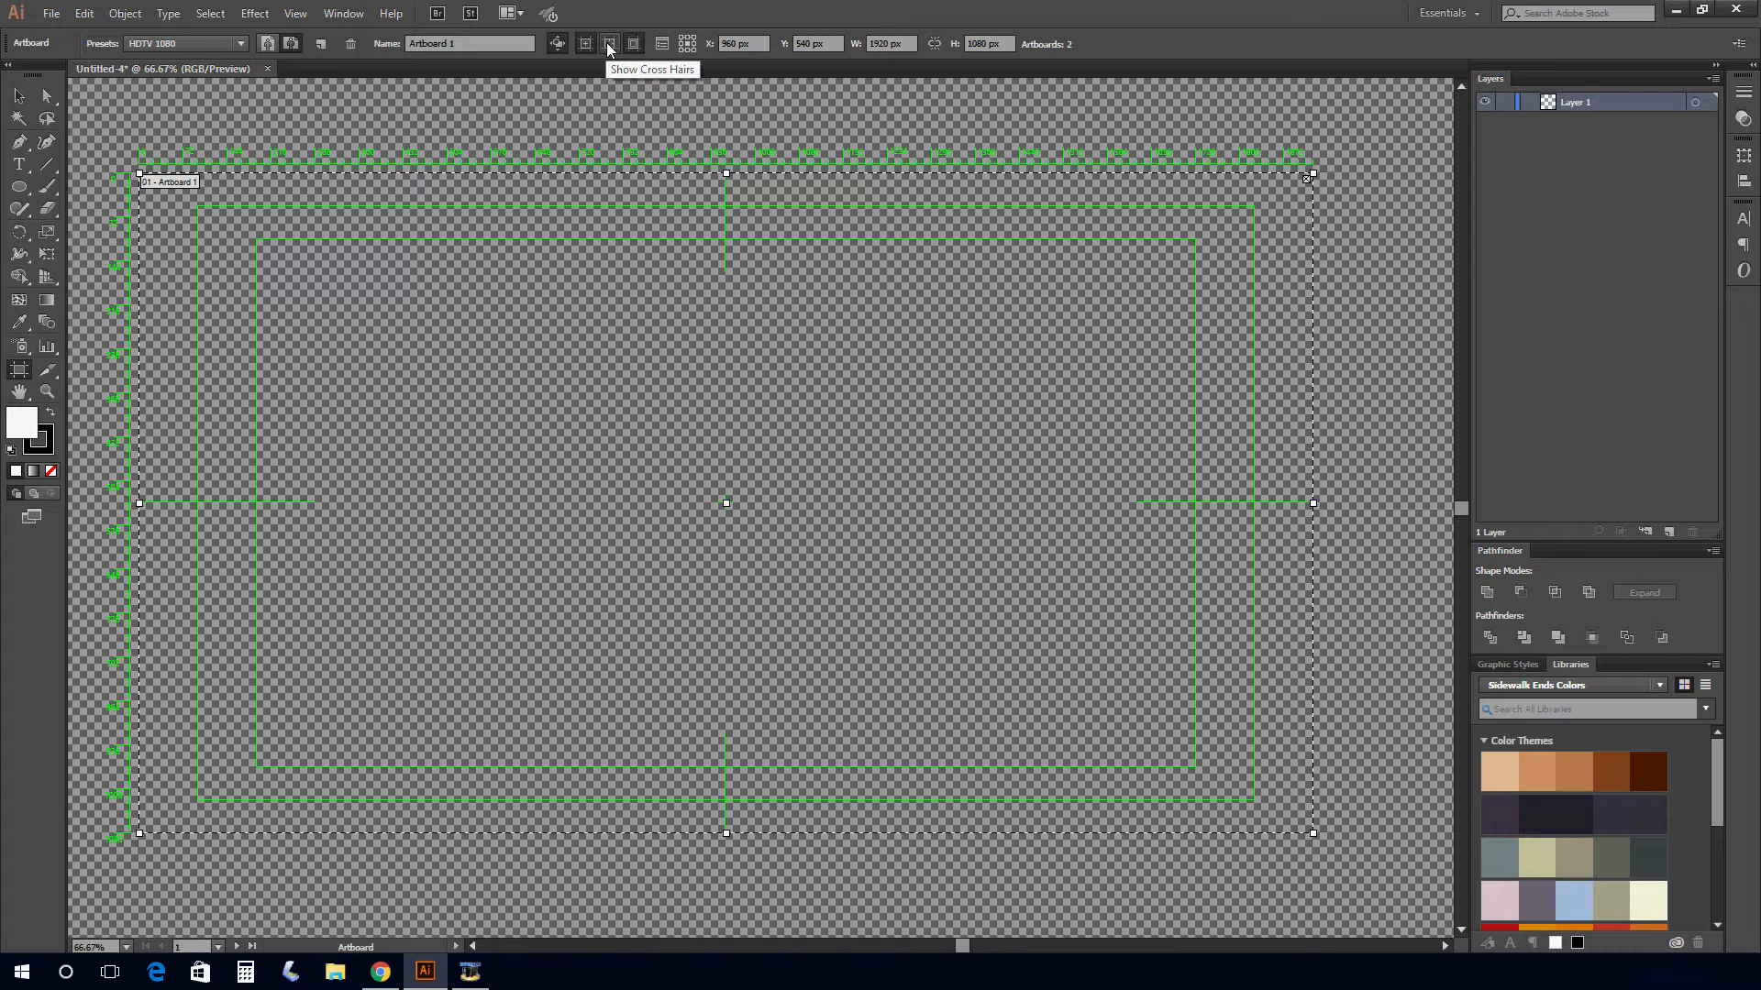
left_click(609, 47)
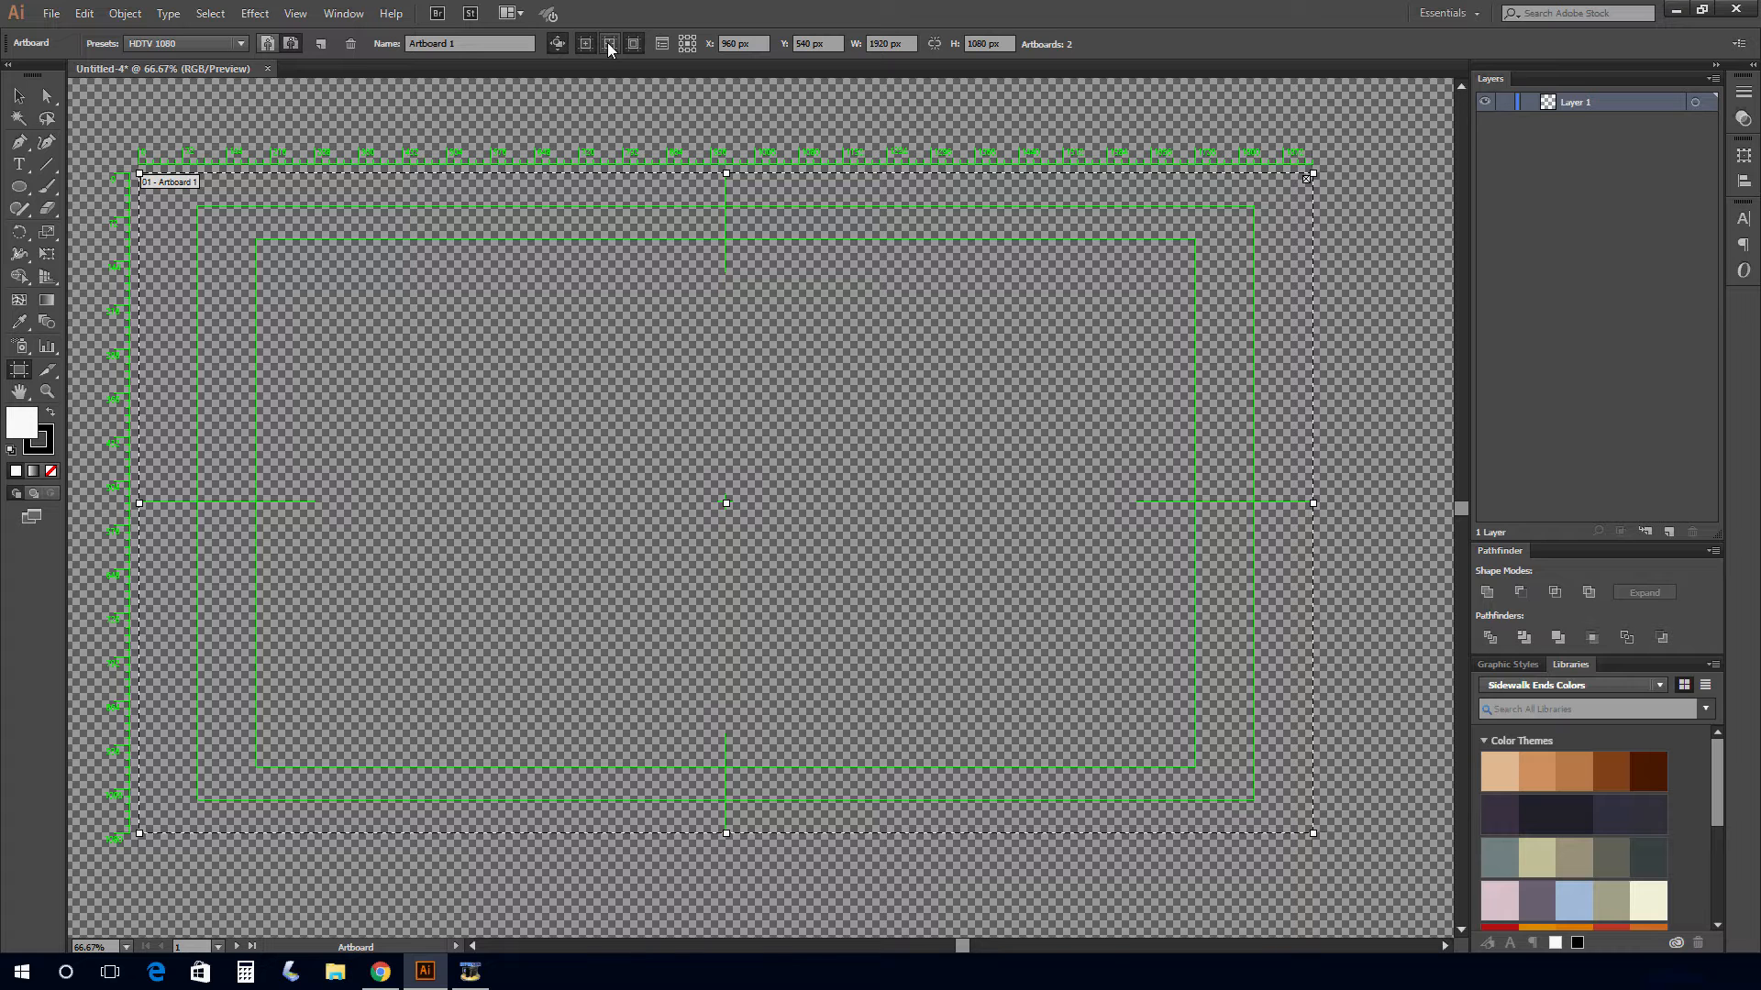
left_click(633, 48)
left_click(633, 48)
left_click(633, 44)
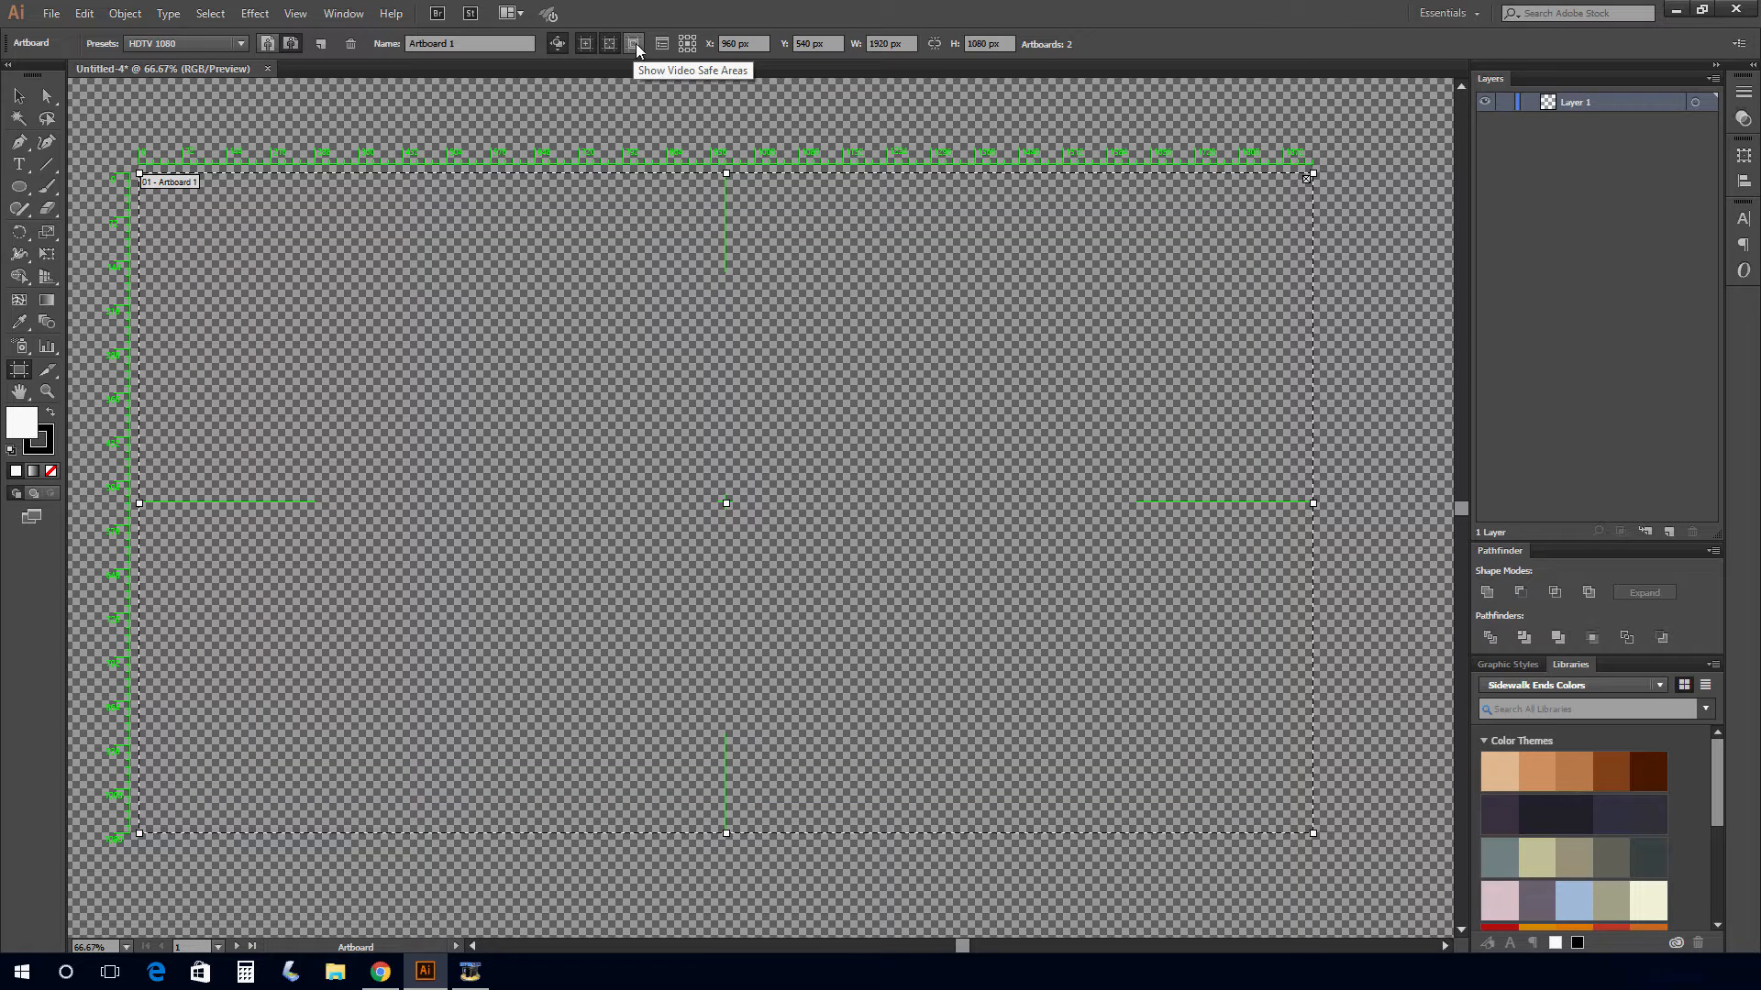
left_click(605, 46)
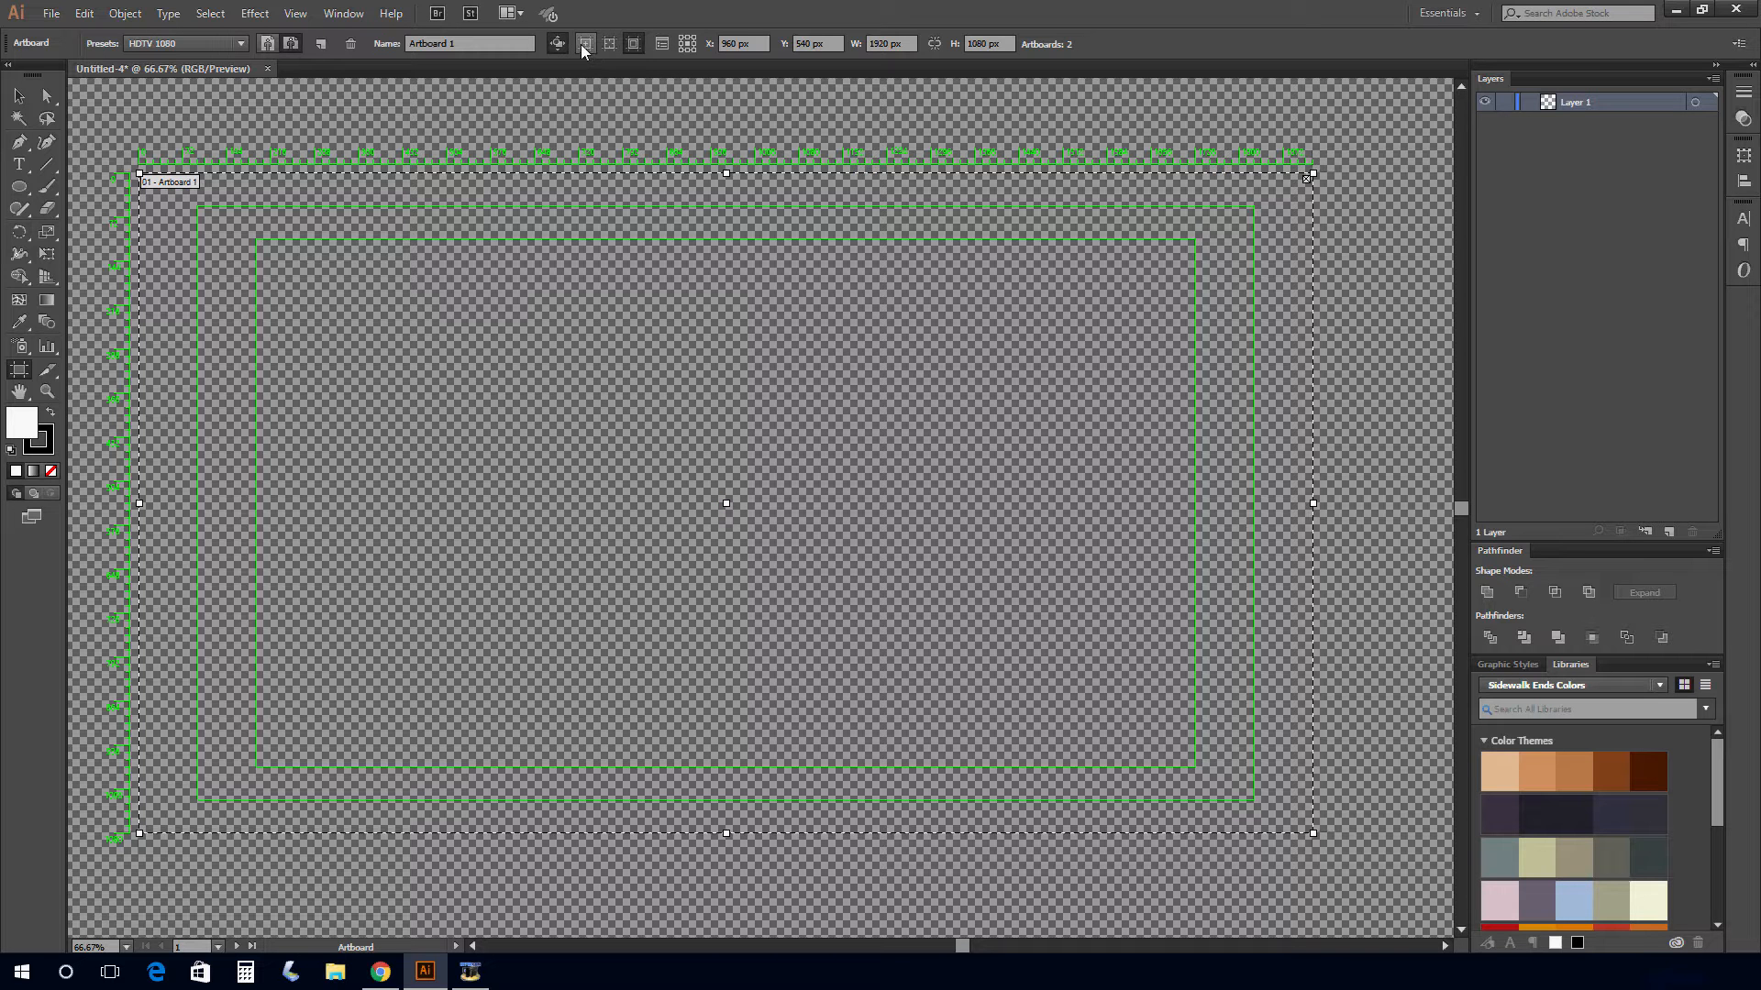
left_click(18, 95)
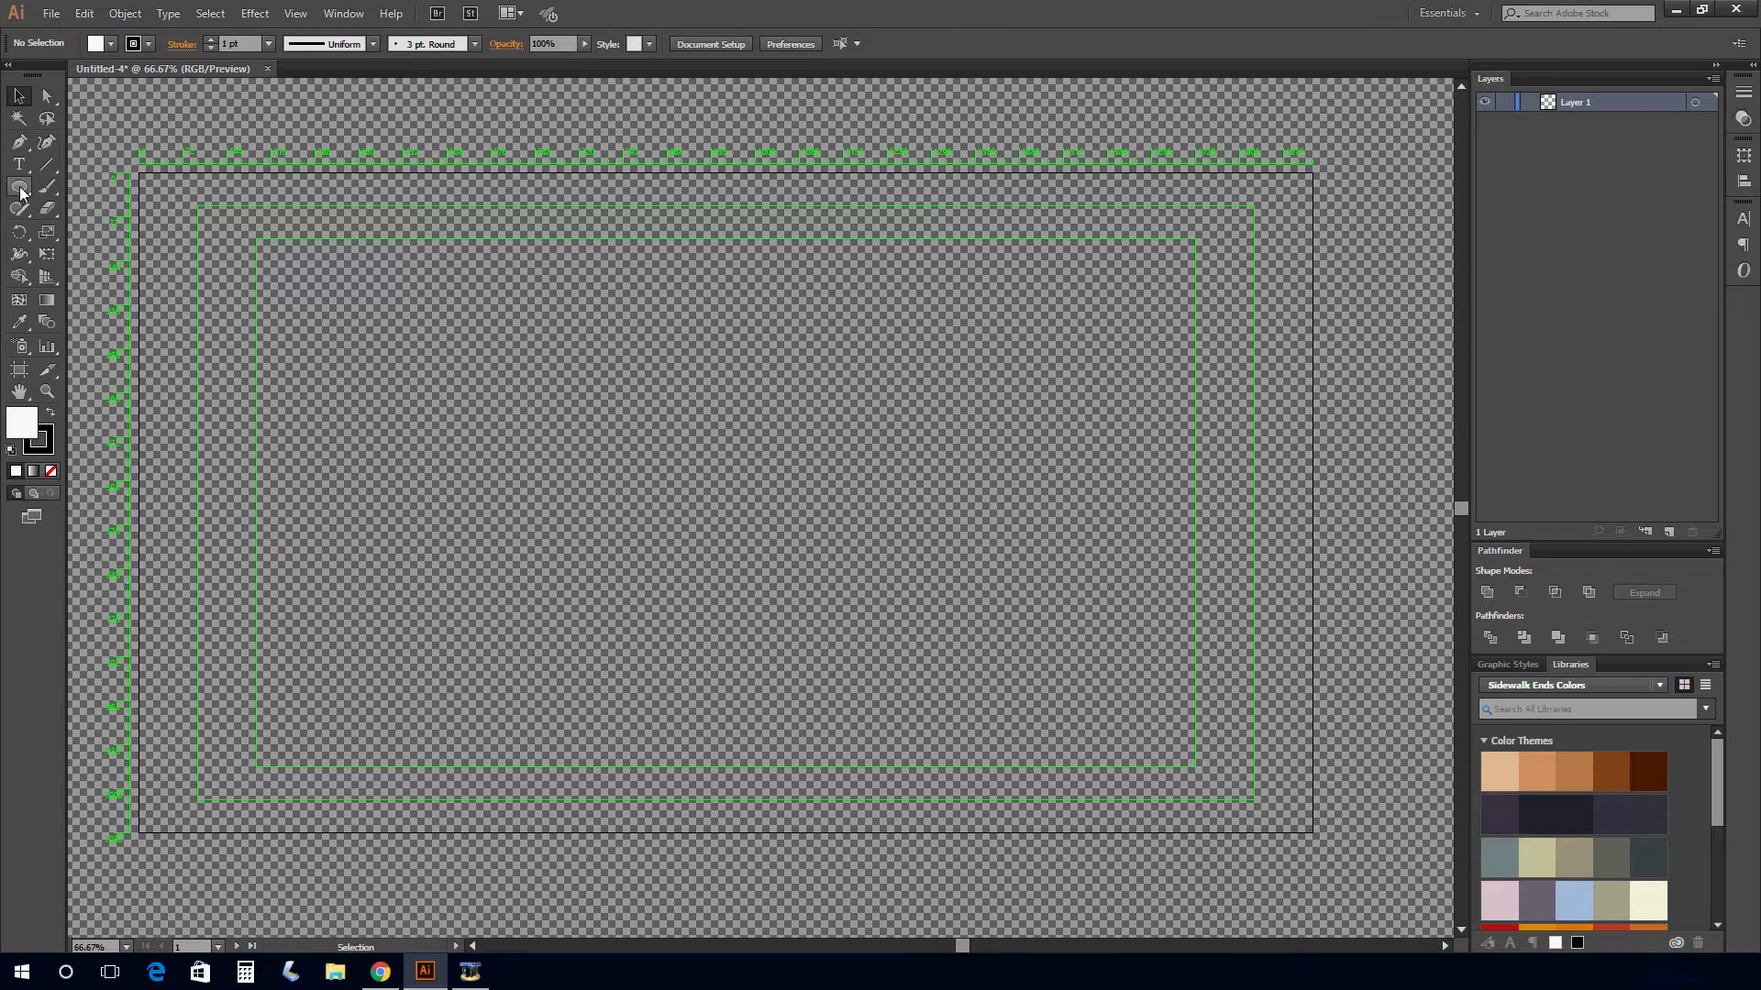
Draw a white rectangle about 1996 × 1132 px covering the artboard and a red-filled rounded rectangle about 243 × 180 px in its upper-left area.
left_click_drag(27, 188, 1331, 855)
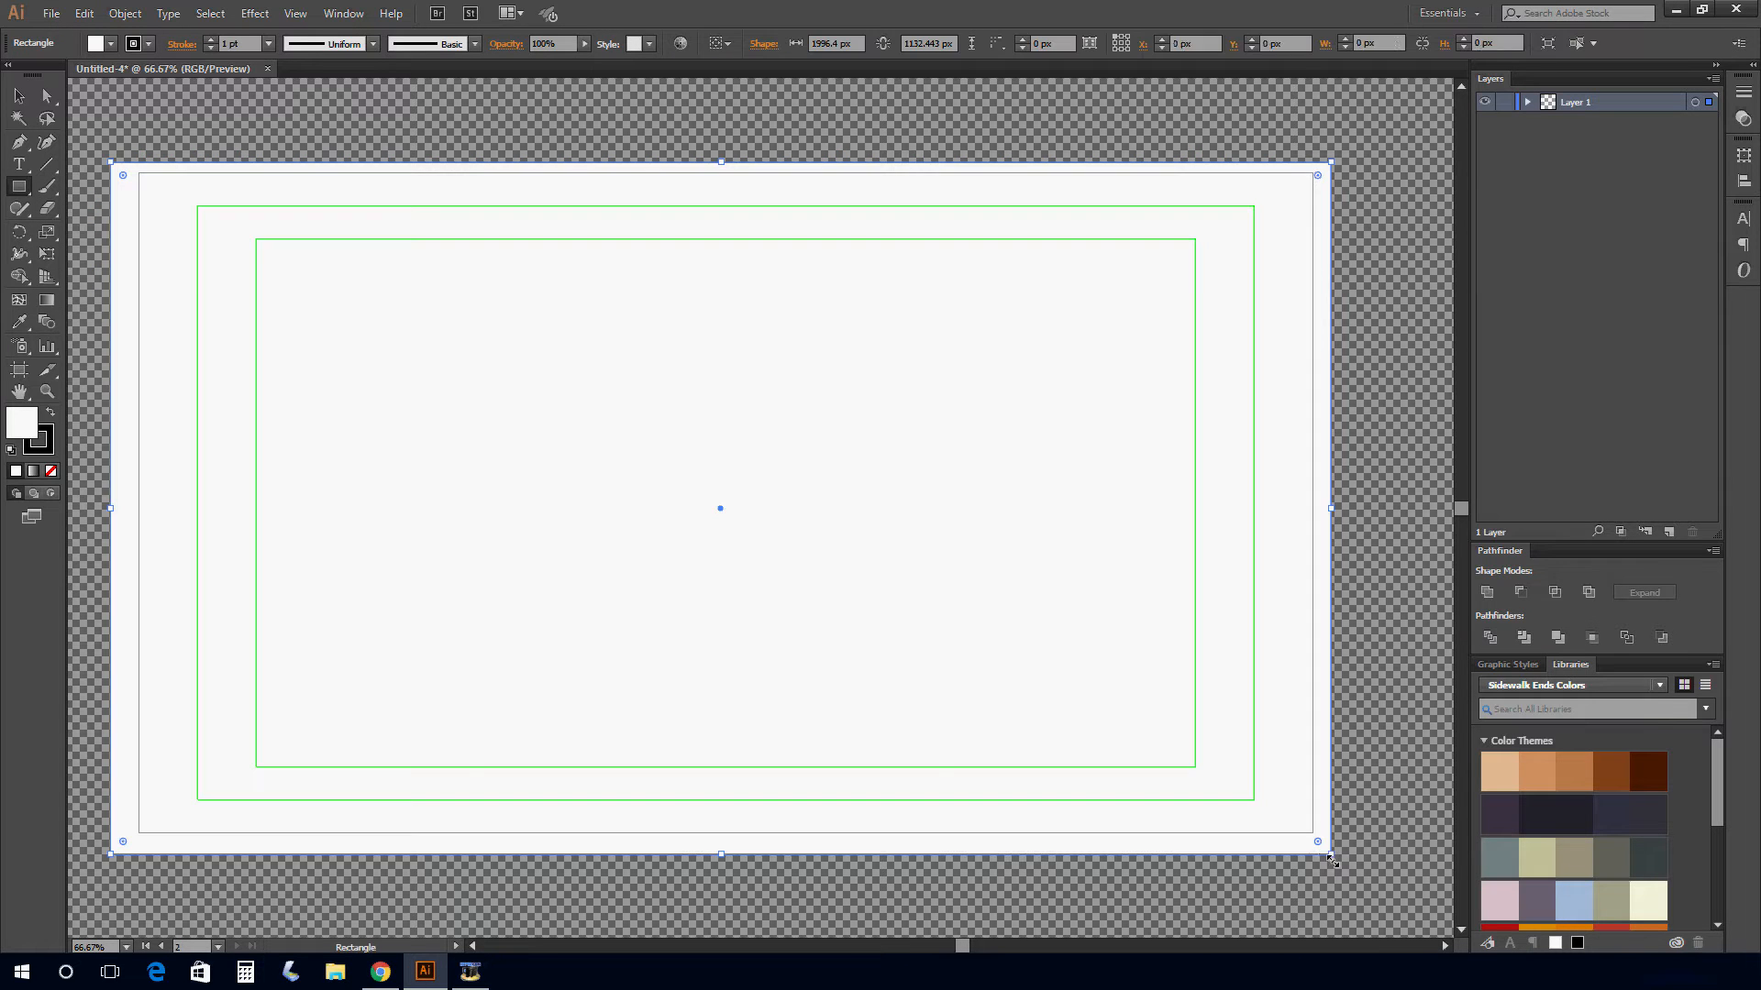
left_click_drag(18, 186, 78, 209)
left_click_drag(262, 274, 411, 383)
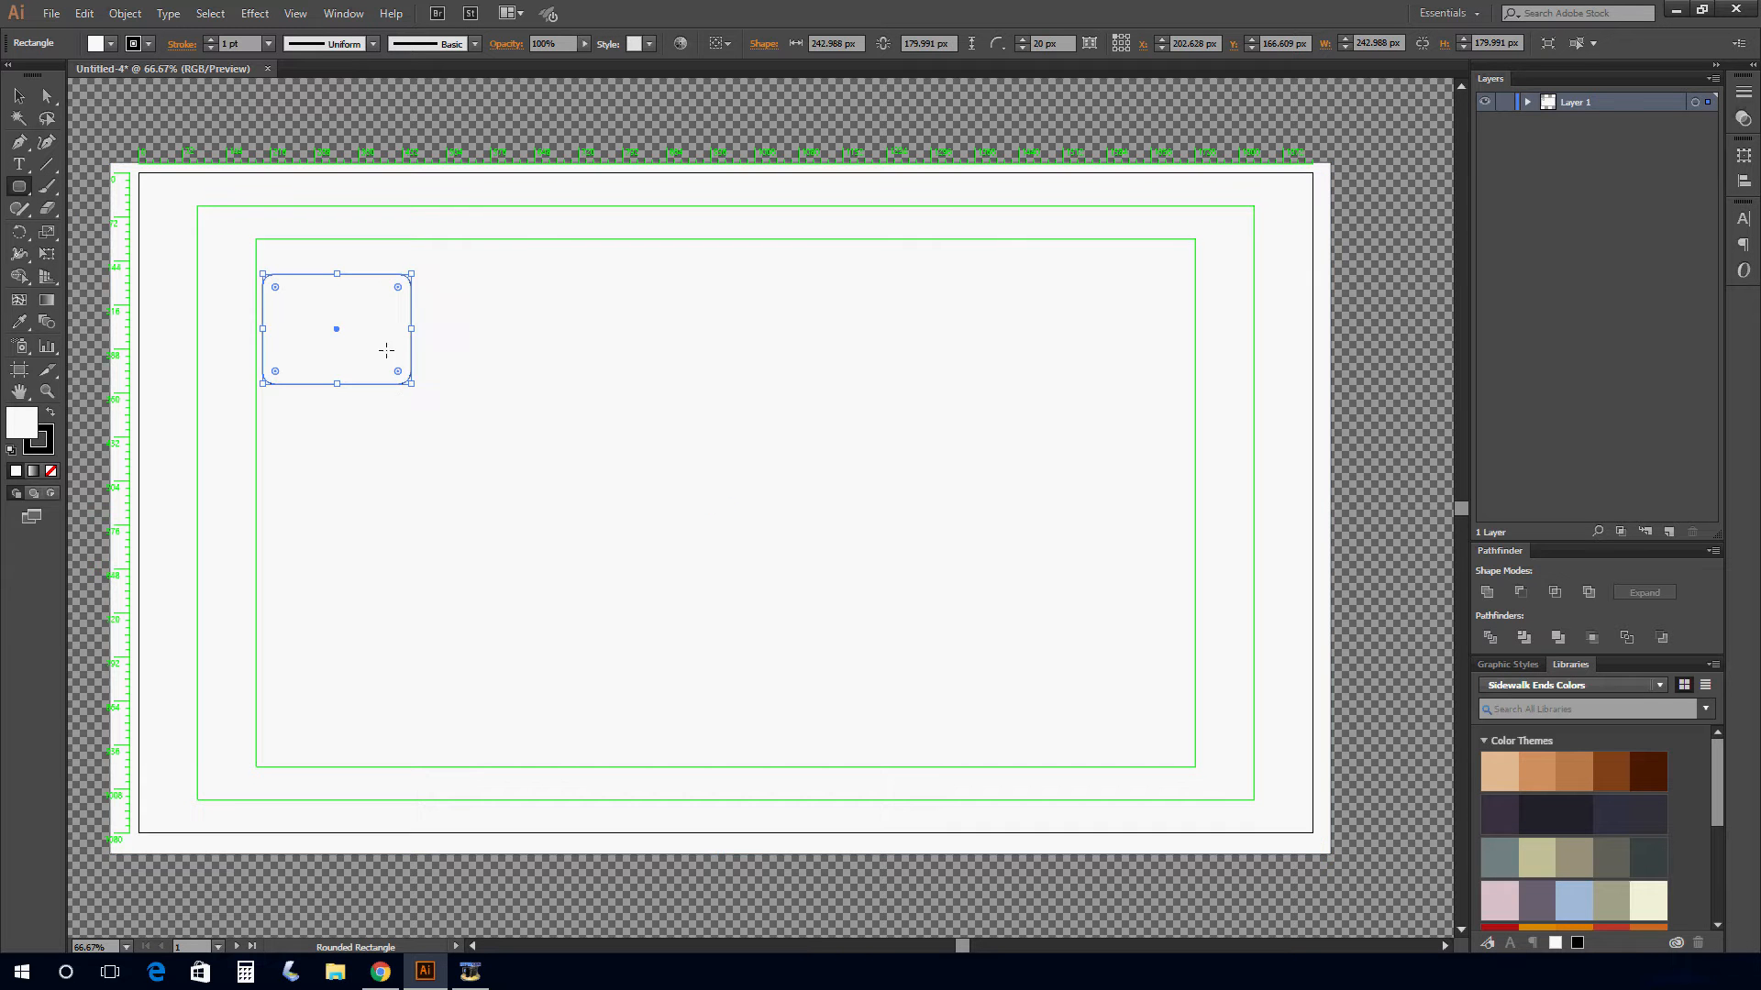
left_click(110, 44)
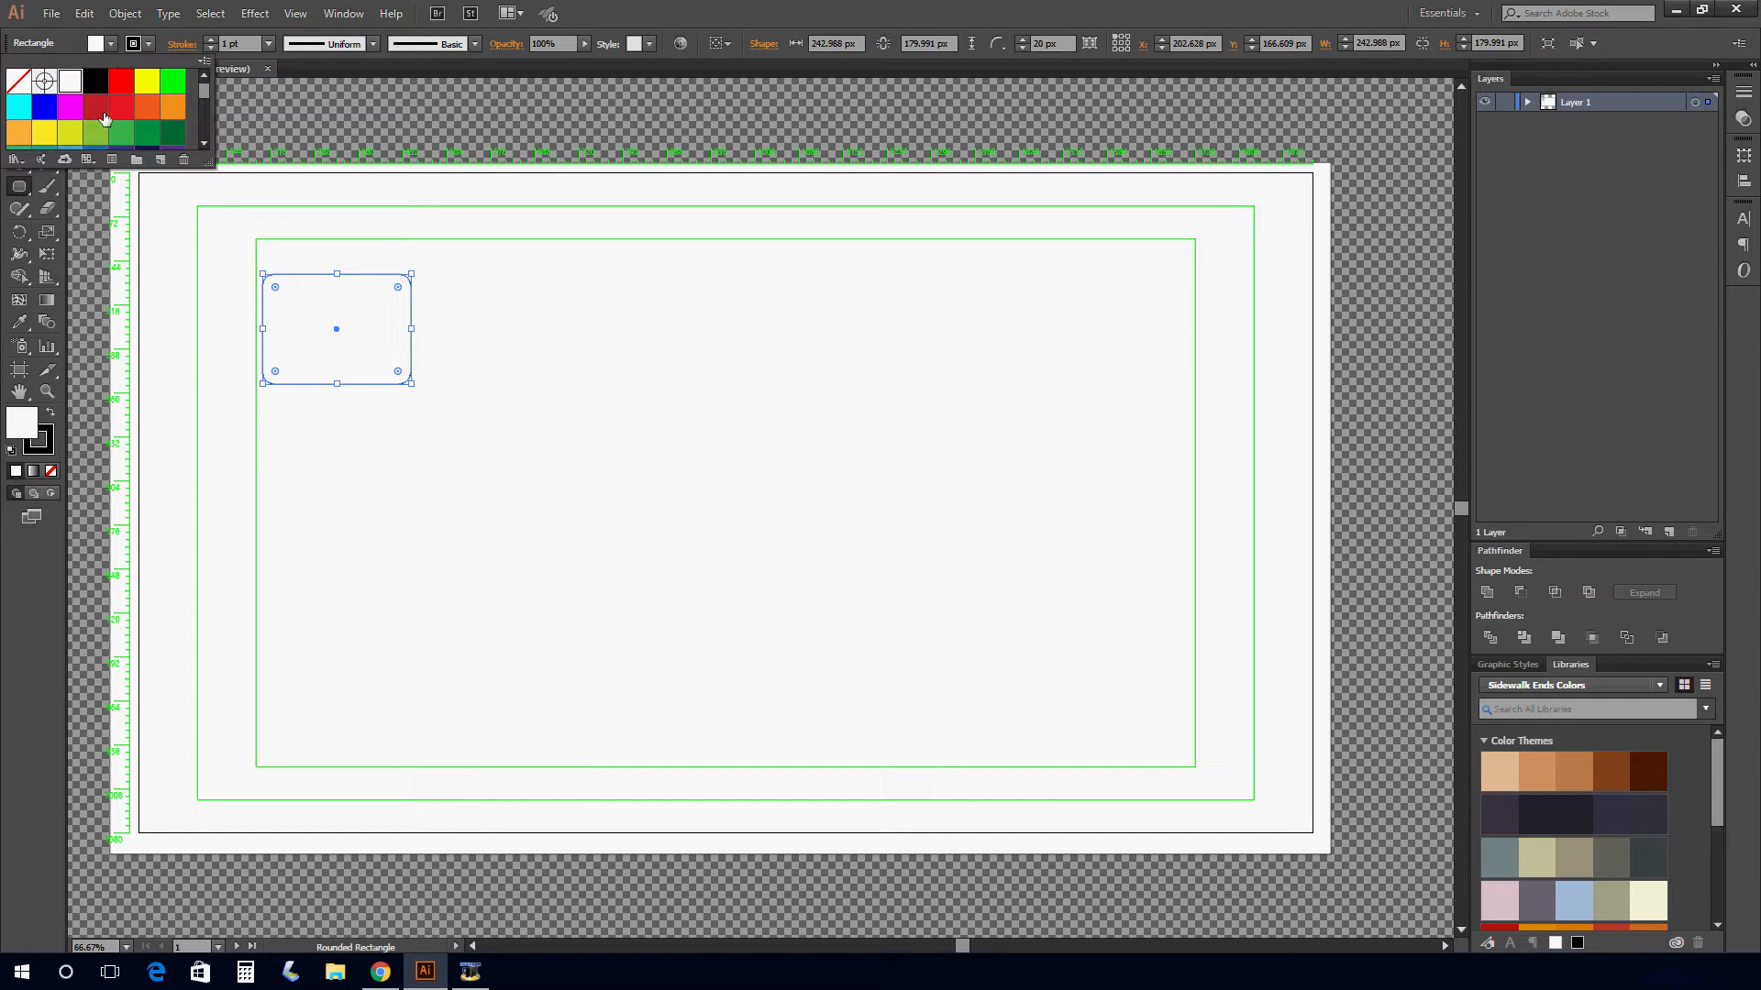
left_click(95, 106)
left_click(331, 121)
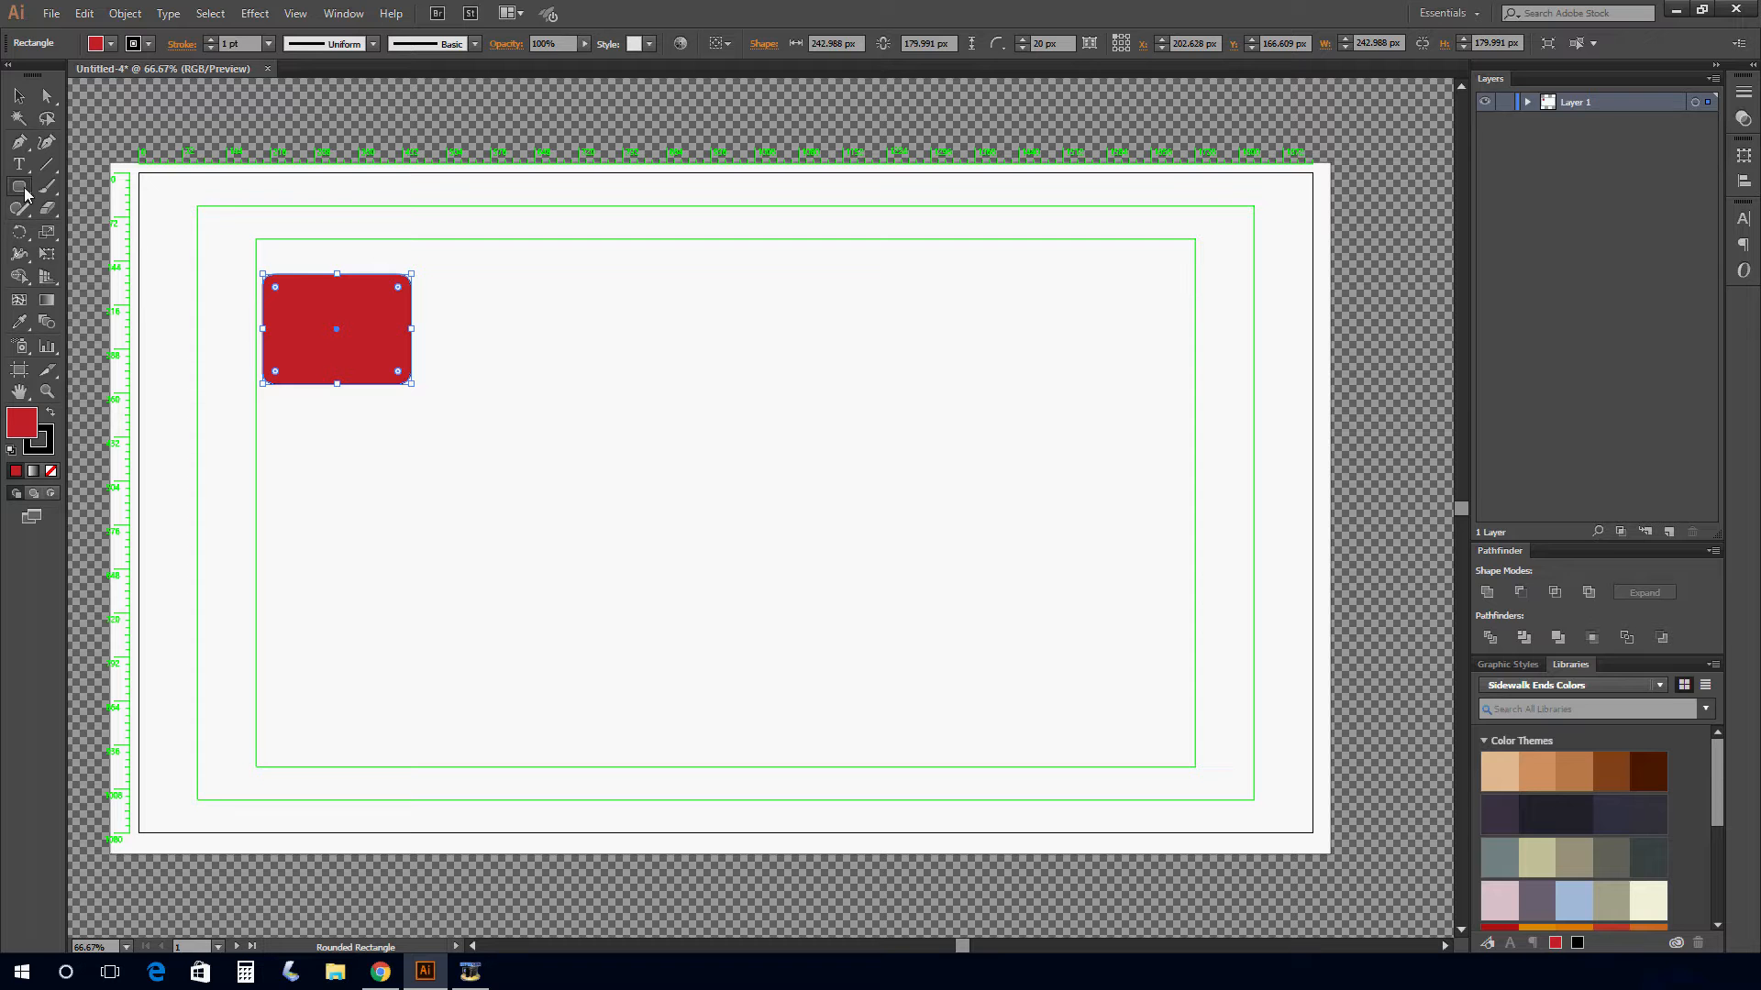
Draw a tilted hexagon about 280 px wide beside the red rounded rectangle and fill it yellow.
left_click_drag(18, 186, 101, 254)
left_click_drag(573, 358, 632, 418)
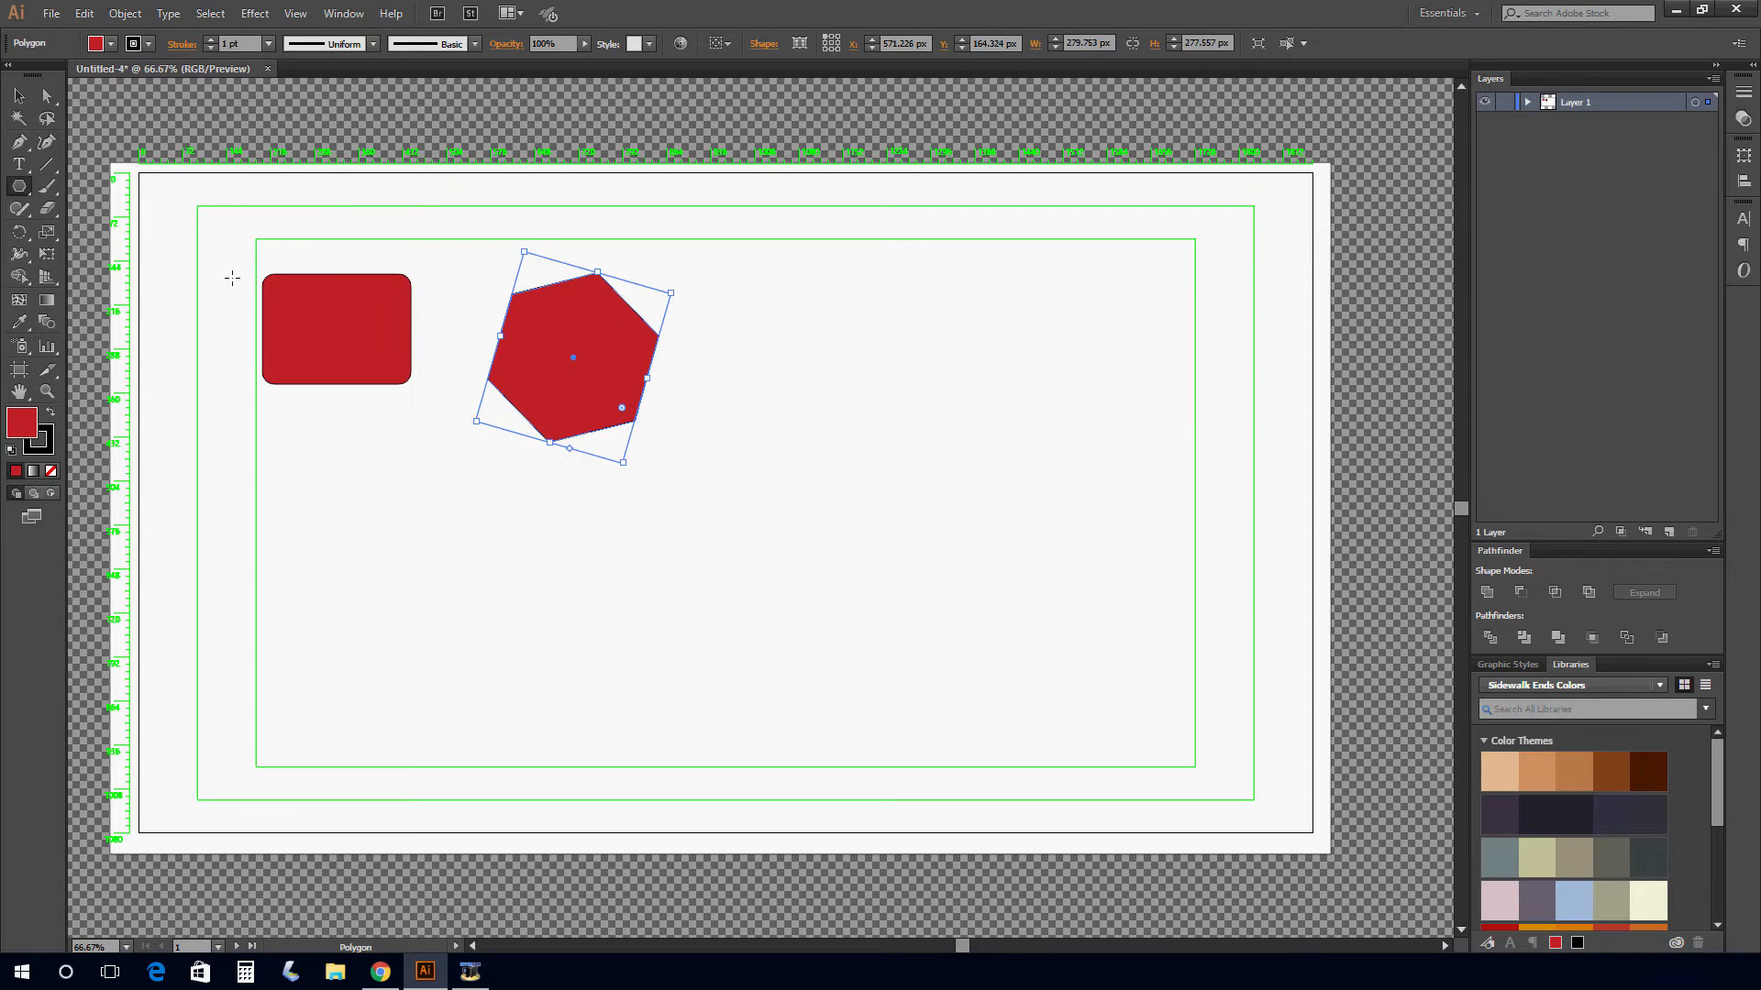
left_click(110, 44)
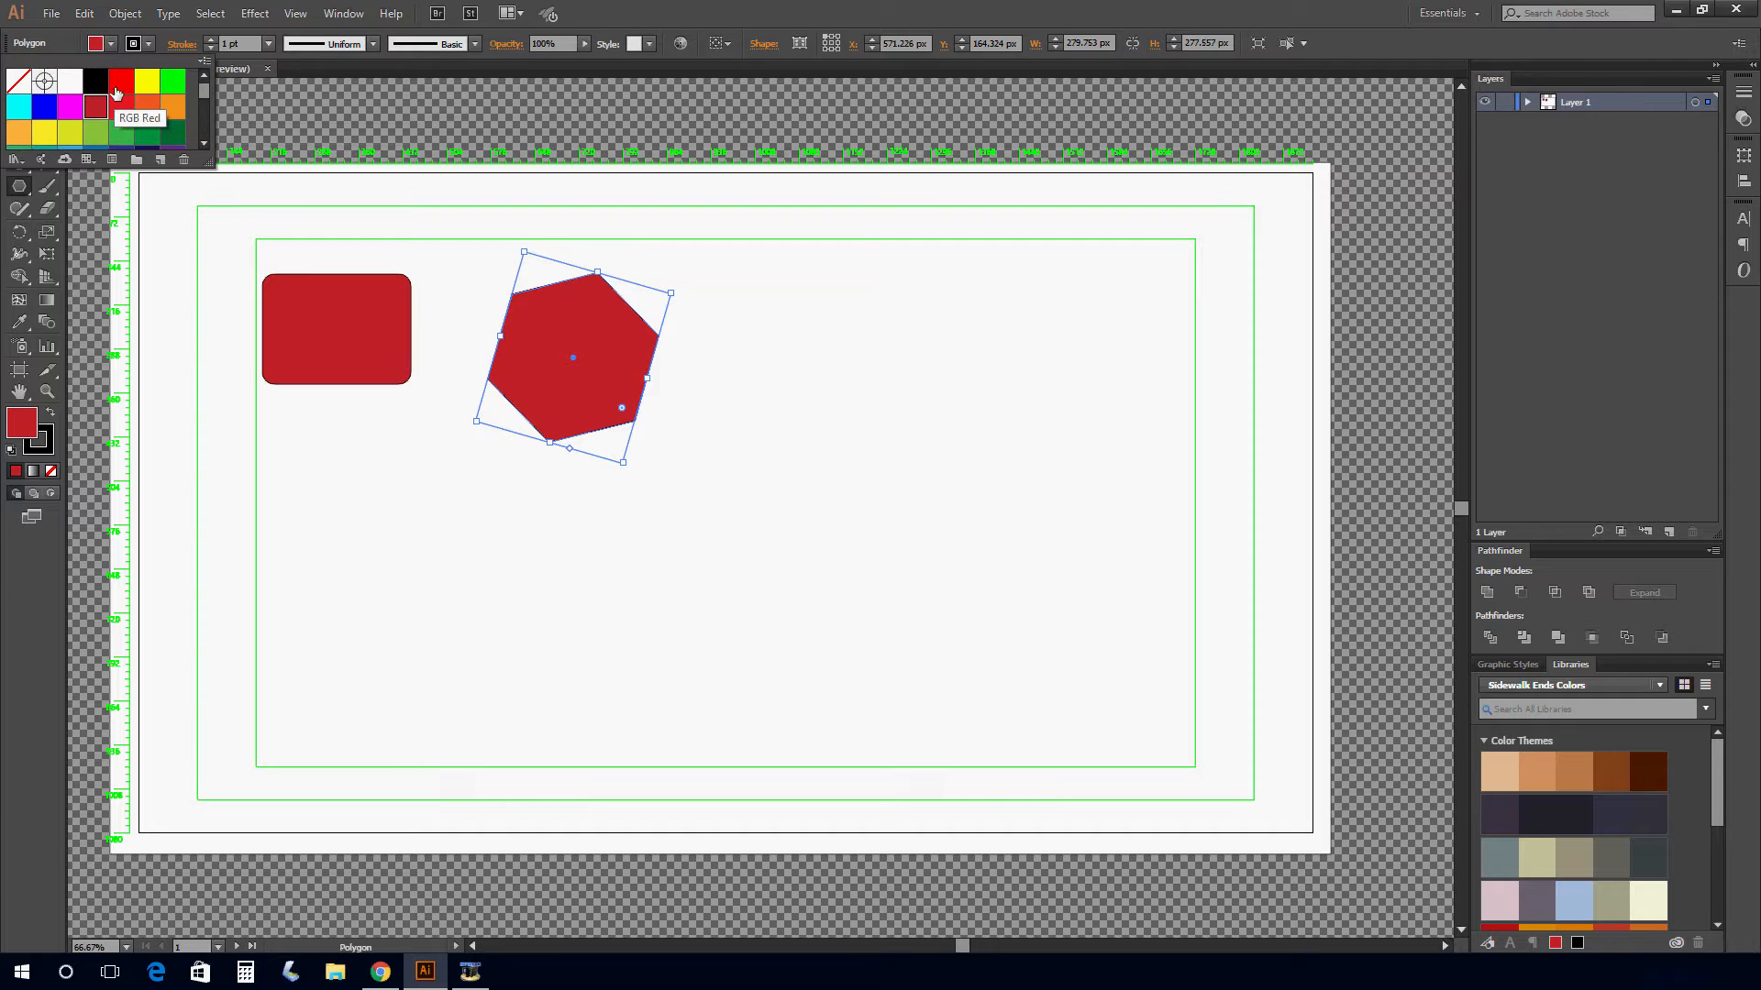
left_click(147, 81)
left_click(332, 110)
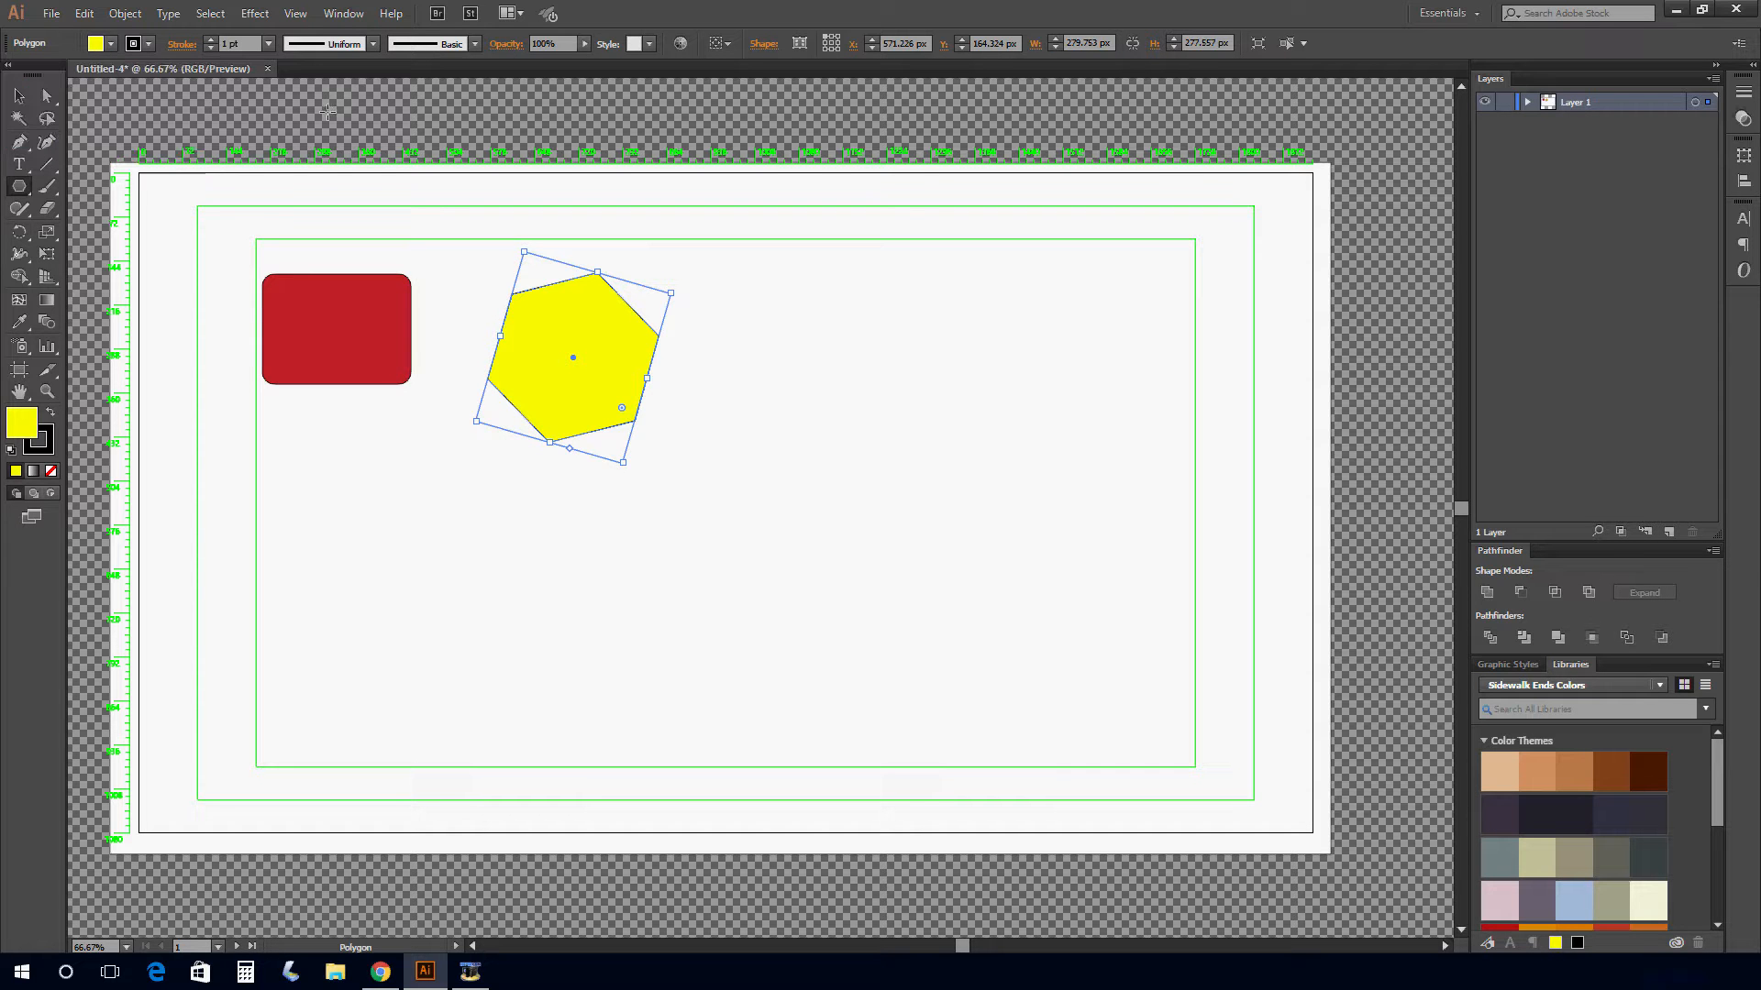
Draw a five-pointed star about 304 × 309 px below and to the right of the hexagon, fill it blue and deselect it.
left_click_drag(22, 190, 73, 275)
left_click_drag(859, 530, 938, 598)
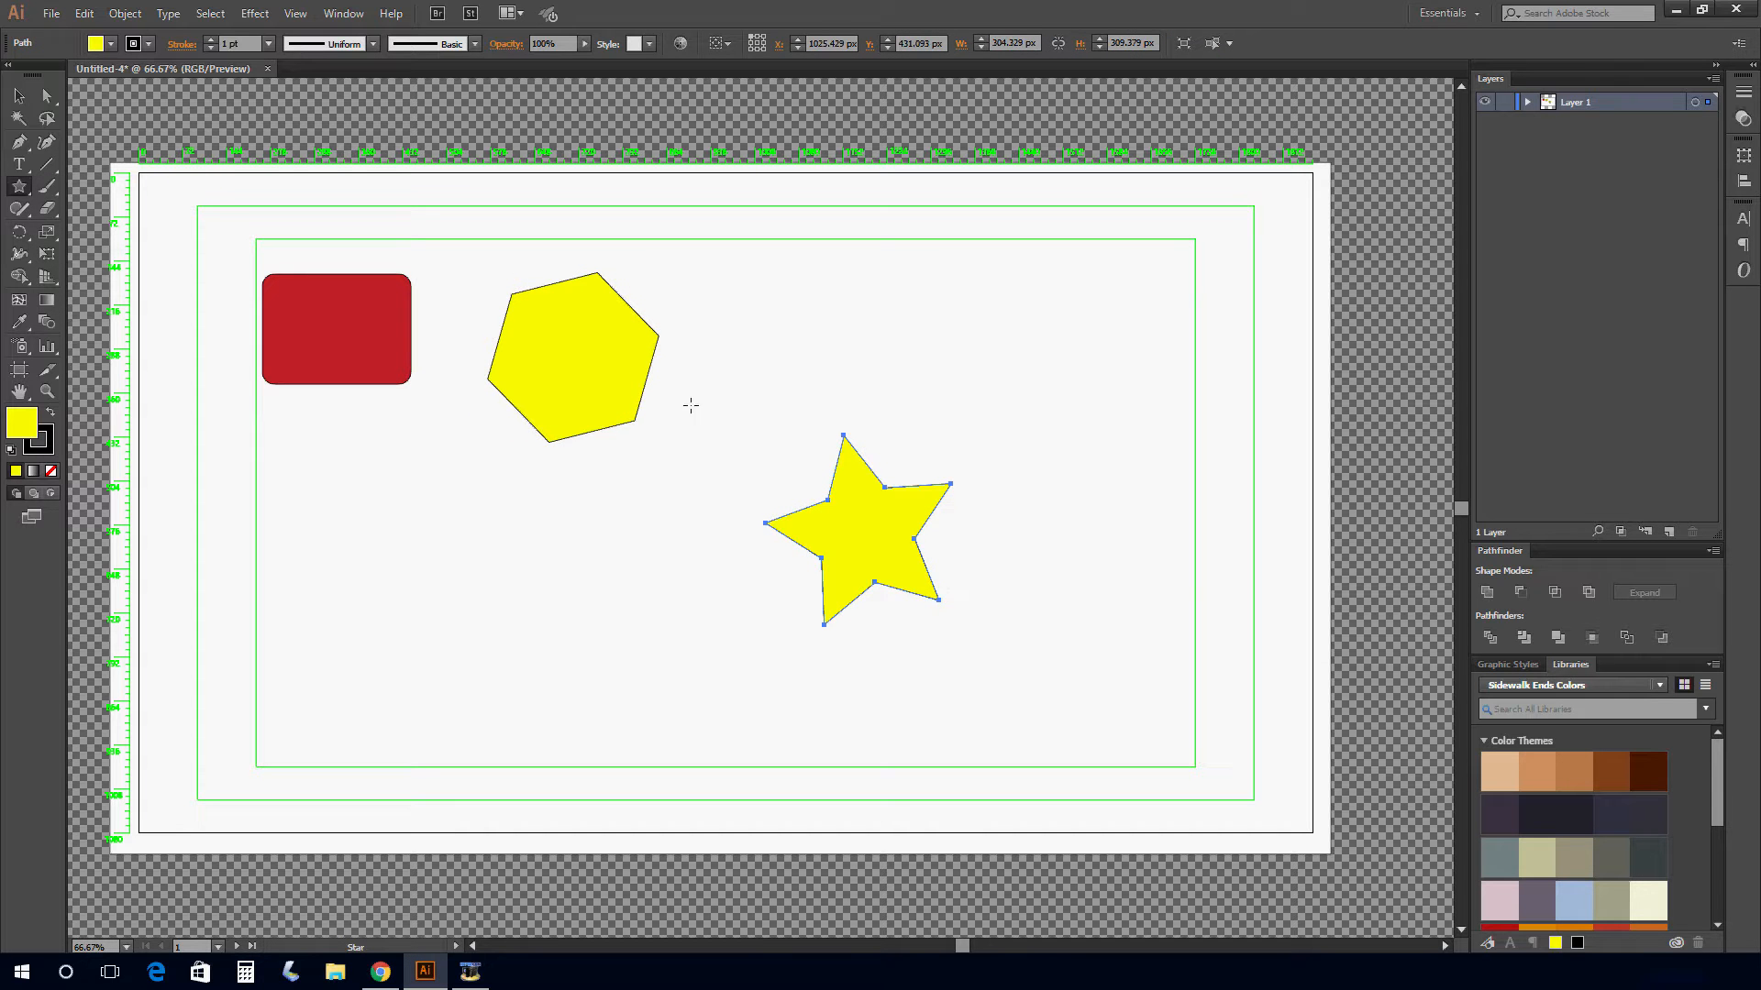
left_click(111, 44)
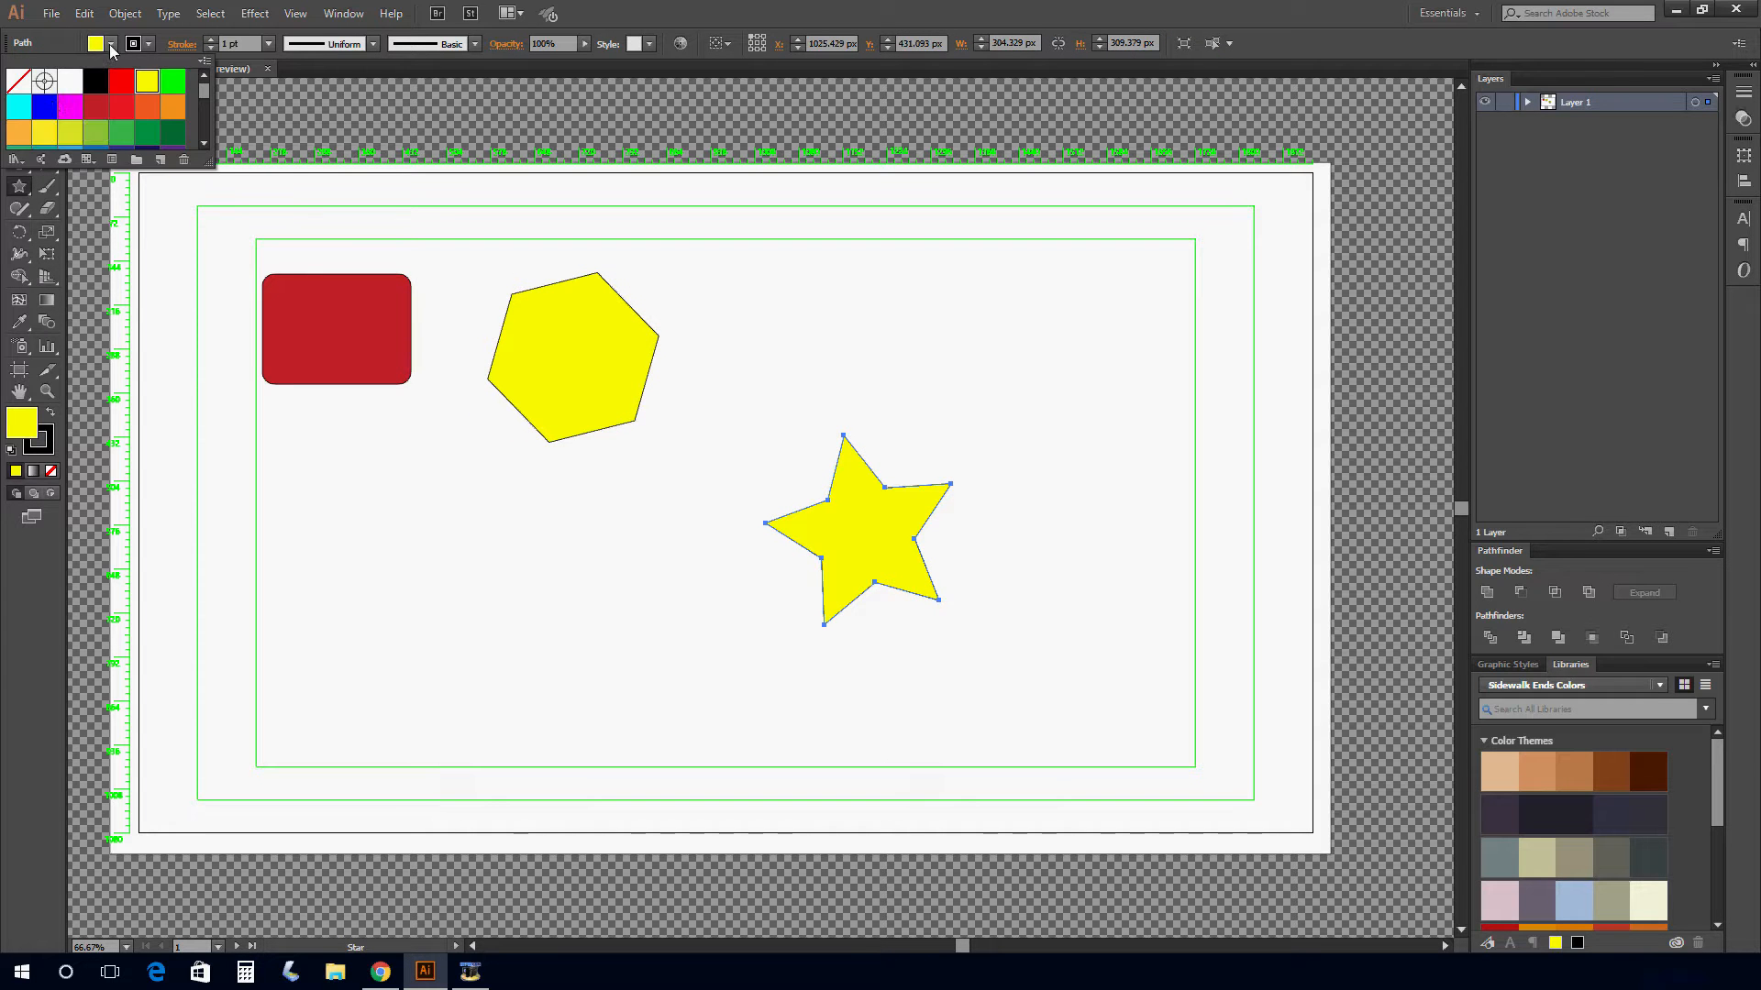
left_click(44, 107)
left_click(388, 117)
left_click(18, 95)
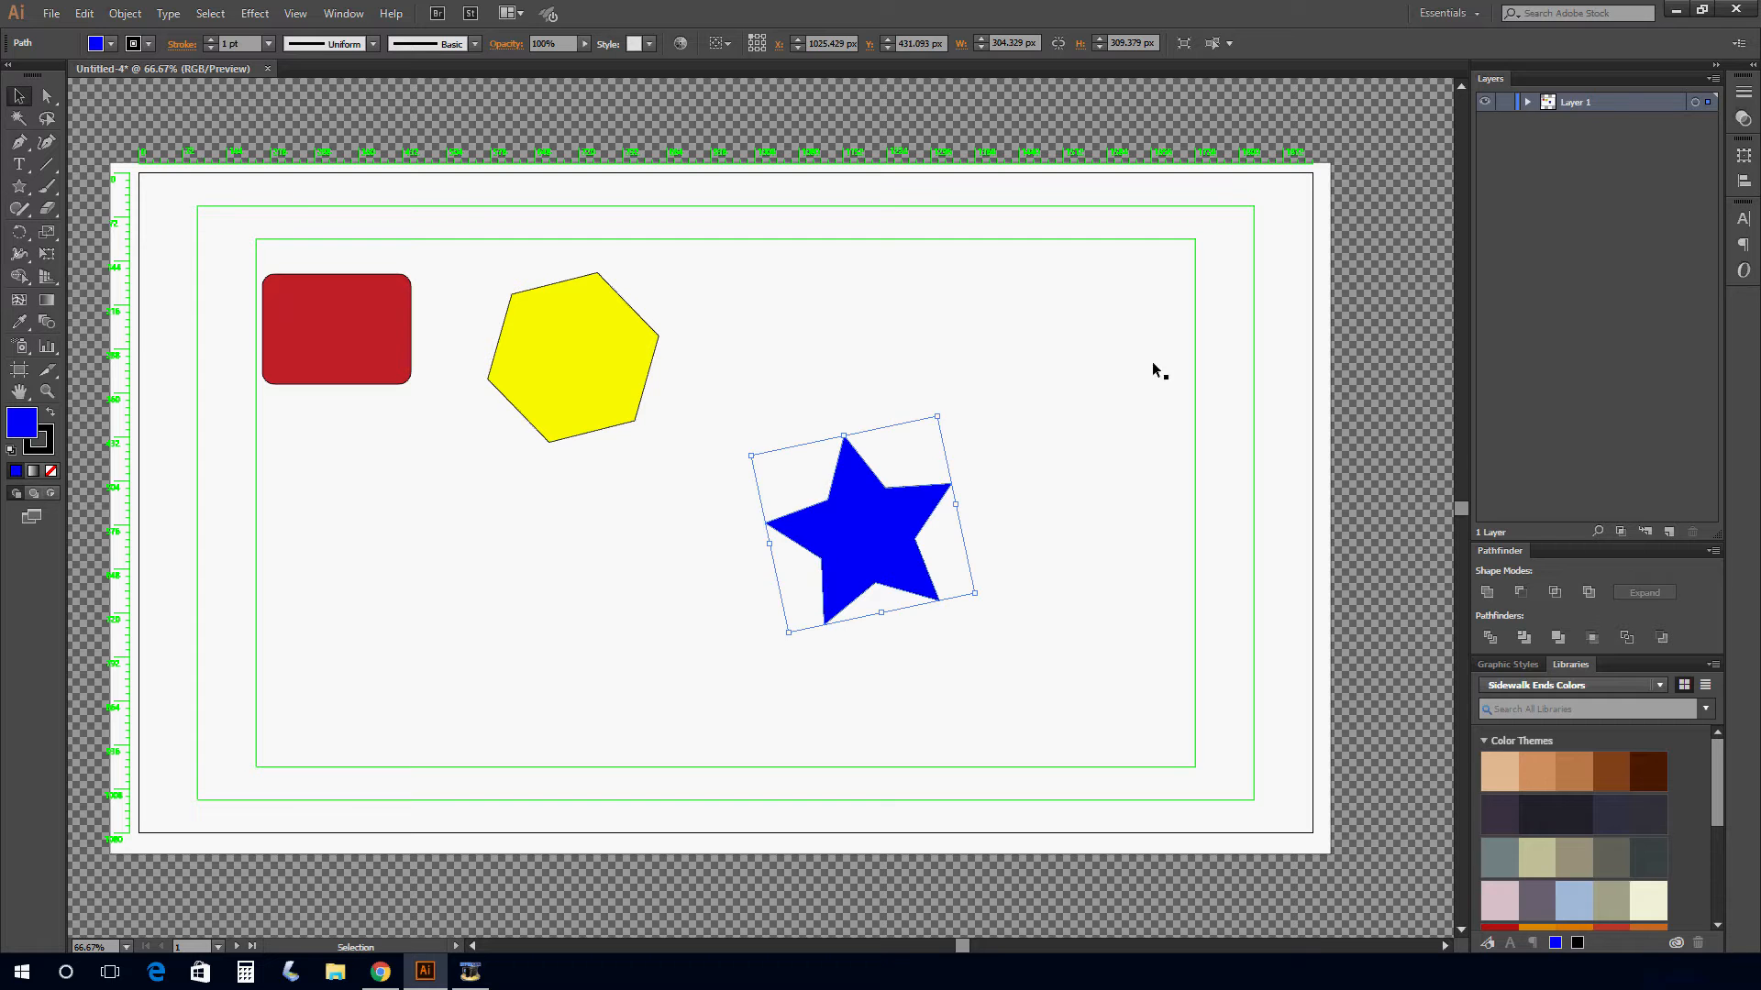
left_click(1368, 371)
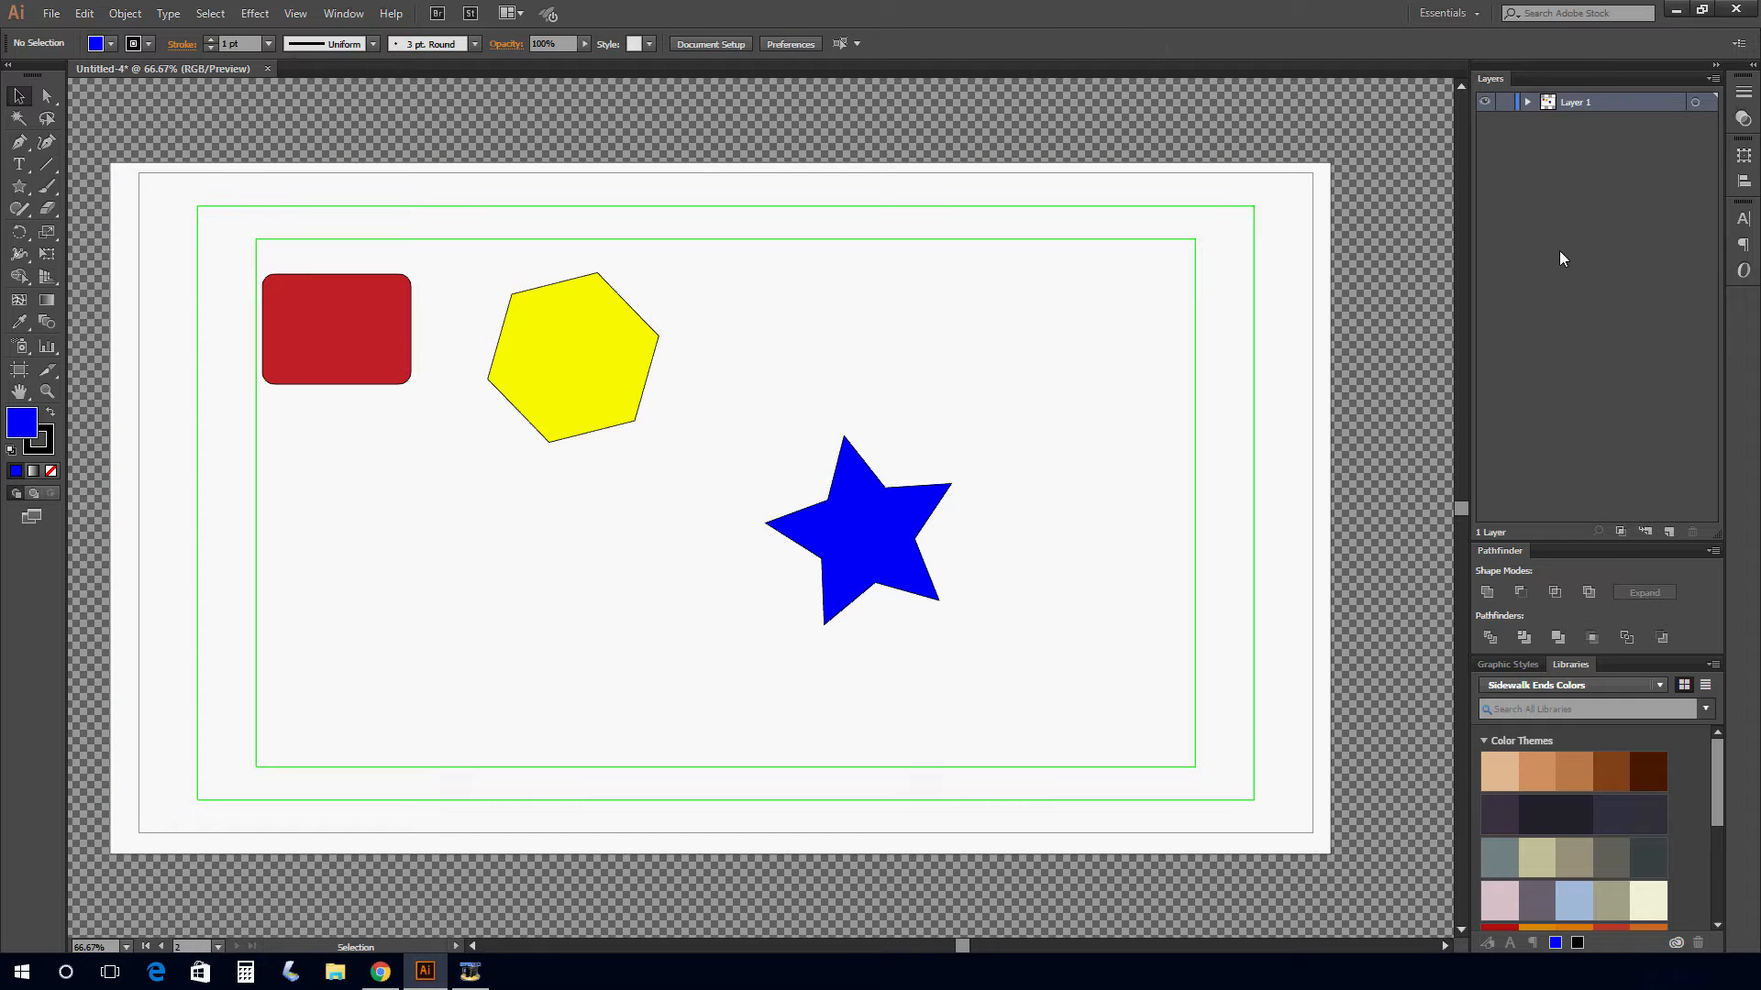
Check the objects inside Layer 1, then select all the artwork and shift it together slightly up and to the right.
left_click(1526, 102)
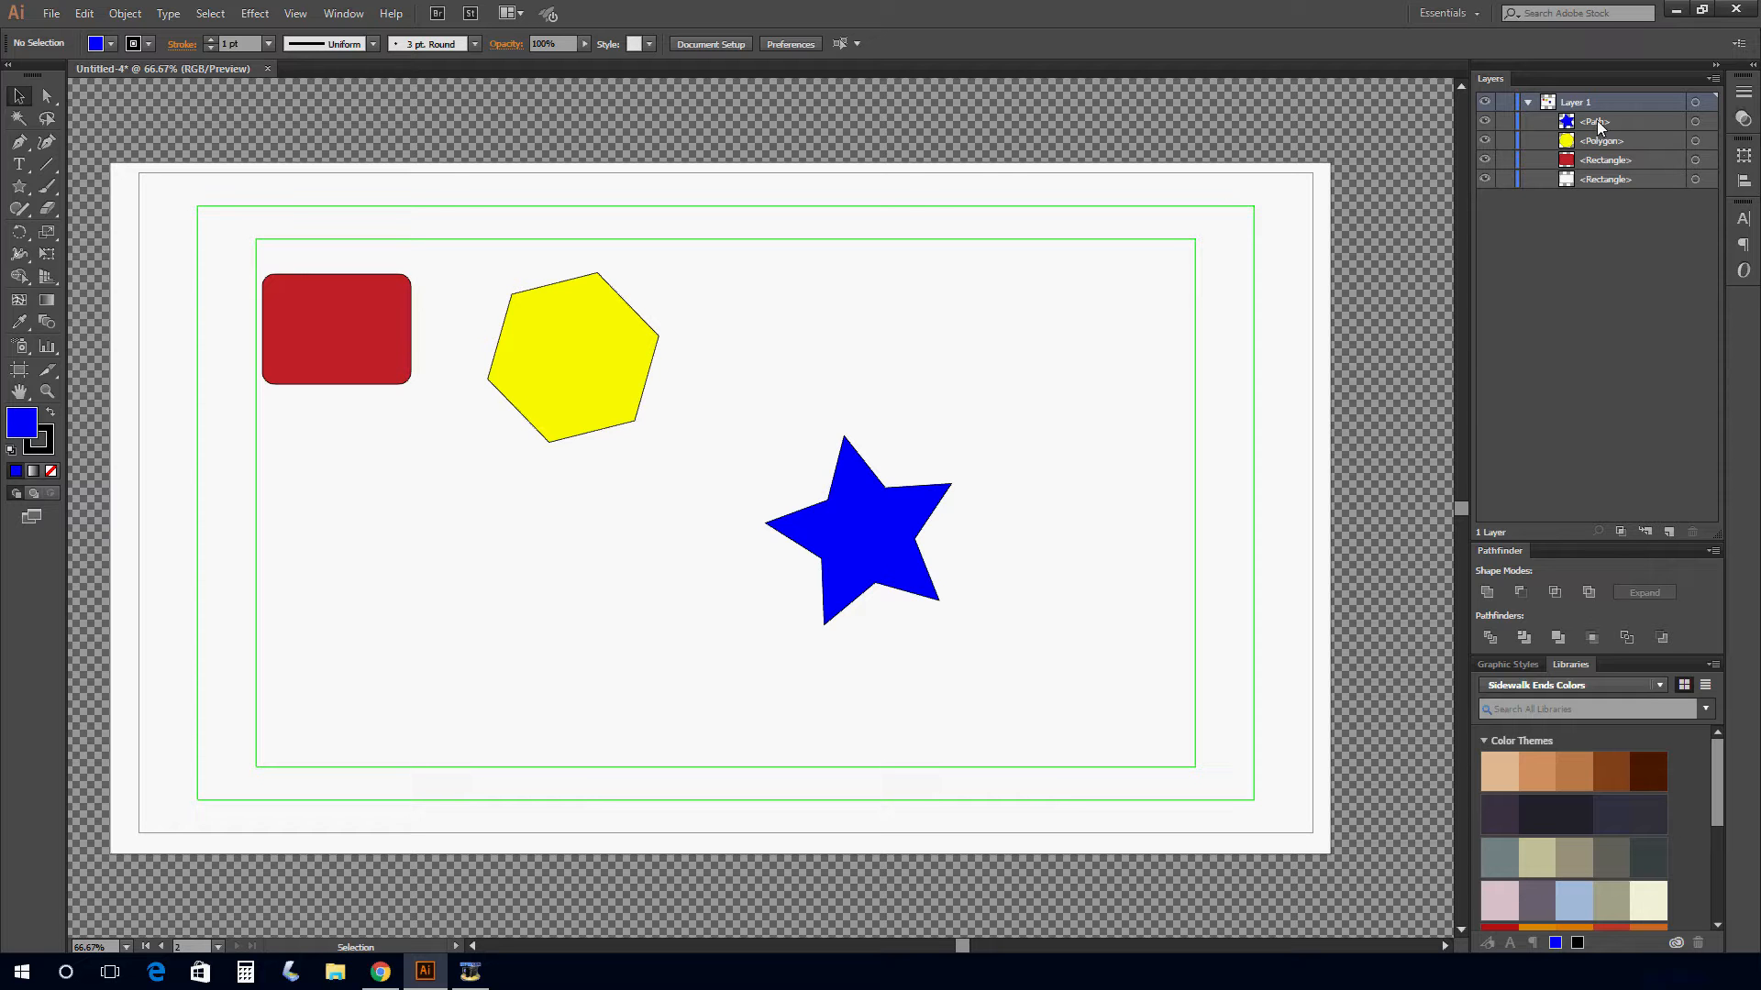
left_click(1528, 102)
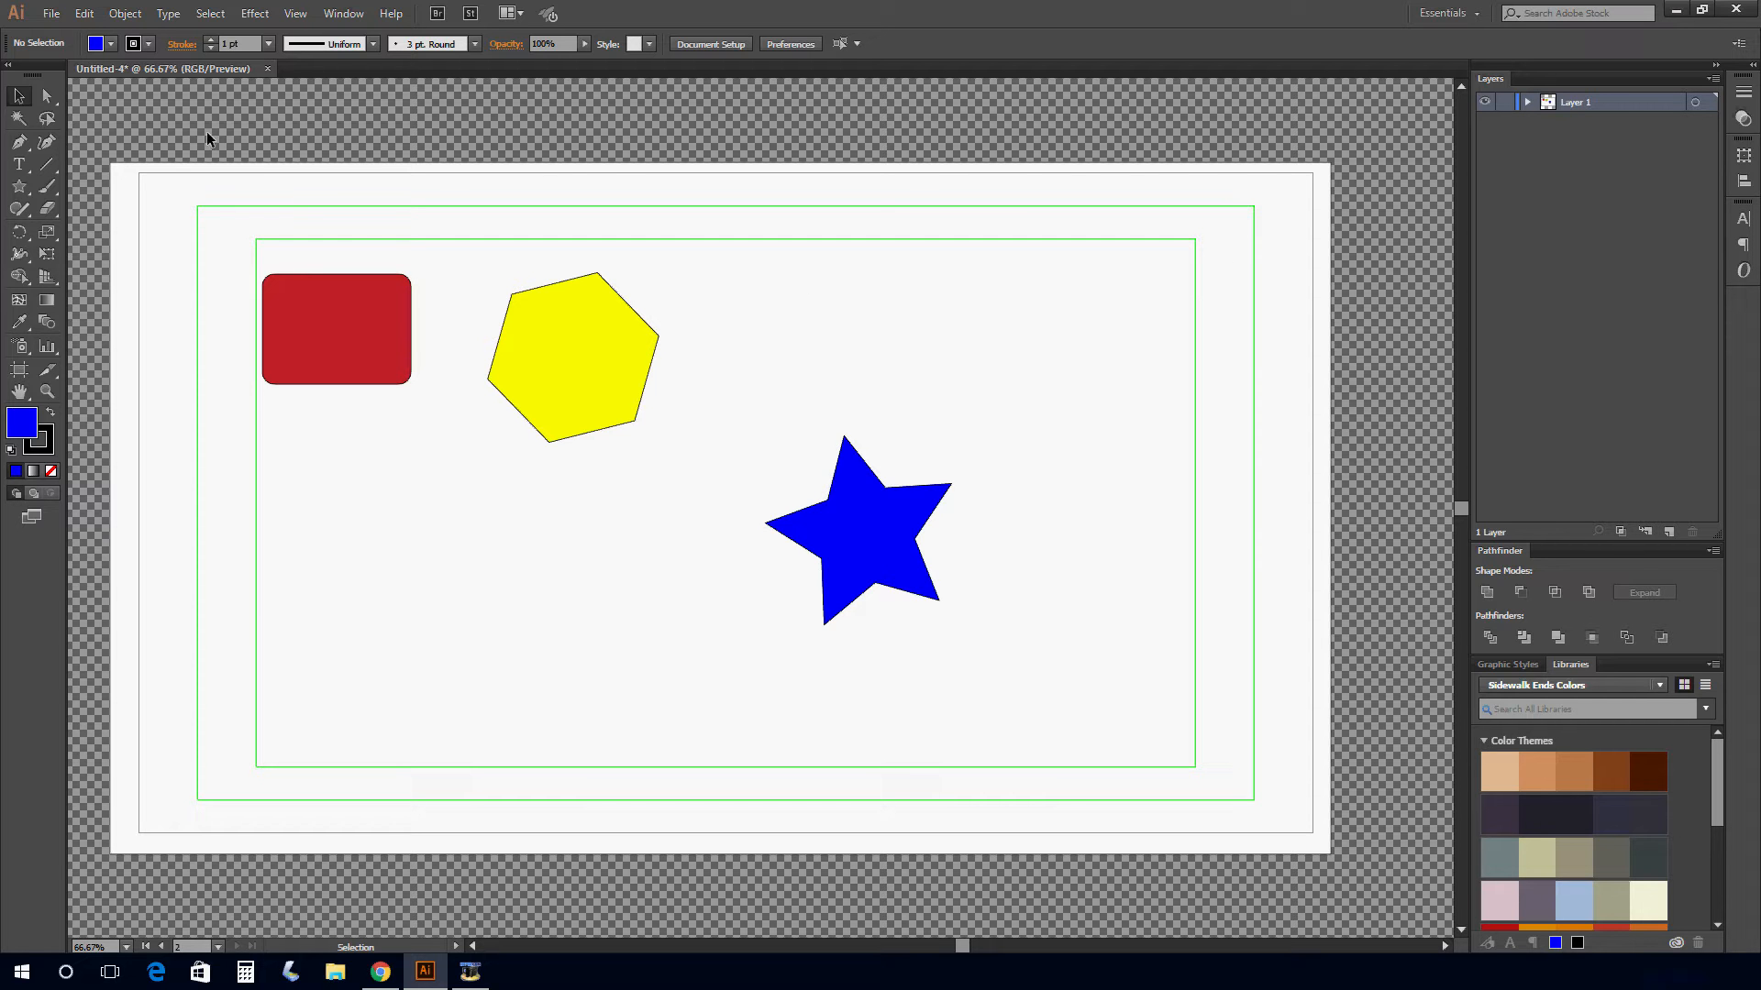
left_click_drag(203, 165, 1086, 663)
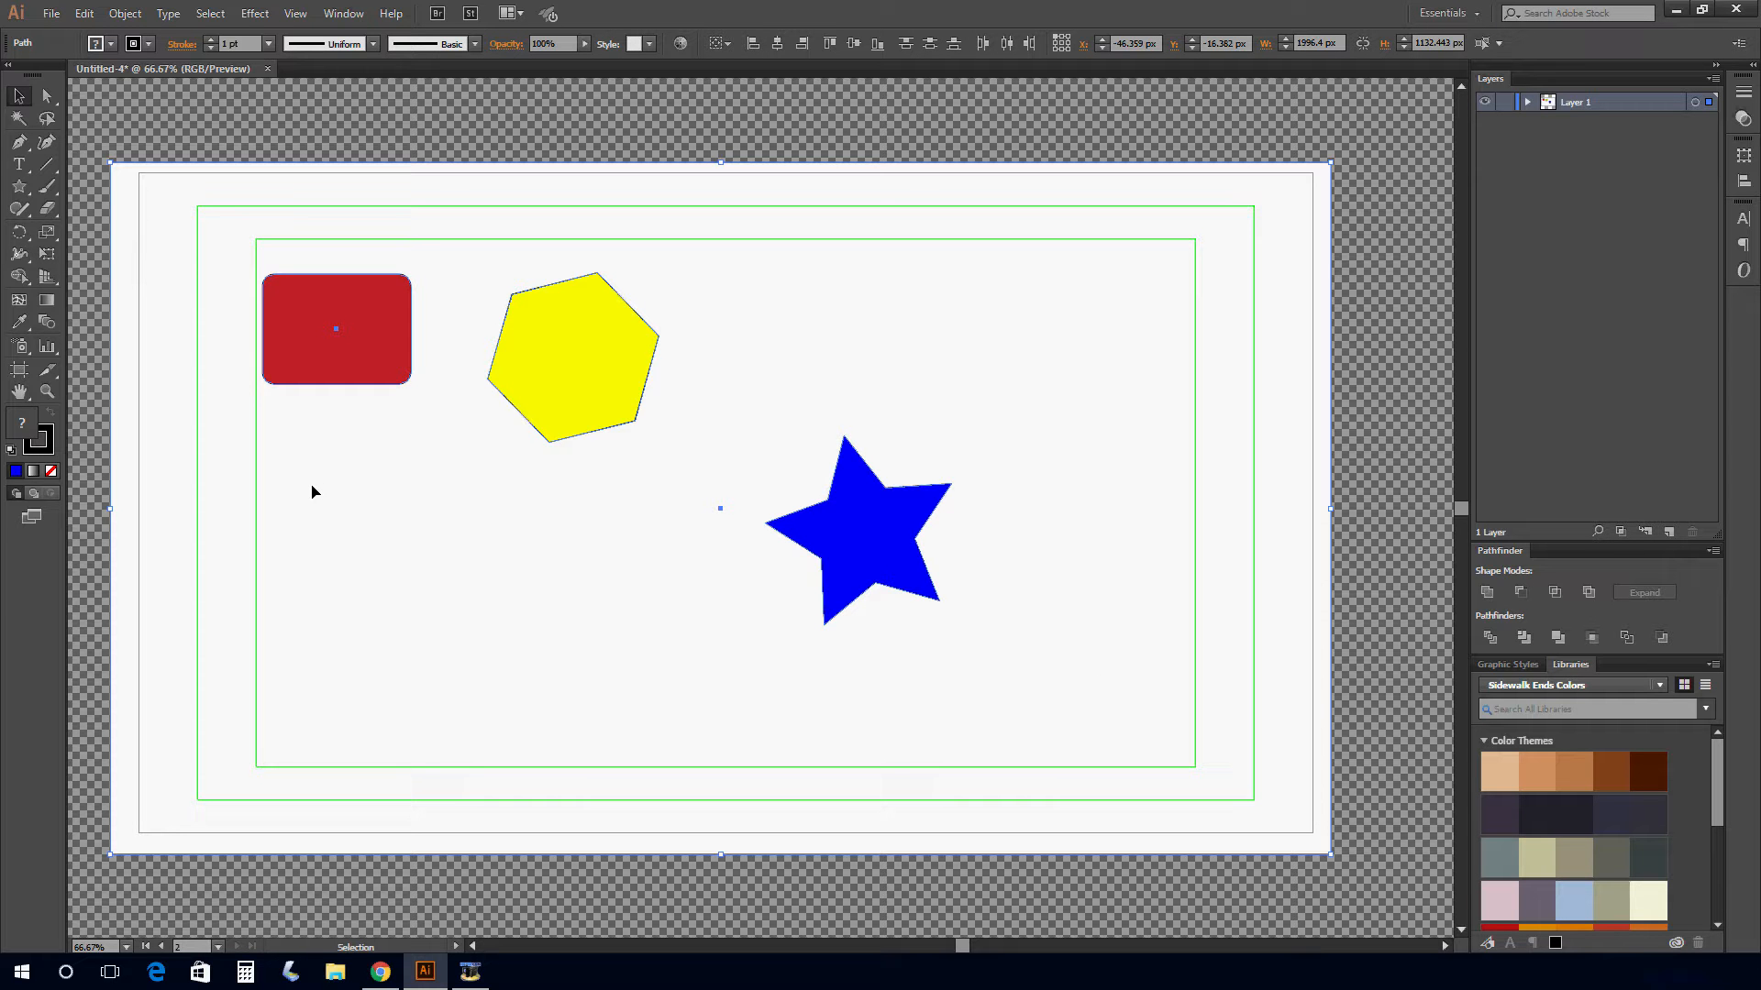
left_click_drag(315, 499, 377, 508)
left_click(485, 104)
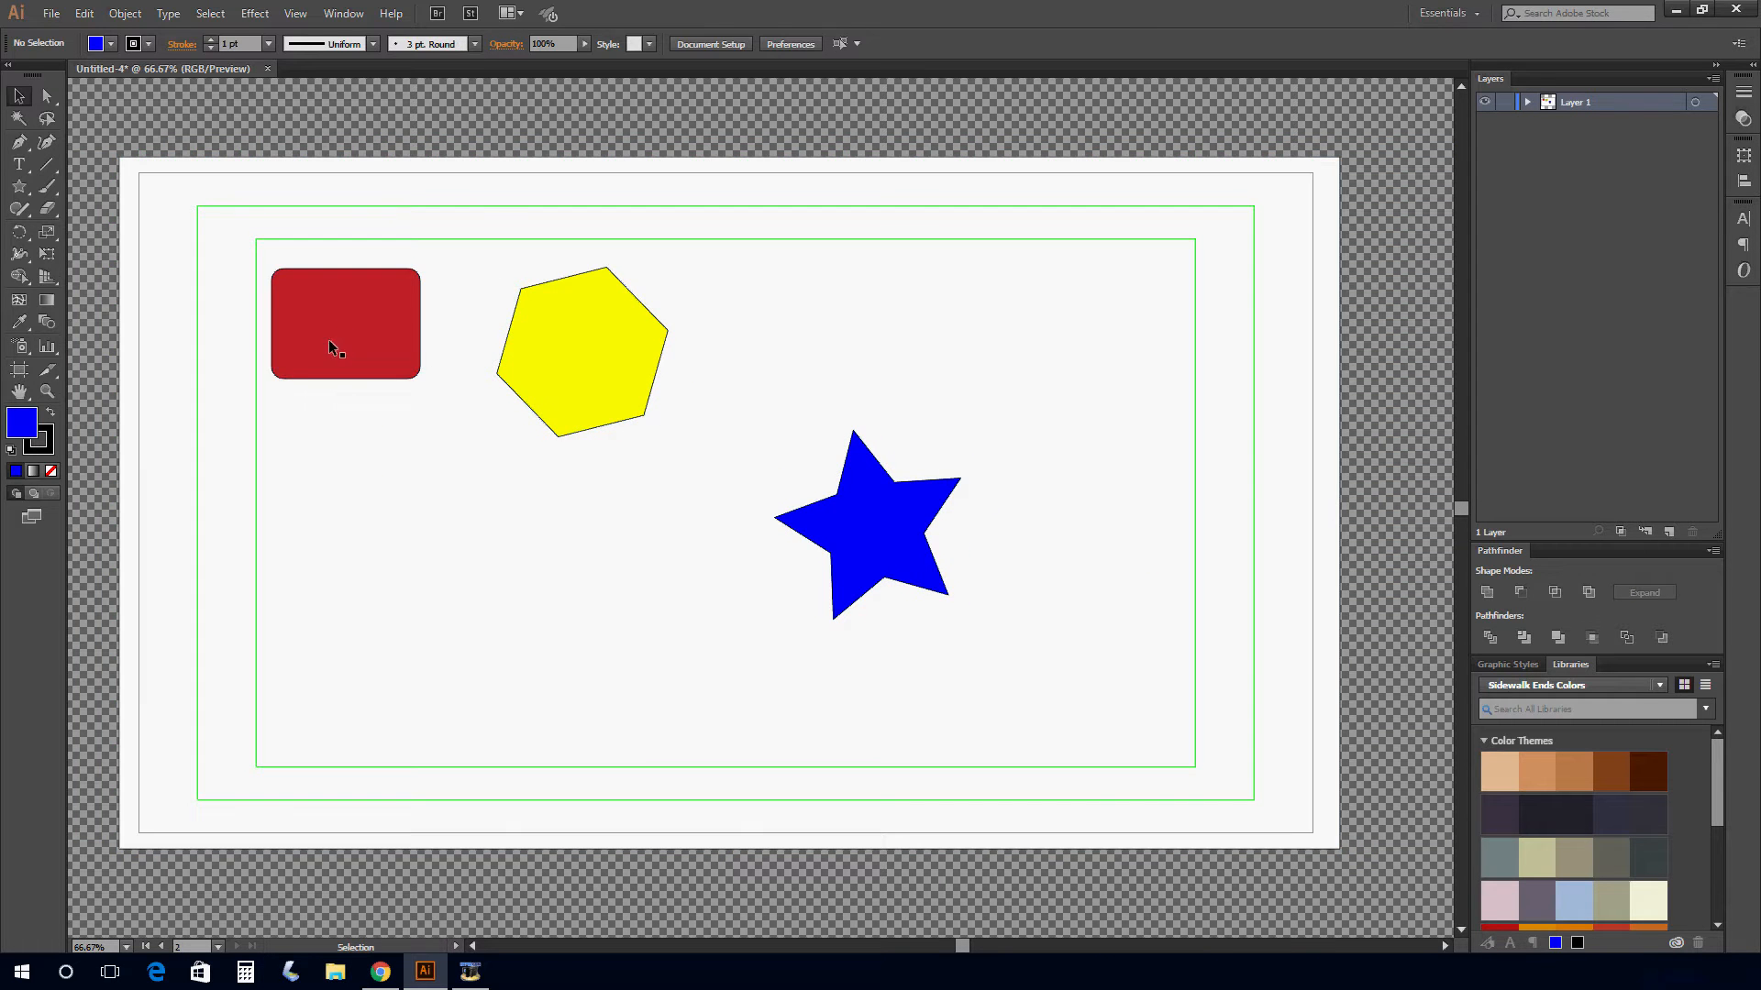
Reposition the shapes individually: red rounded rectangle lower, yellow hexagon up and to the right, blue star down and to the left.
left_click_drag(328, 339, 351, 415)
left_click_drag(542, 361, 611, 343)
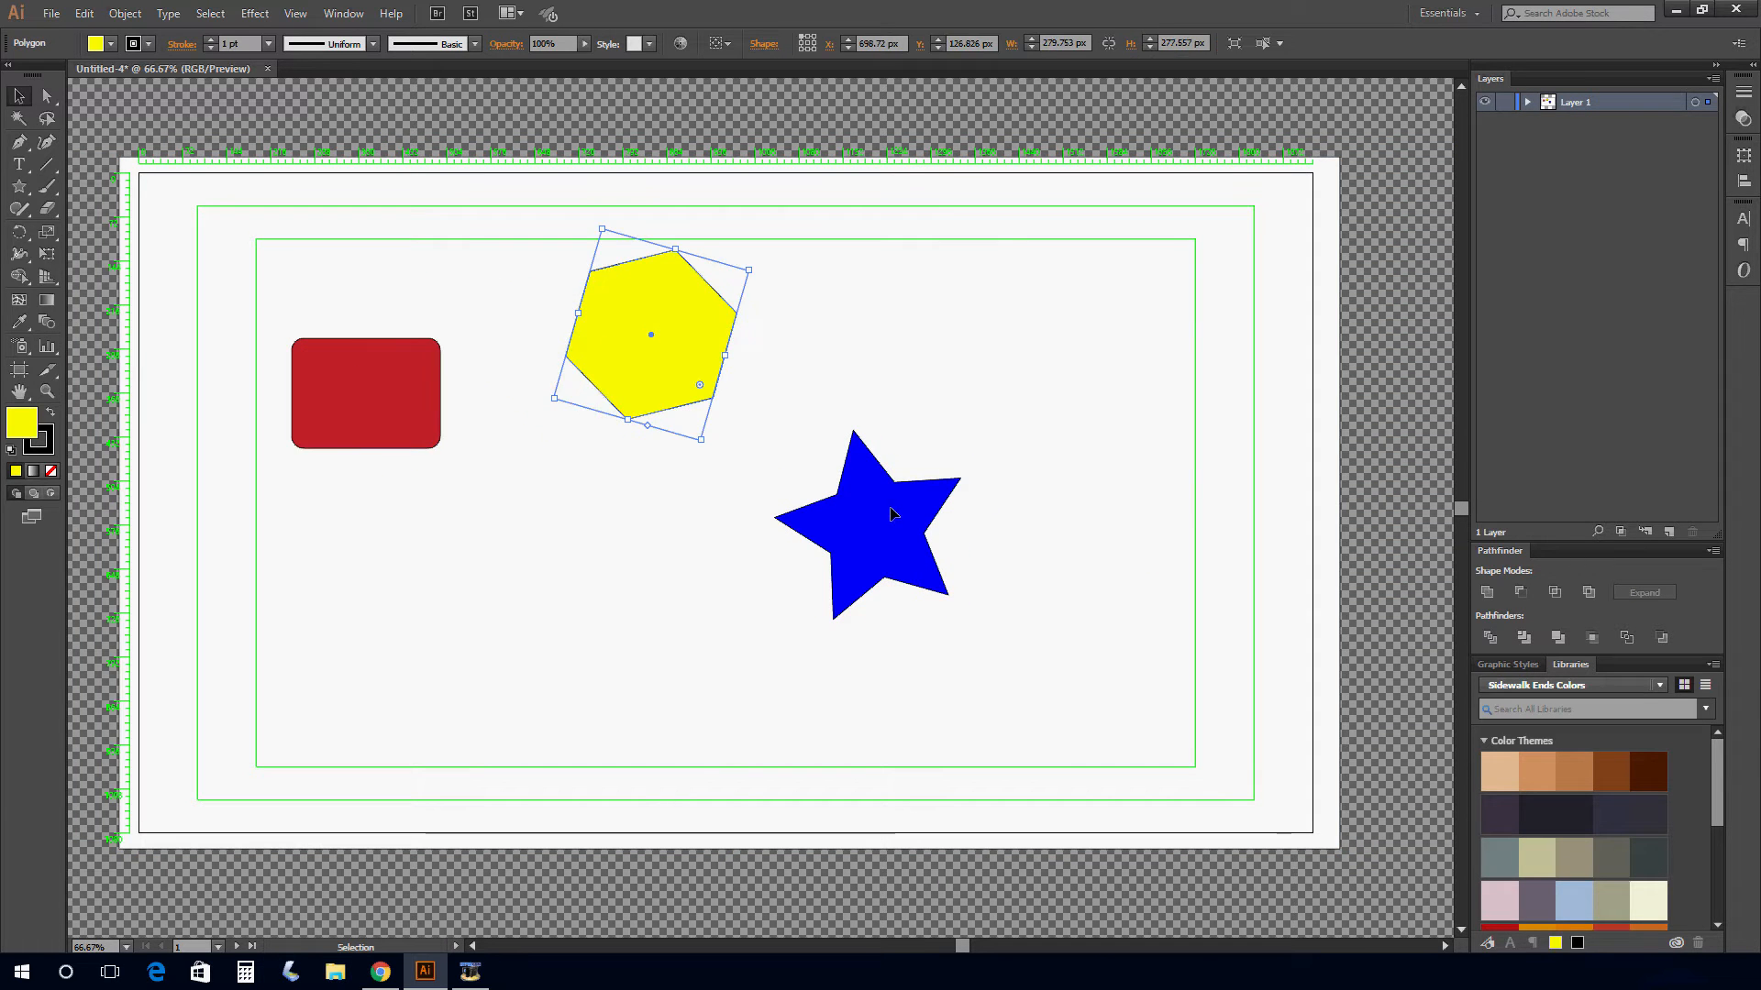
left_click_drag(894, 502, 826, 581)
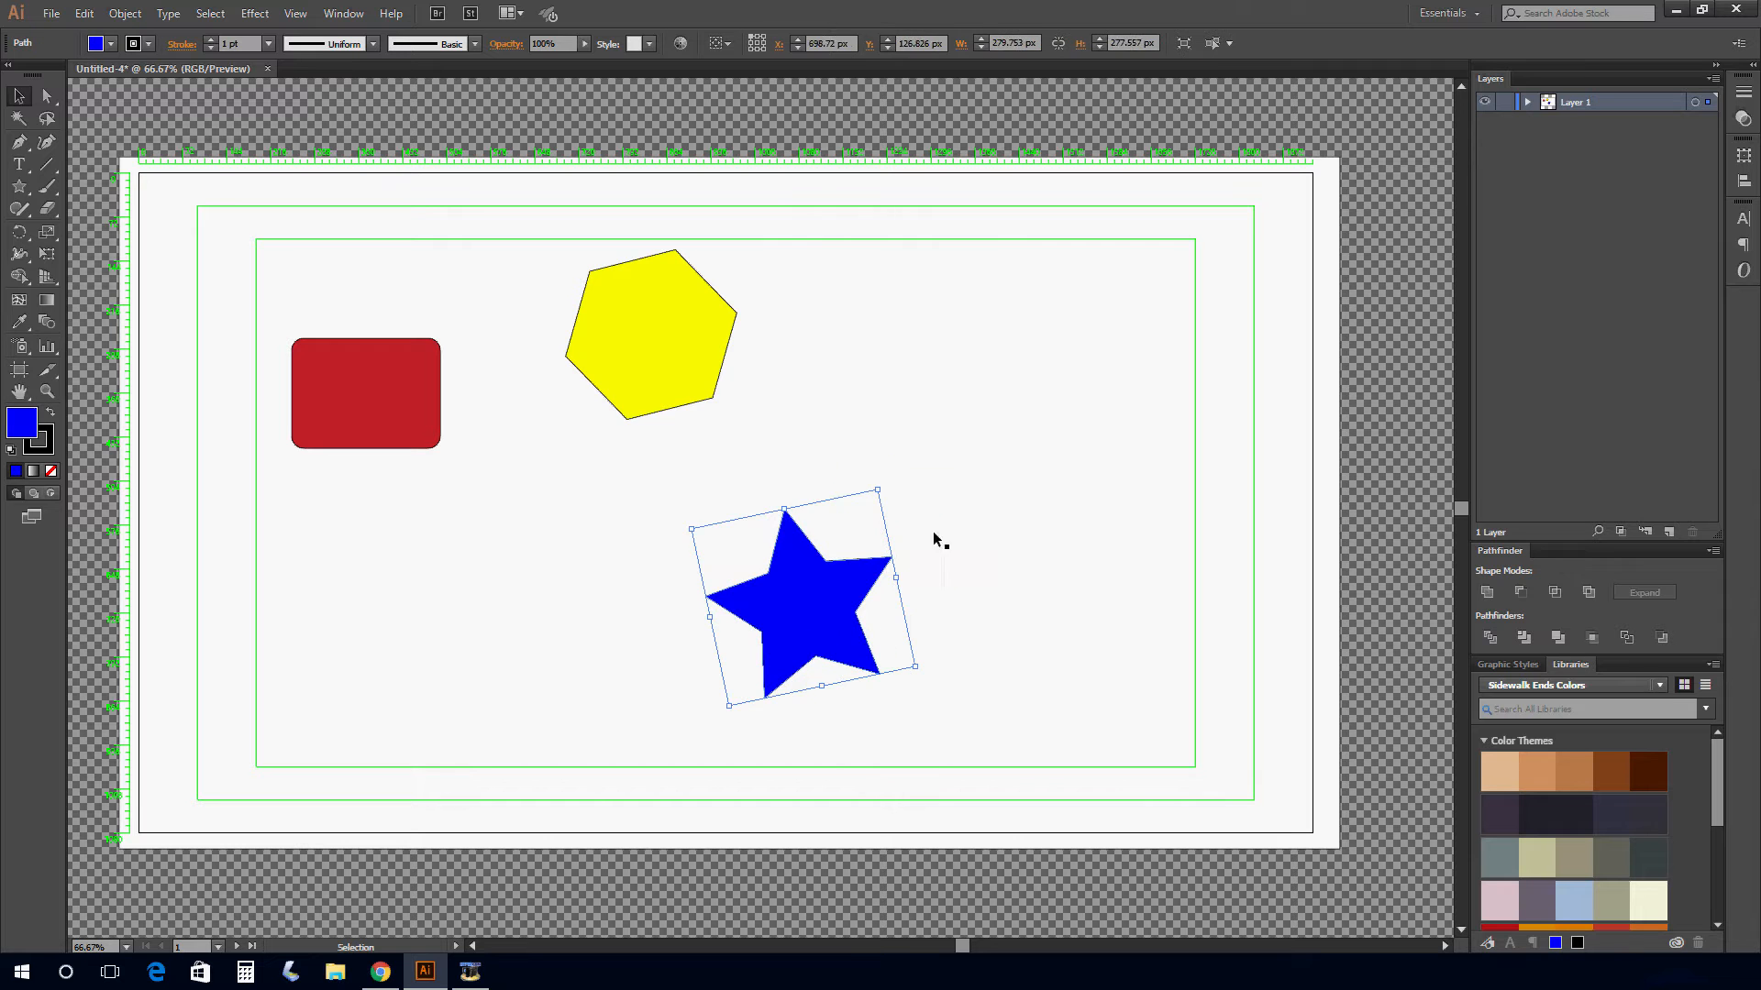
left_click(1398, 183)
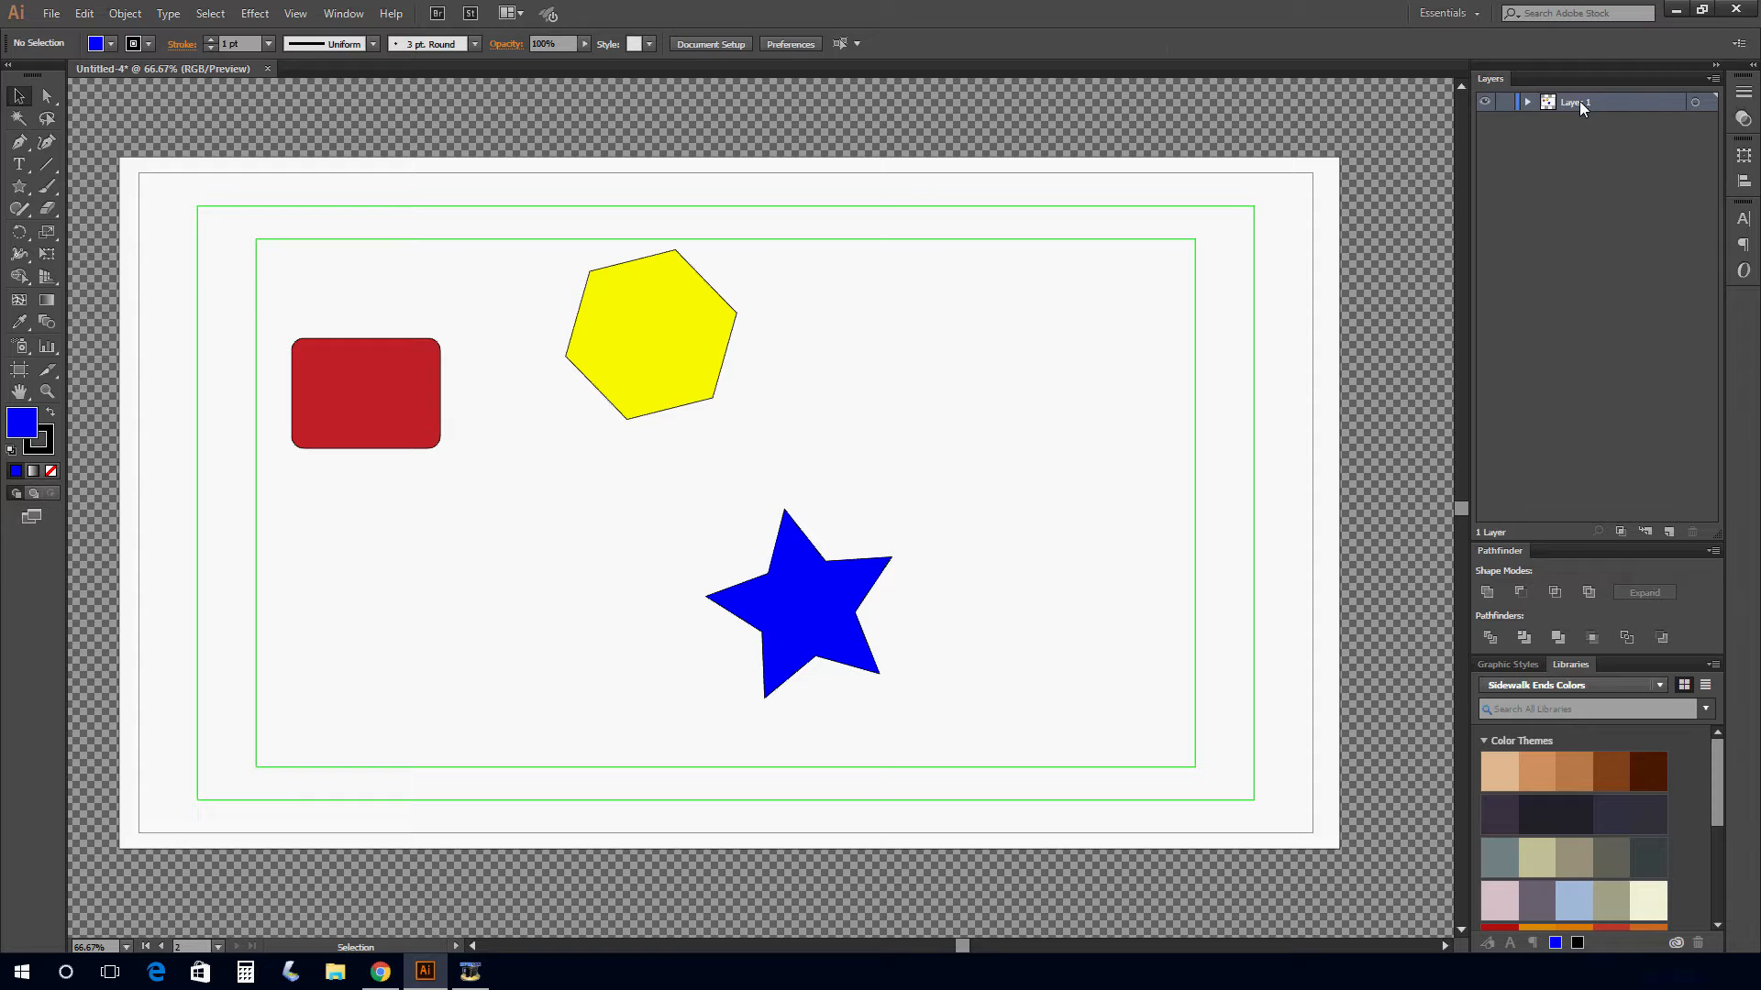
Release the objects of Layer 1 to separate layers in sequence, then collapse Layer 1.
left_click(1713, 79)
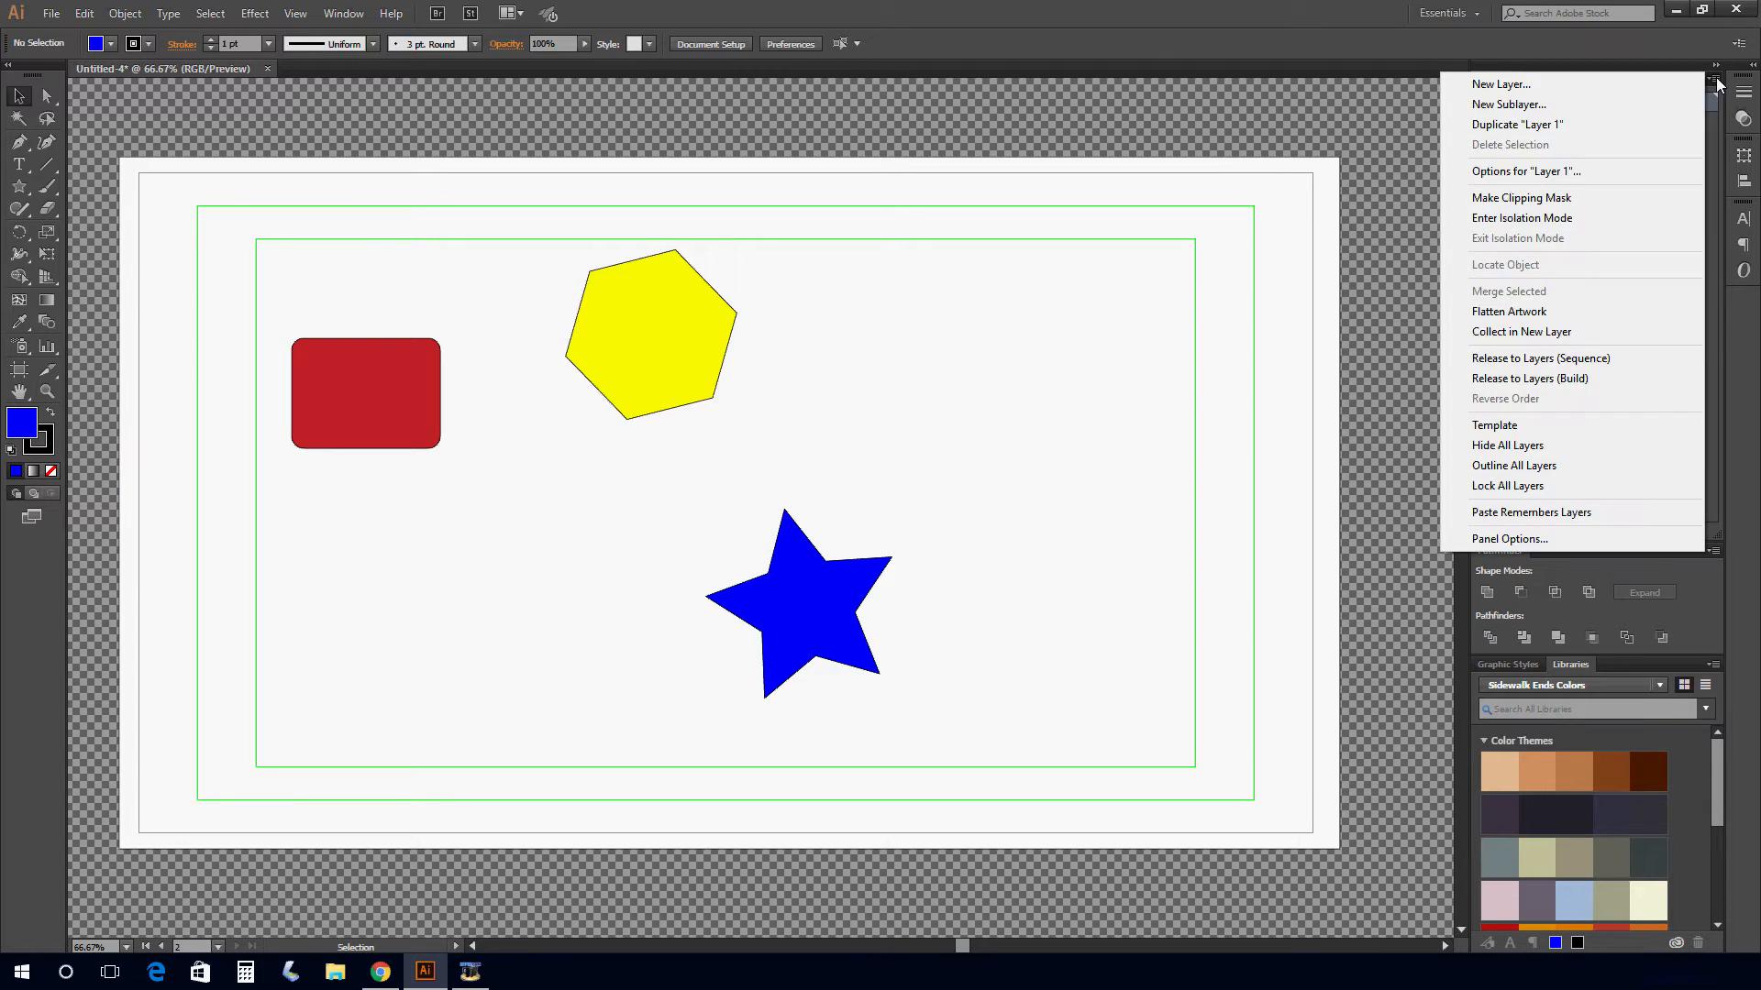
left_click(1553, 363)
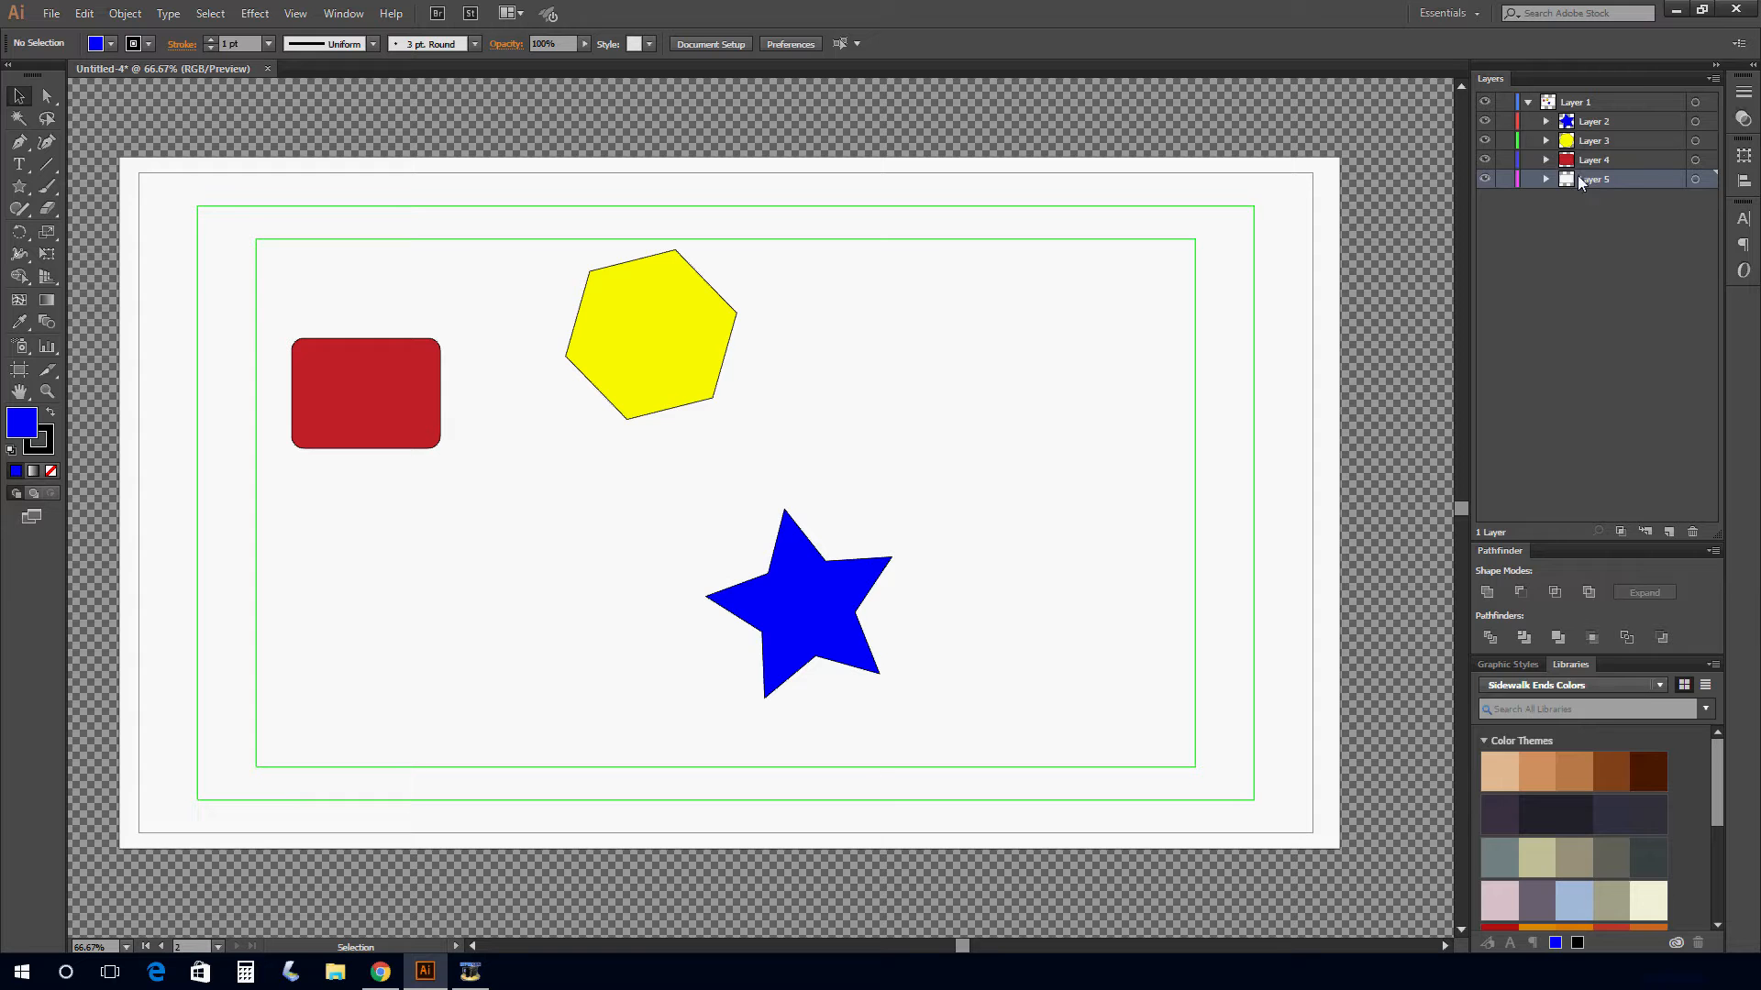
left_click(1527, 103)
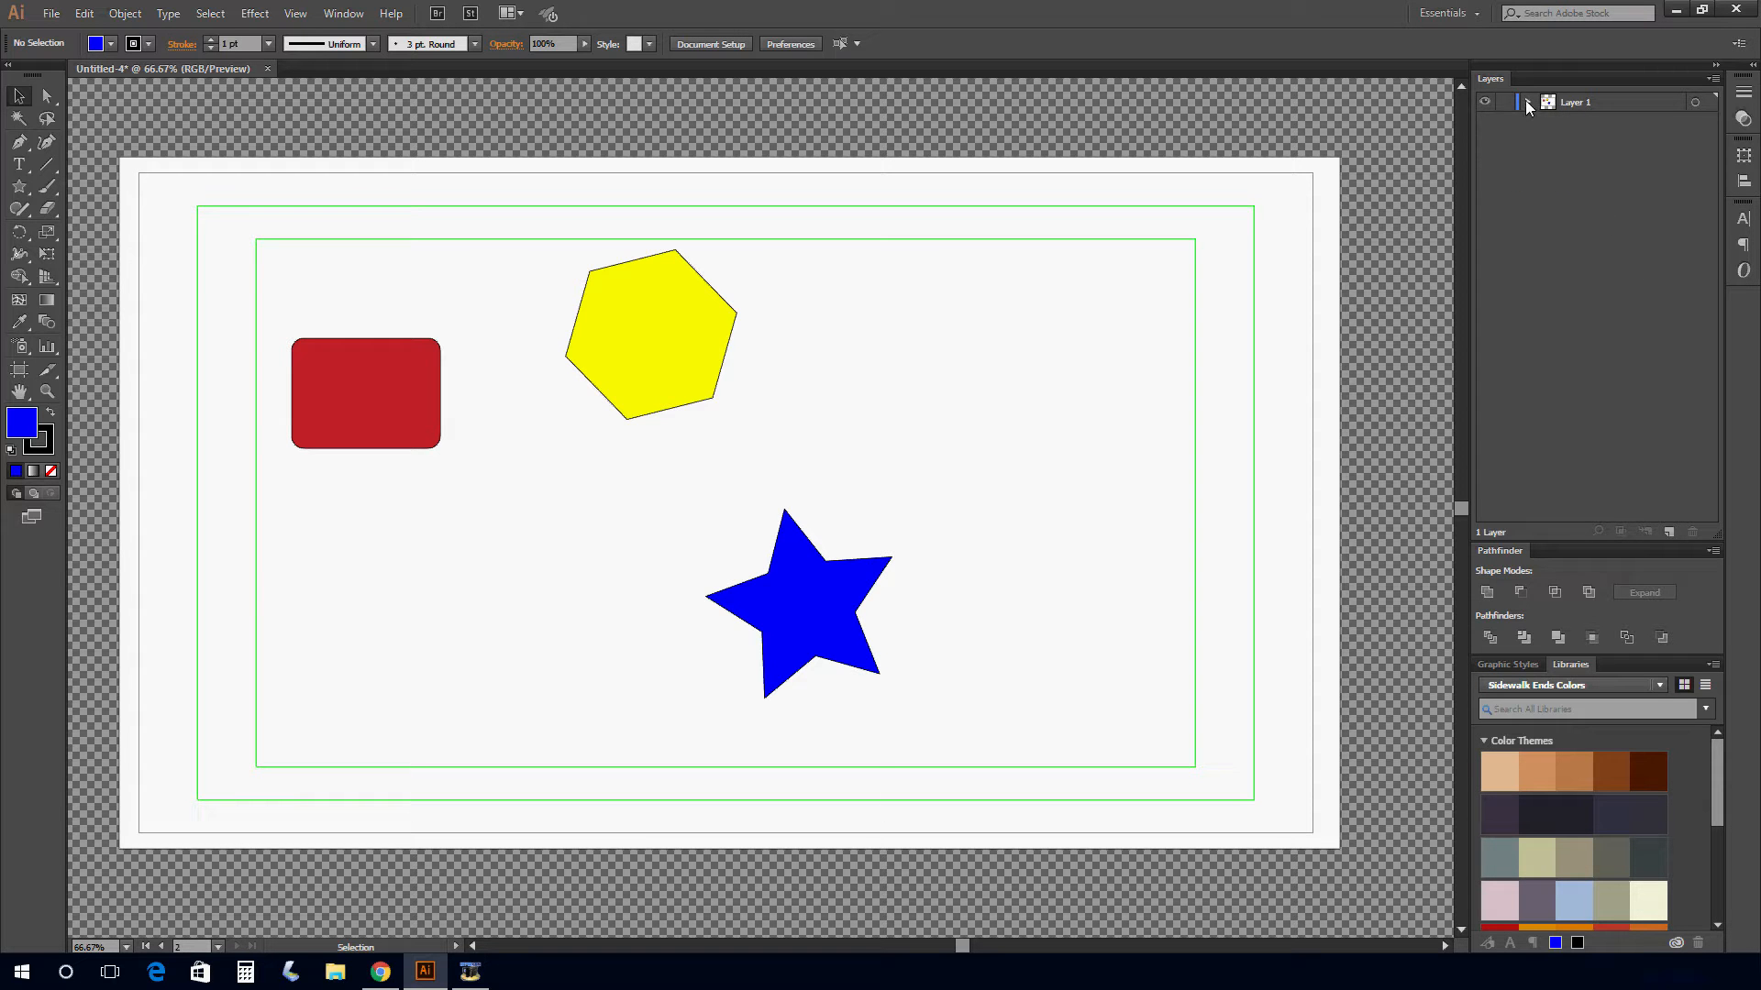
Expand Layer 1, move Layers 2 through 5 out above it as top-level layers, and deselect them.
left_click(1527, 102)
left_click(1608, 123)
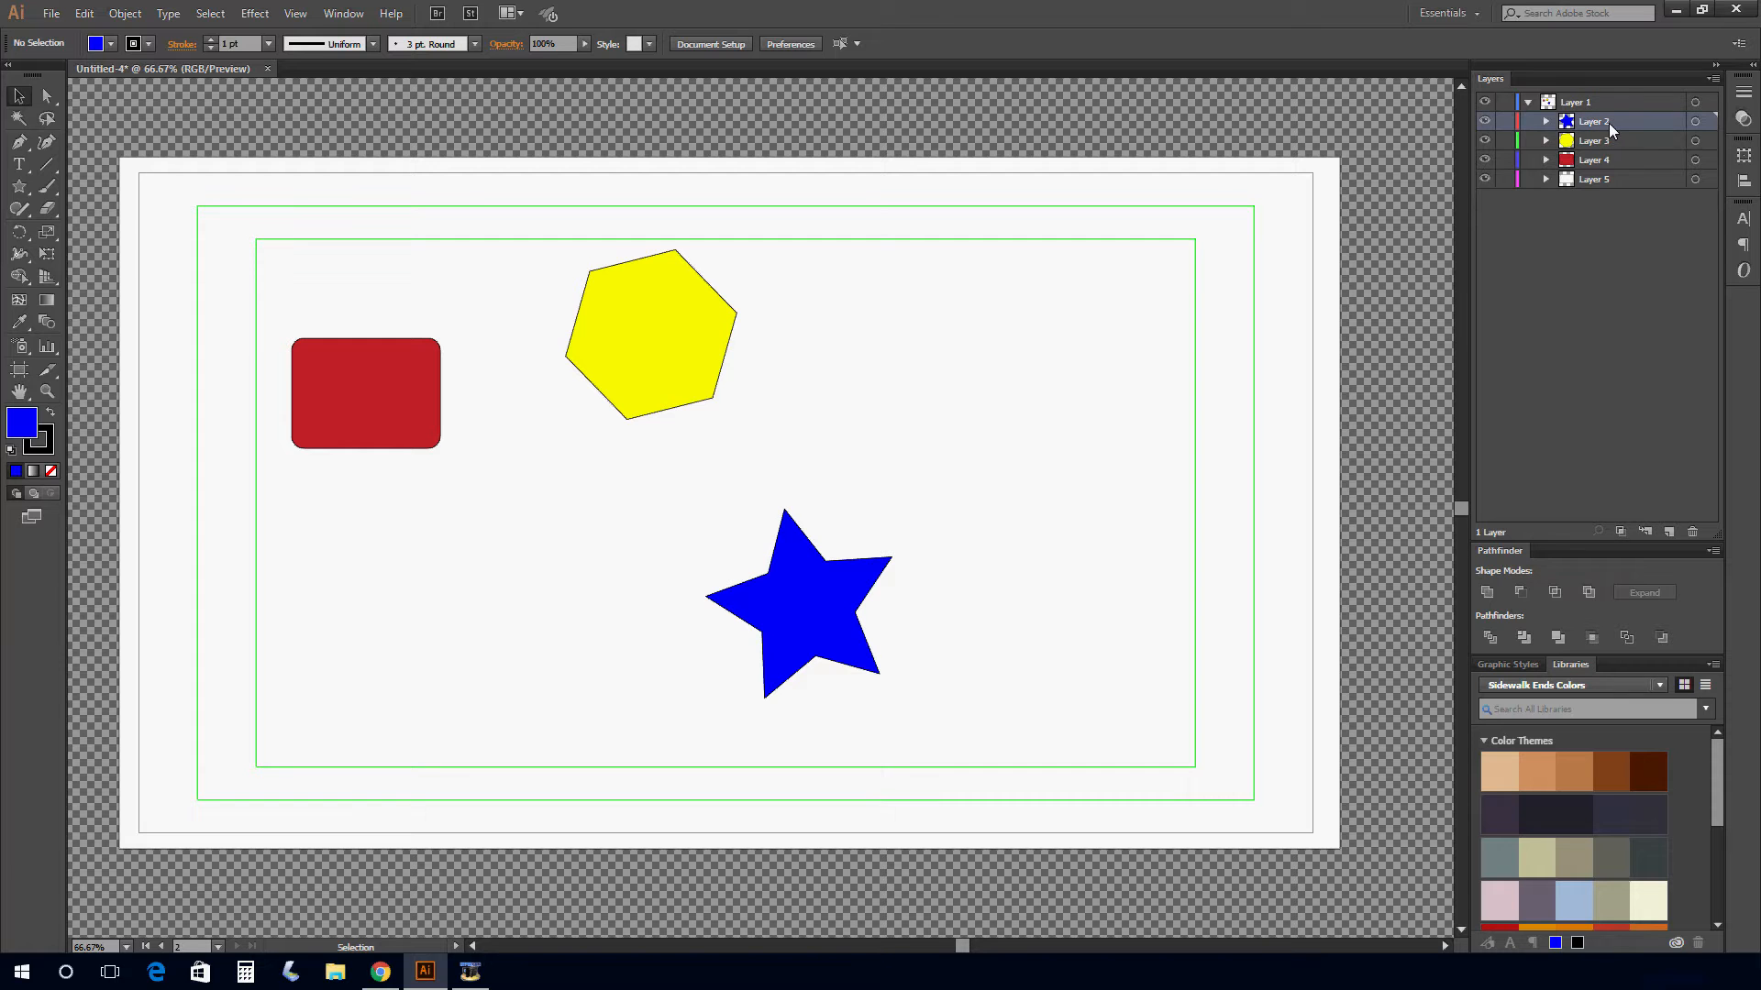
left_click(1604, 179, "shift")
left_click_drag(1602, 125, 1601, 101)
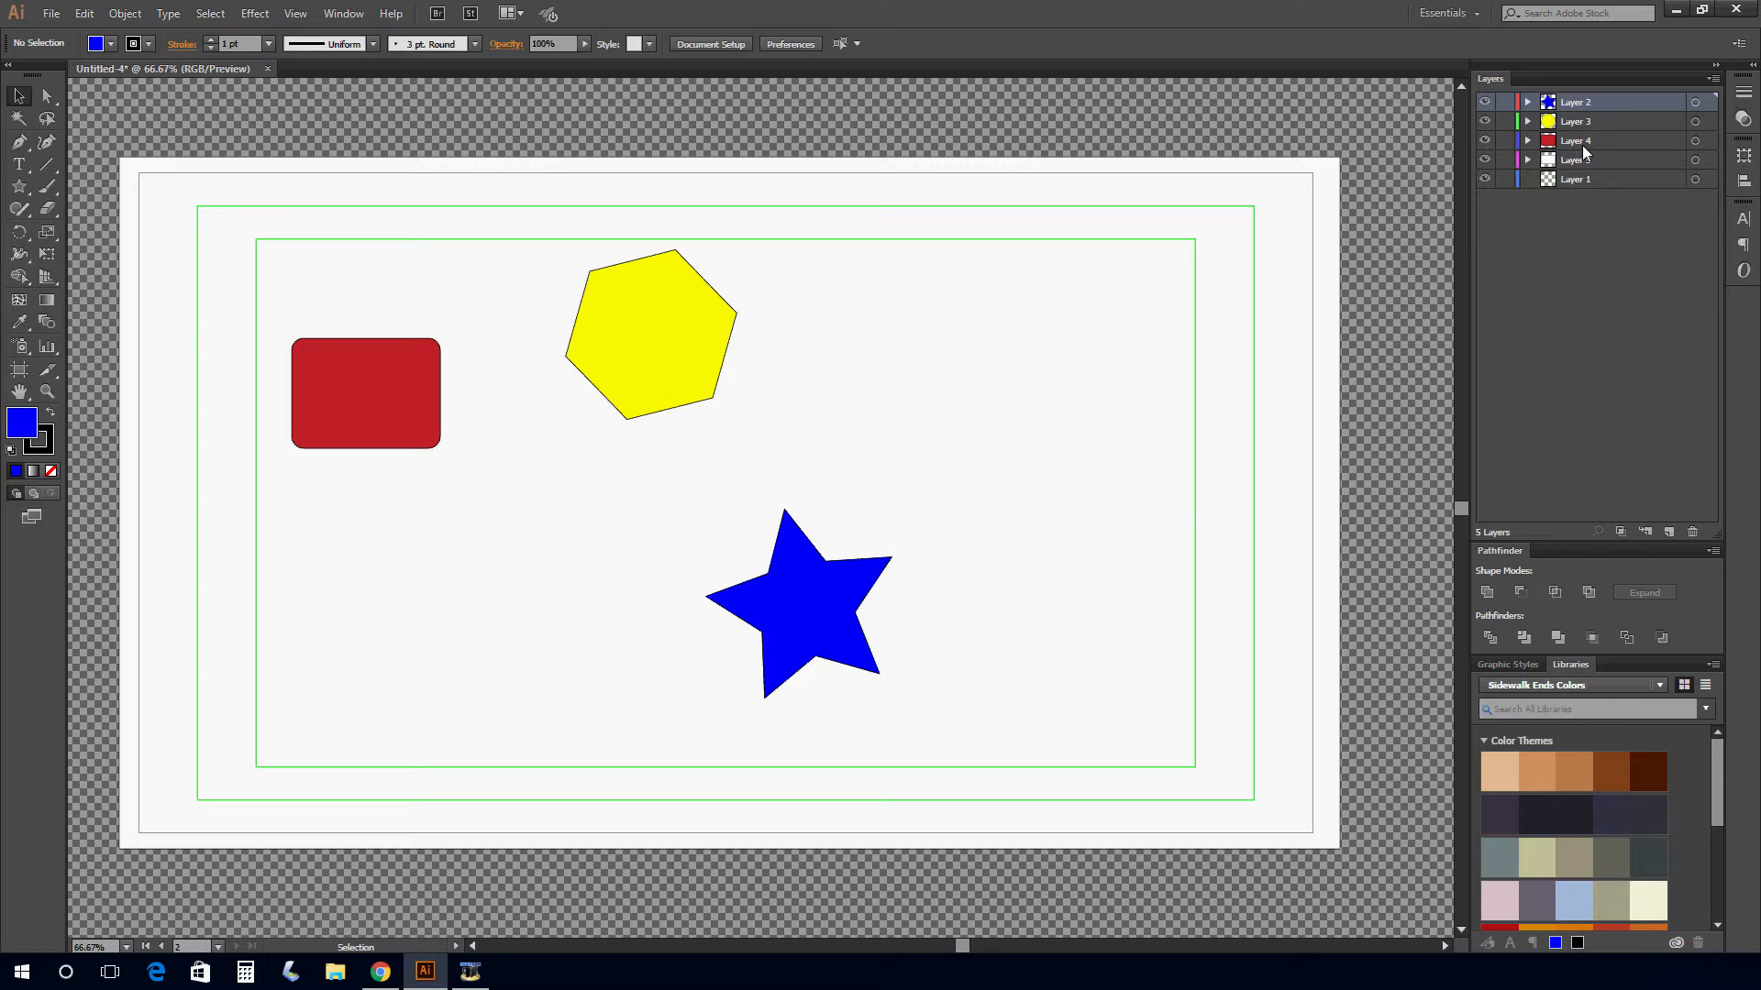
left_click(1584, 259)
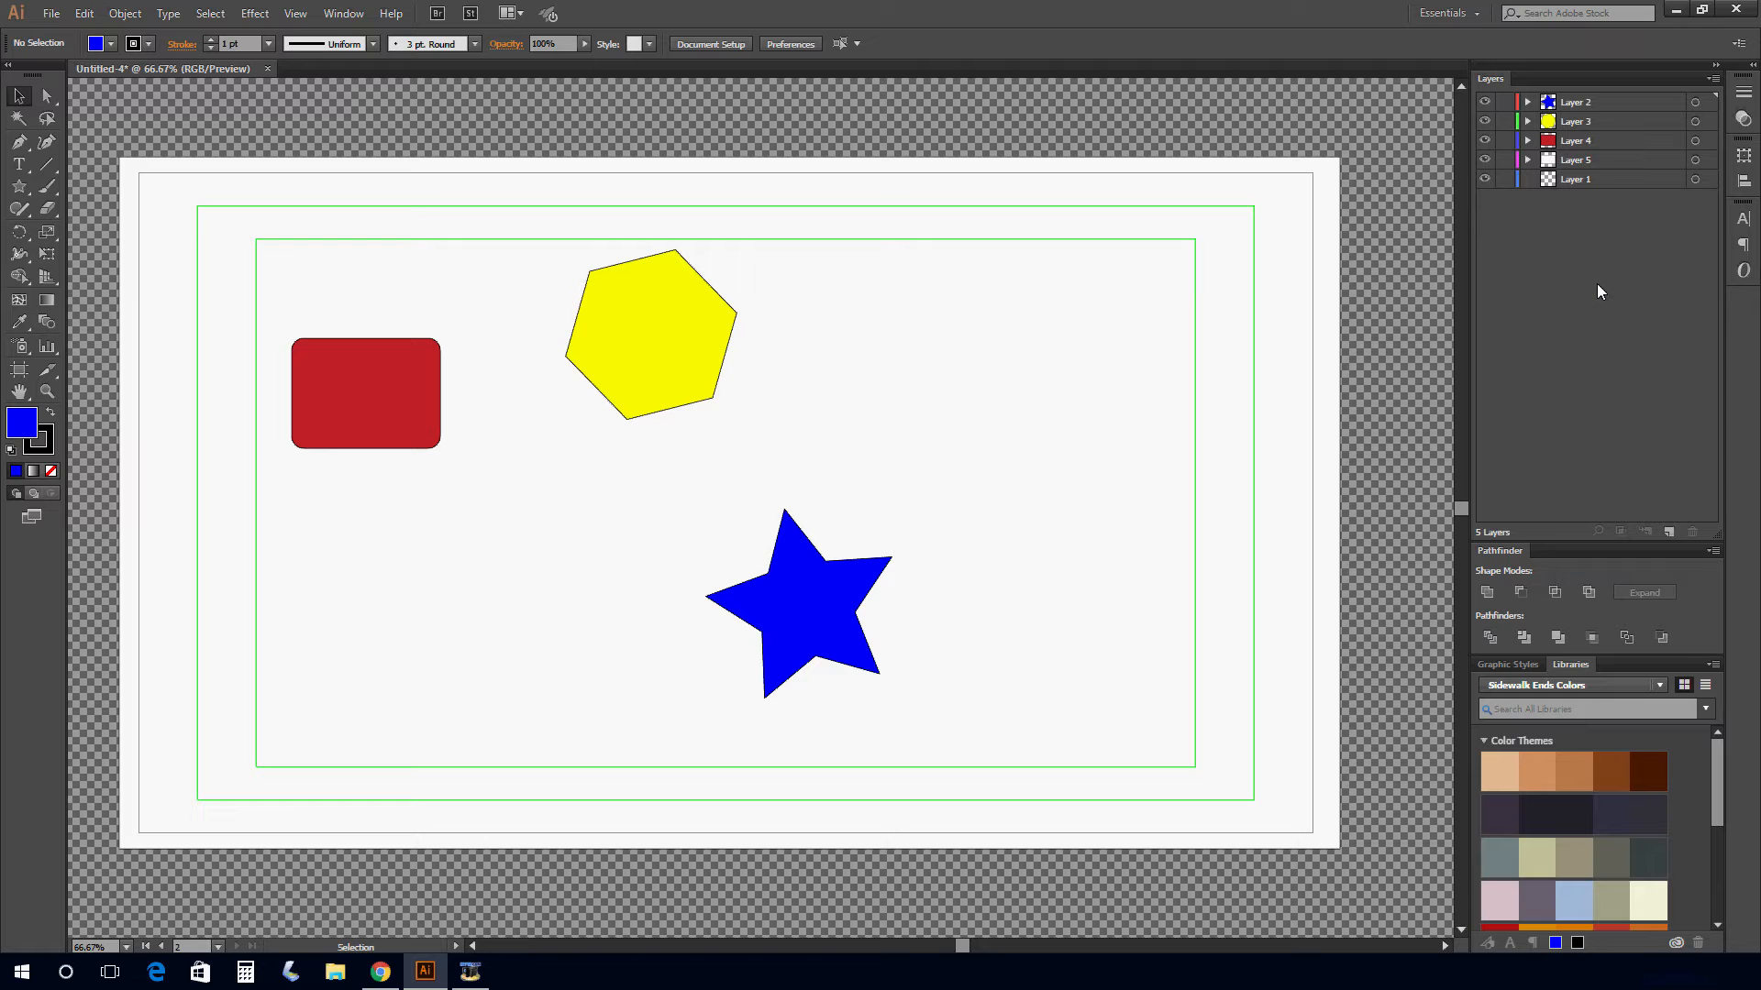
Create a new layer at the top of the stack and draw a five-pointed star about 423 × 418 px on it, right of the hexagon.
left_click(1667, 532)
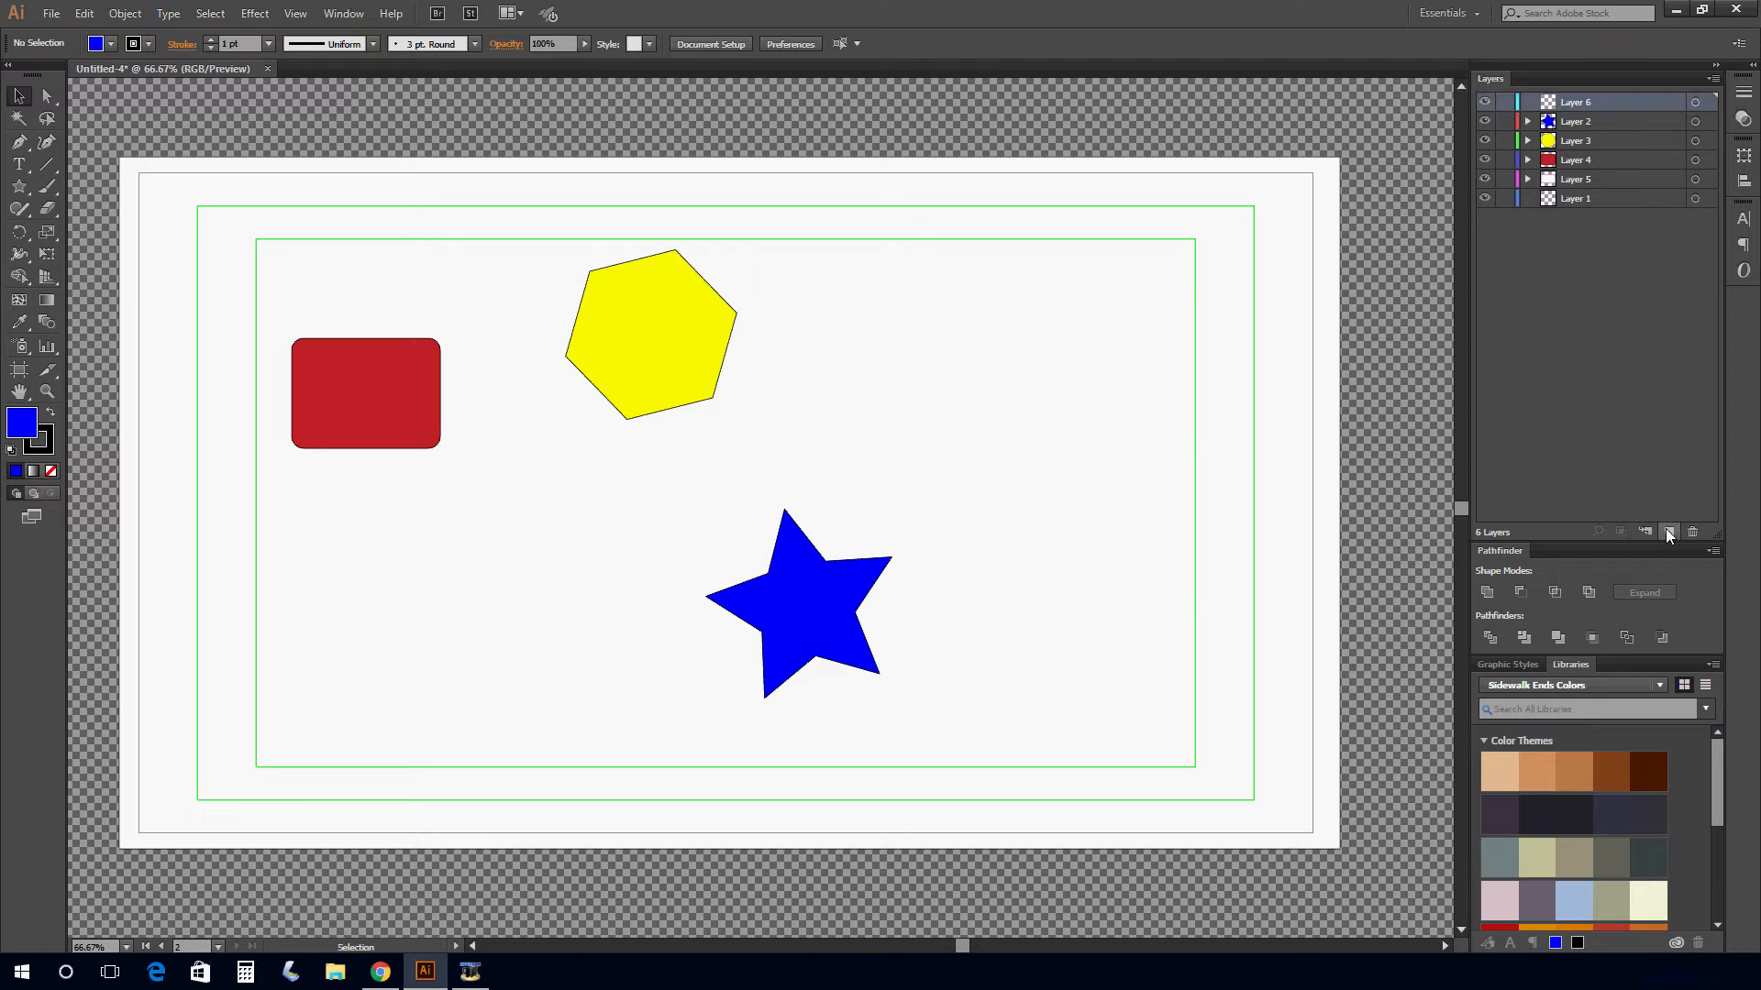
left_click(14, 195)
left_click_drag(959, 287, 1060, 389)
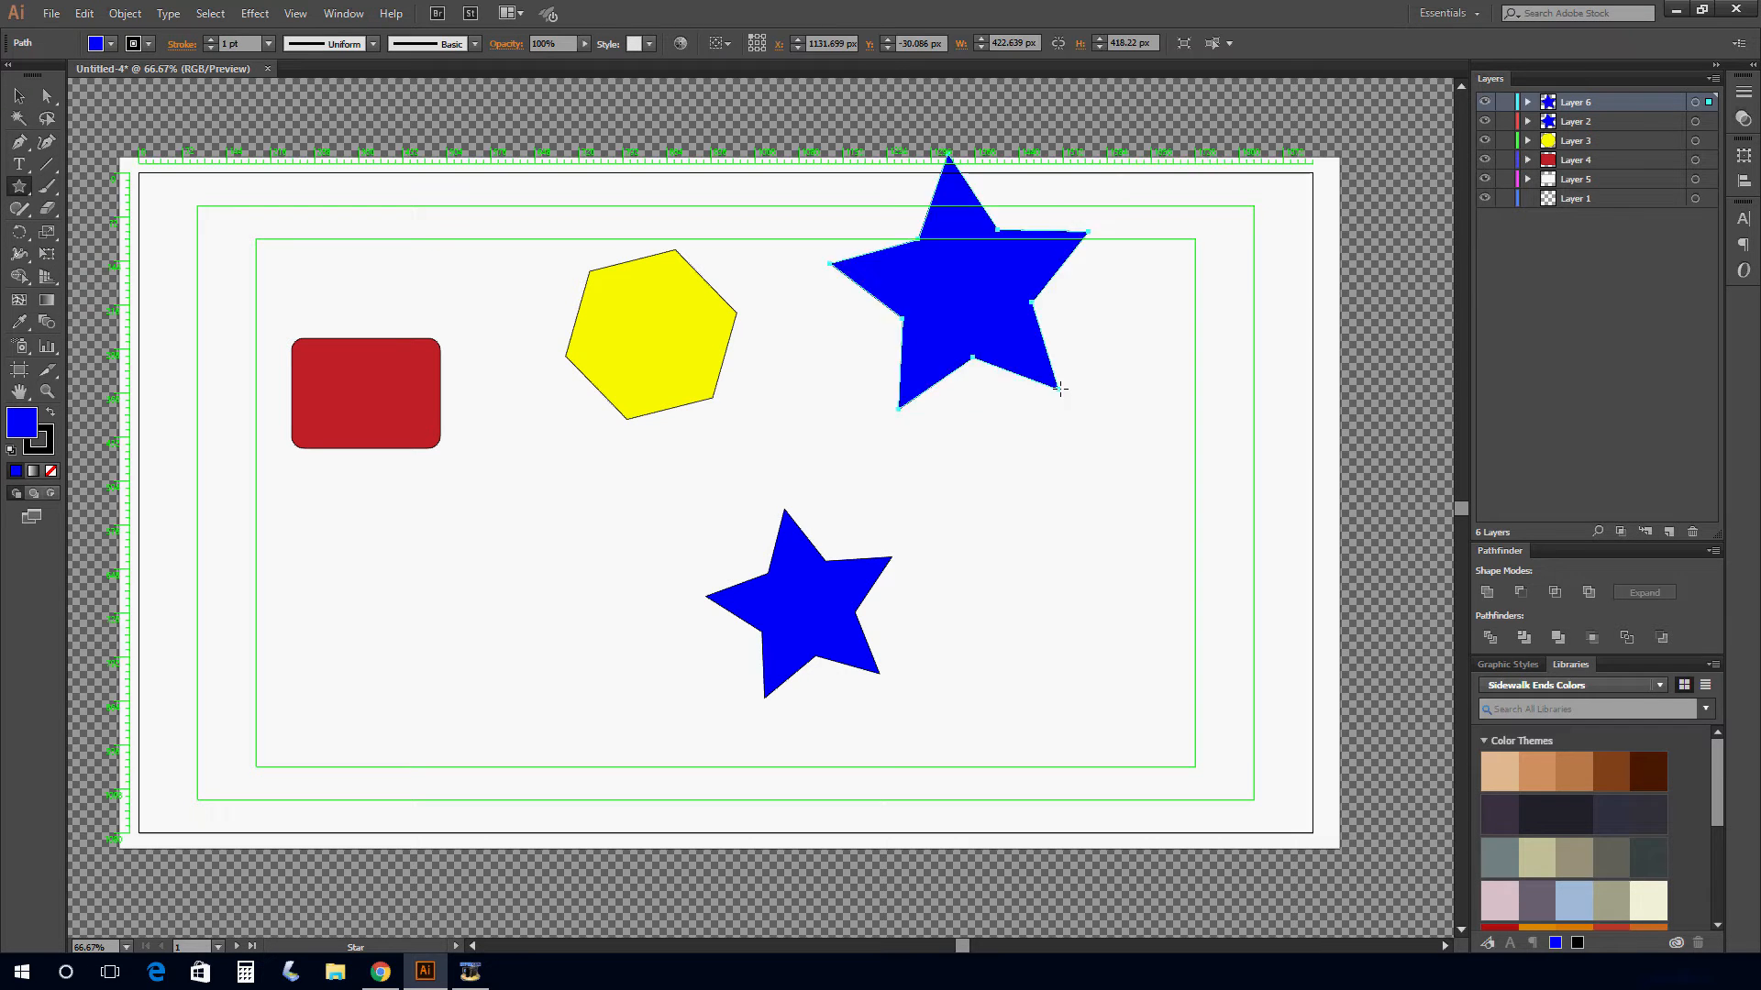
Fill the new large star with dark red and move it down and to the right, beside the yellow hexagon.
left_click(111, 43)
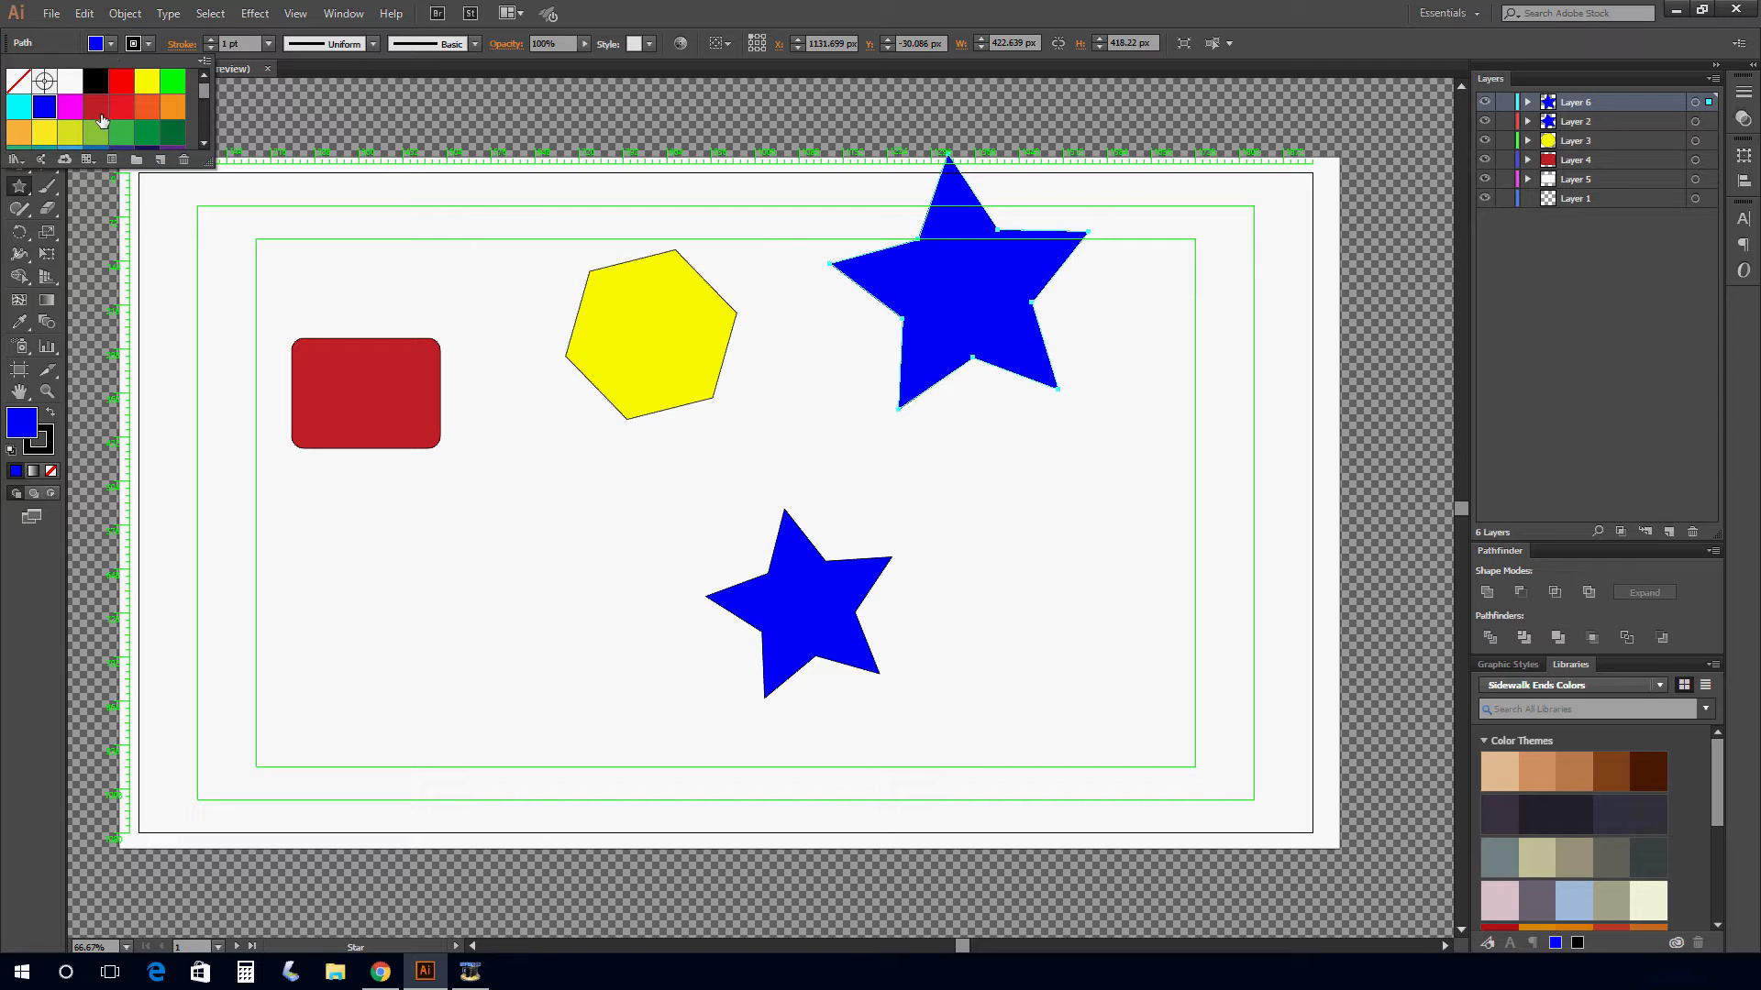
left_click(102, 121)
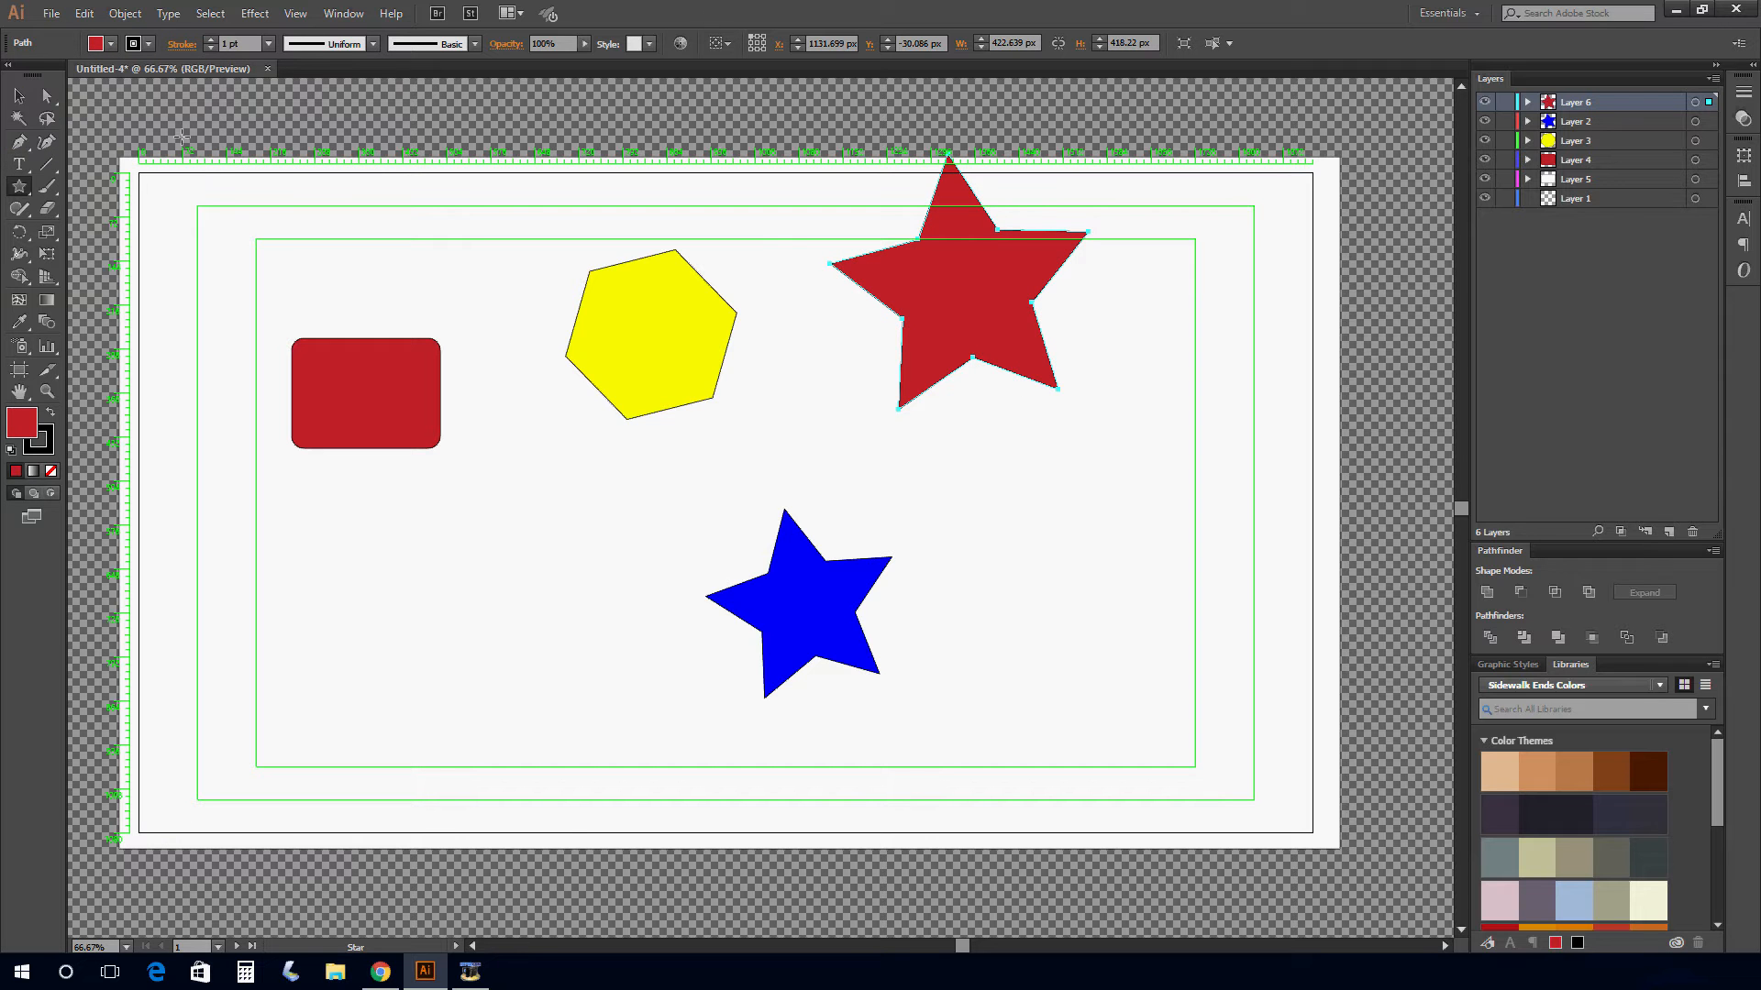
key("v")
left_click_drag(998, 309, 1089, 417)
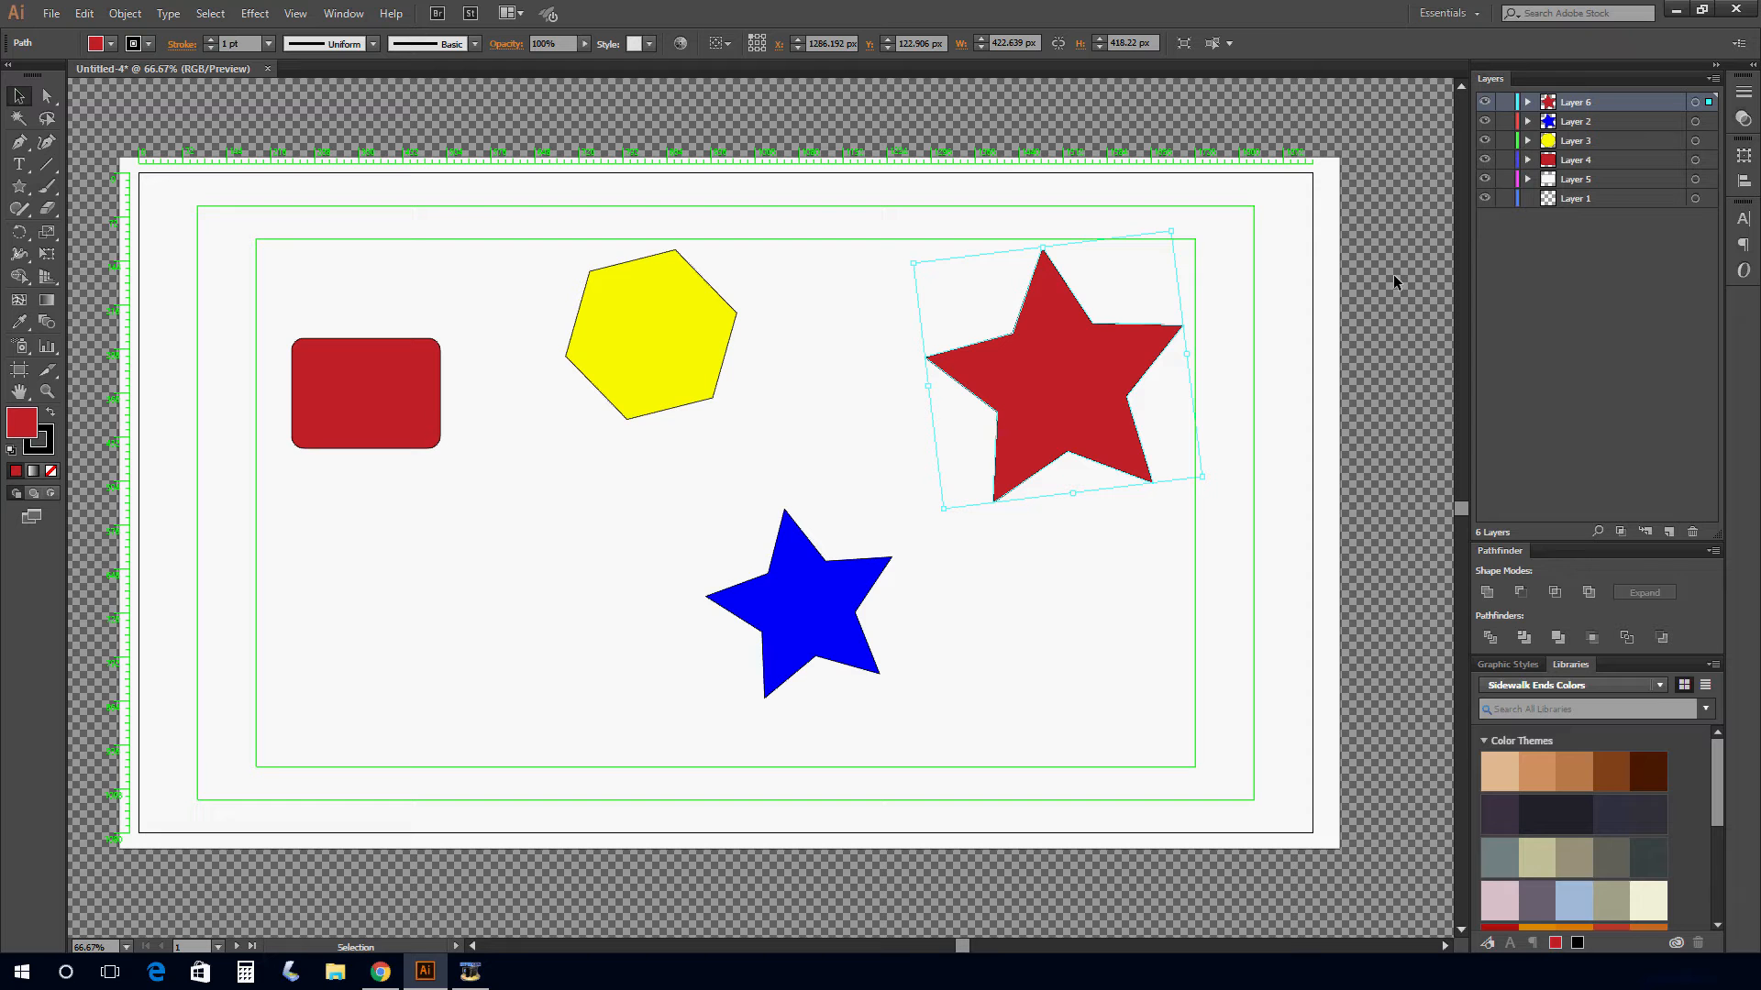
Delete Layers 5, 4, 3, 6 and 2 one after another, keeping only the empty Layer 1.
left_click(1582, 199)
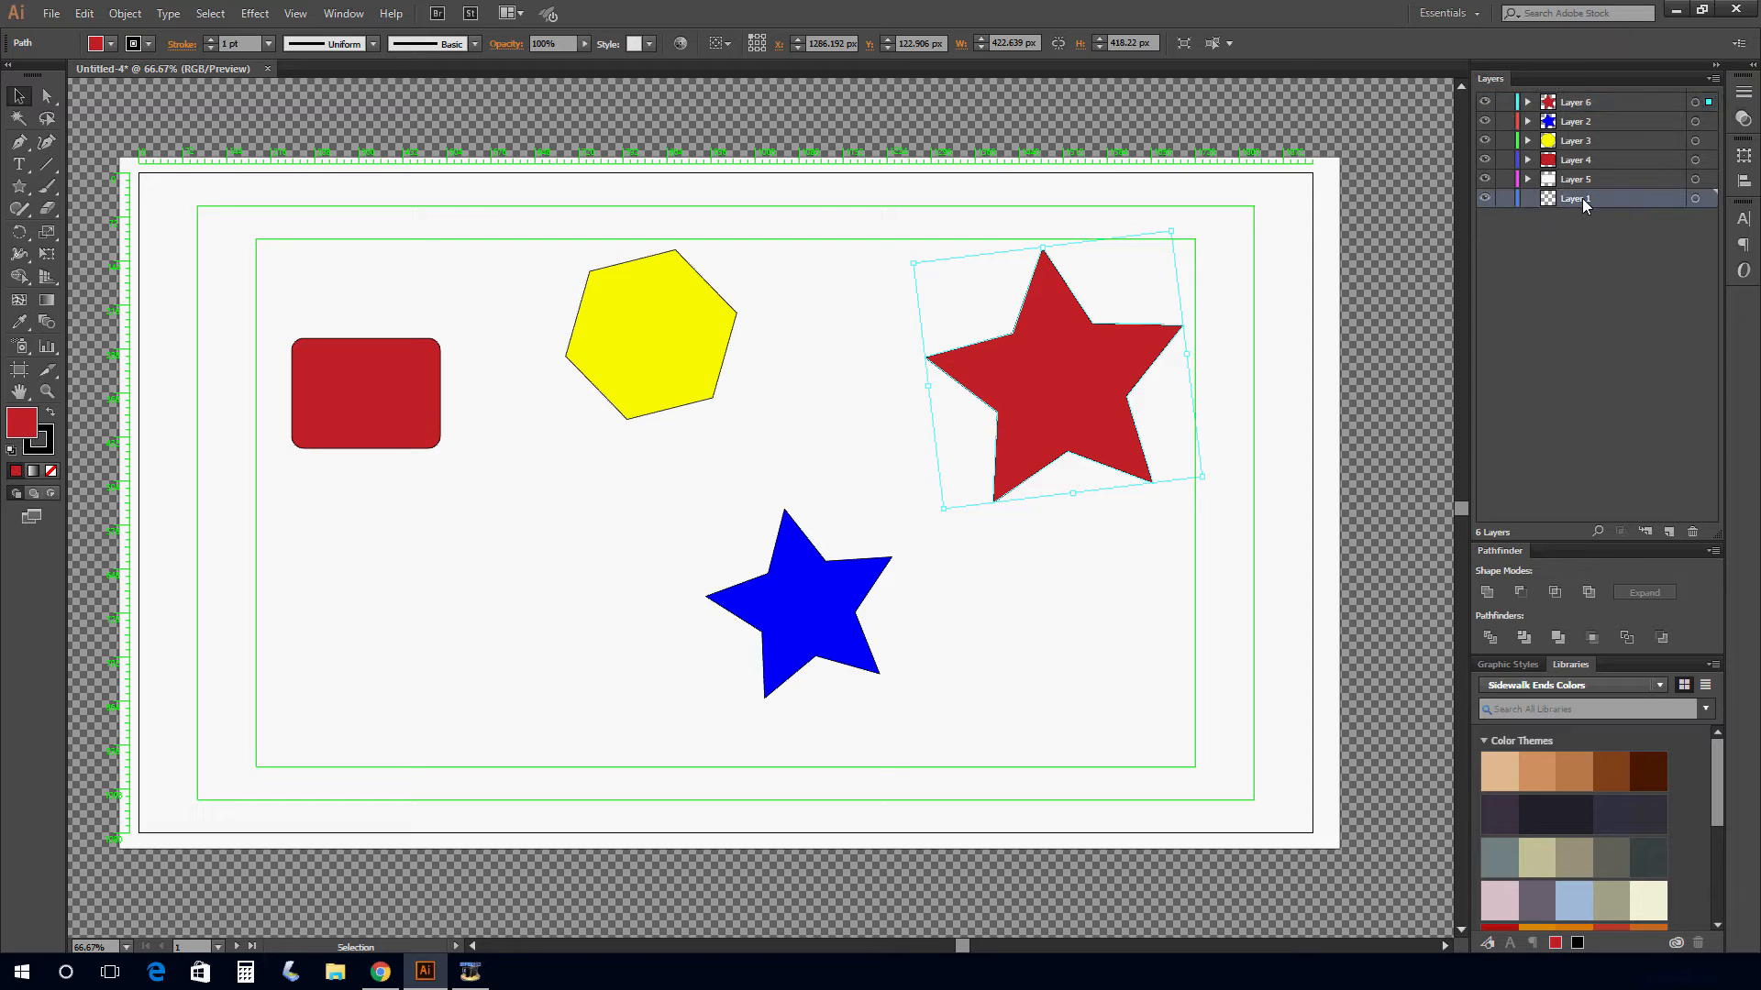
left_click(1576, 104, "shift")
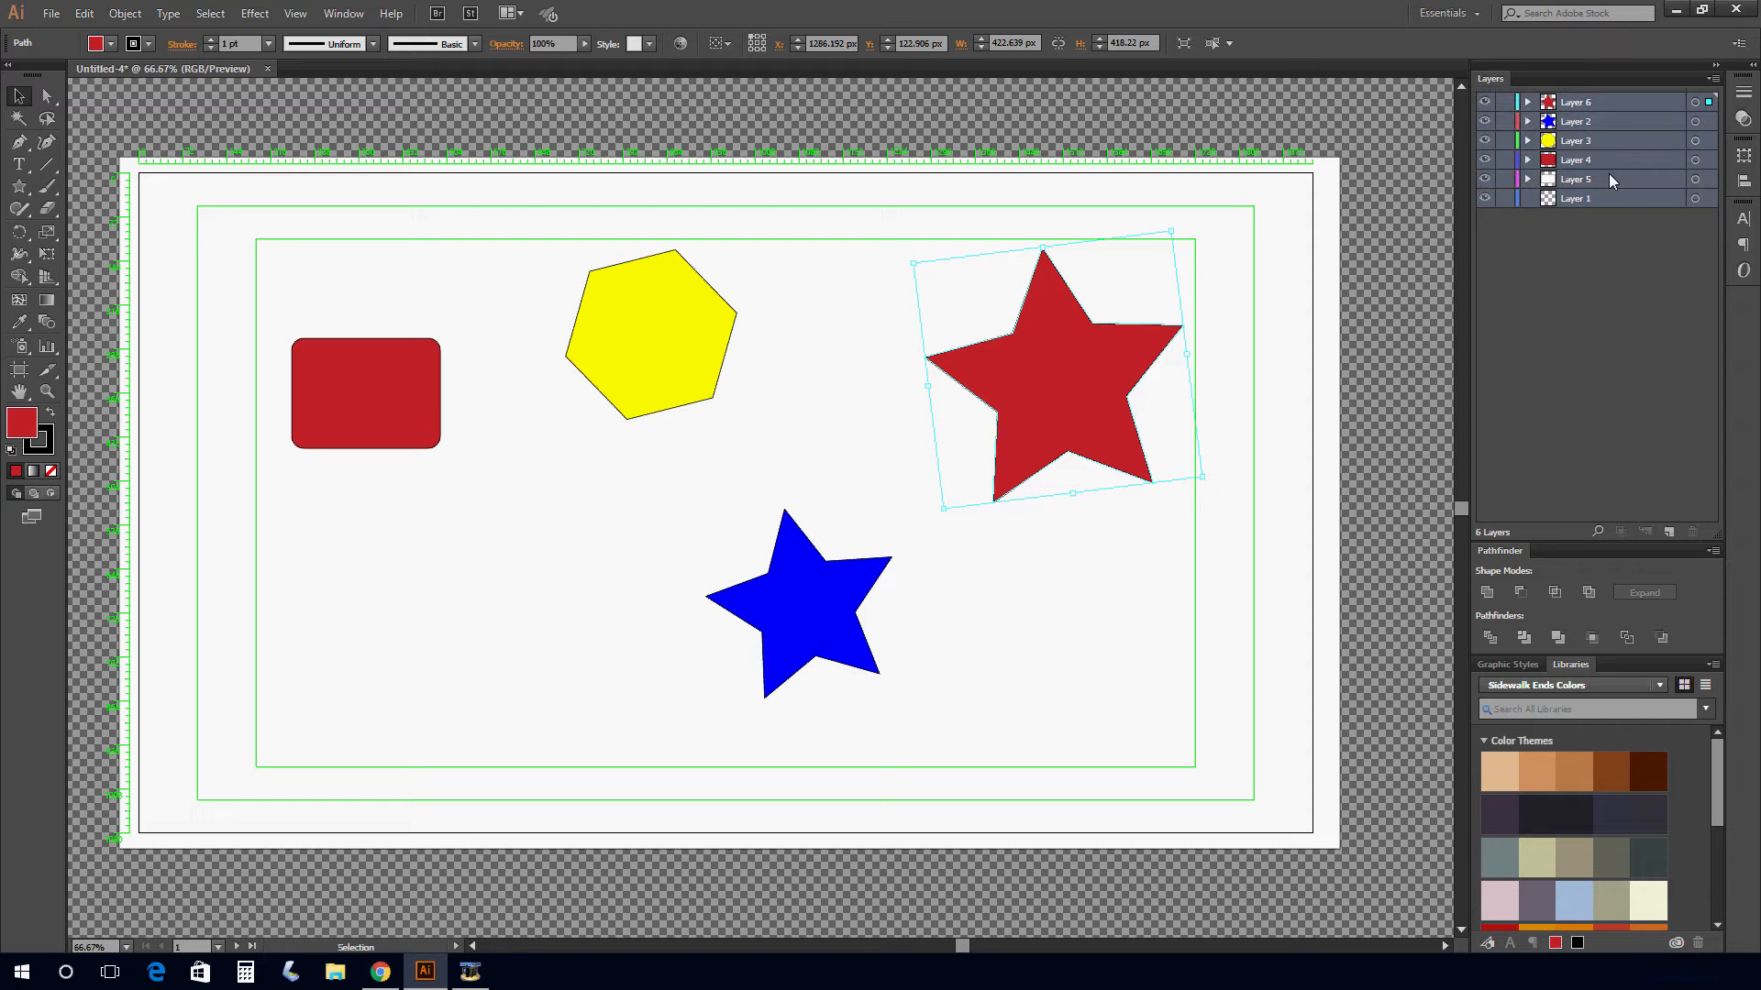
left_click(1582, 179)
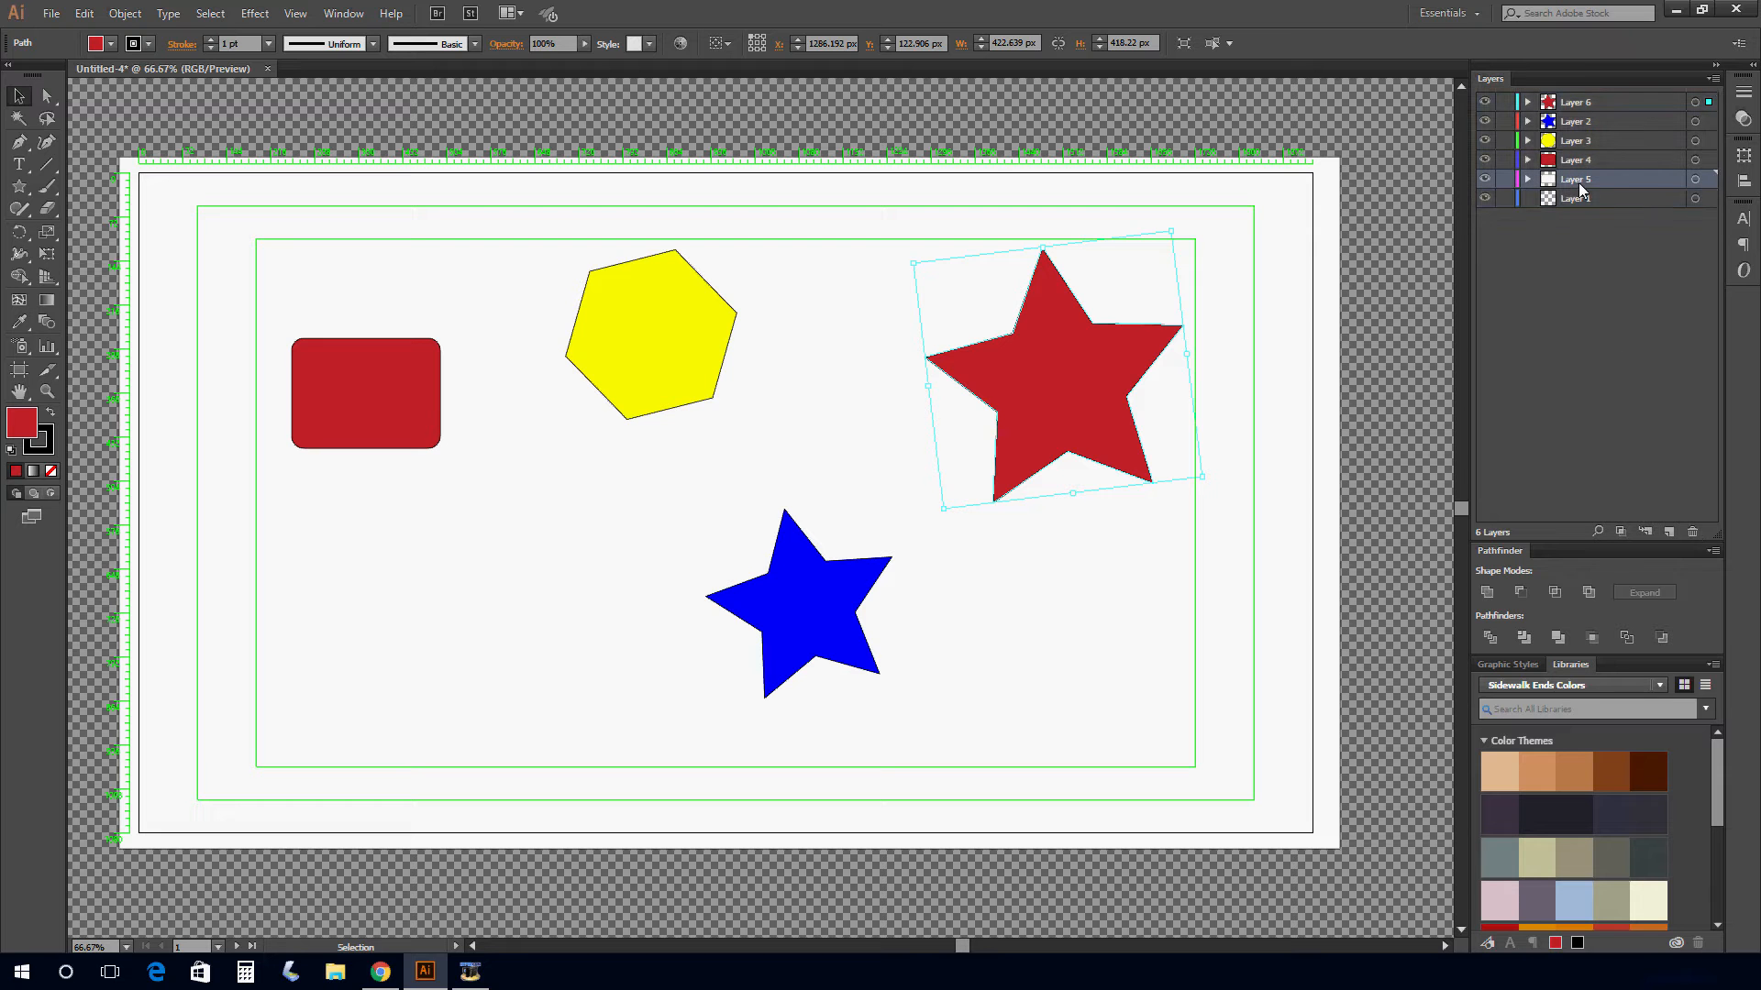
left_click_drag(1582, 180, 1692, 532)
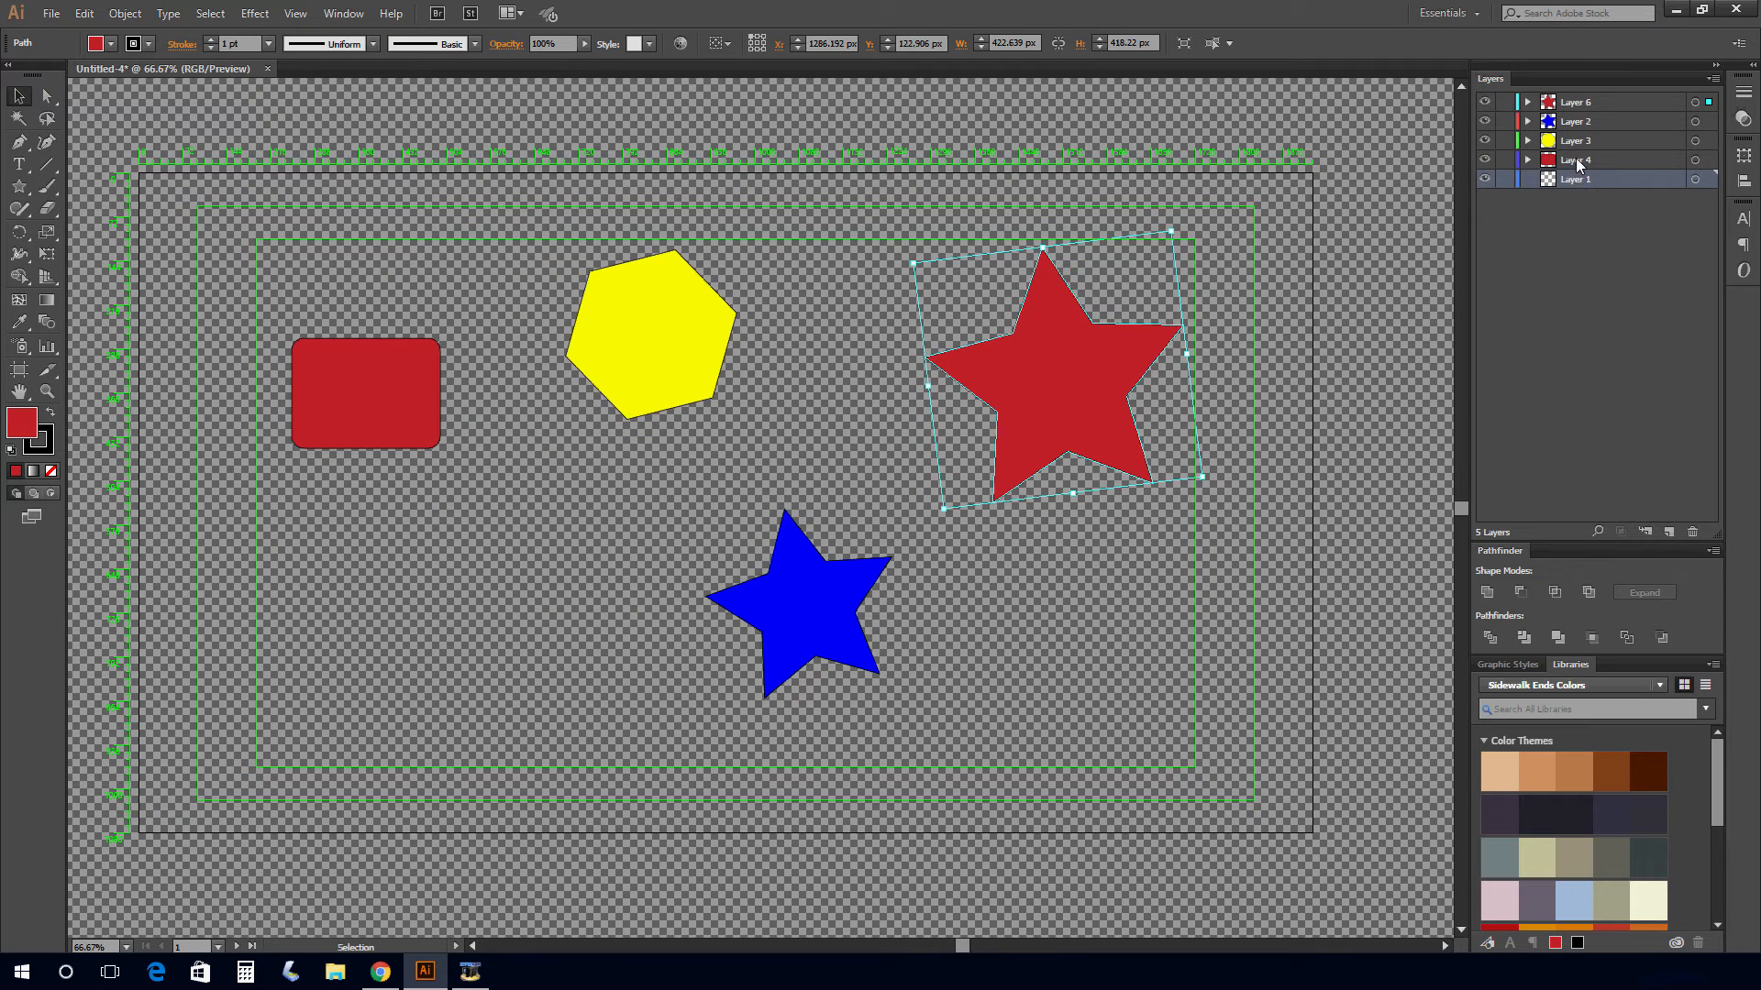
left_click_drag(1669, 456, 1692, 532)
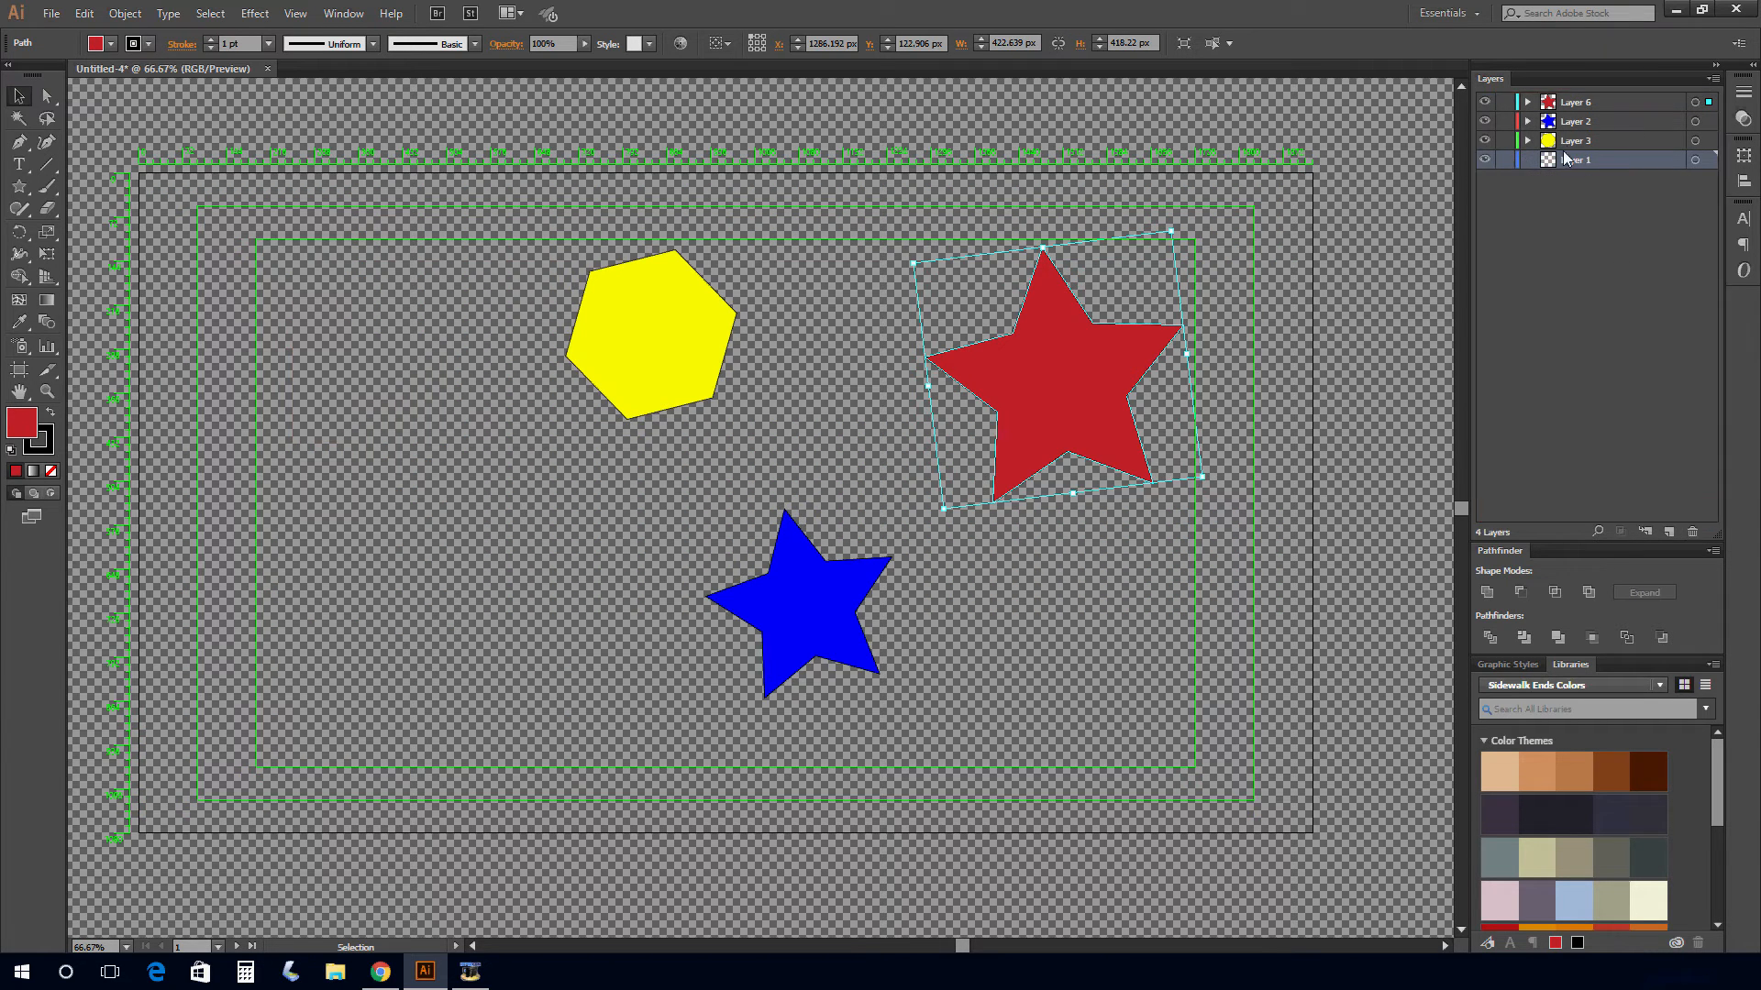
left_click_drag(1569, 144, 1693, 532)
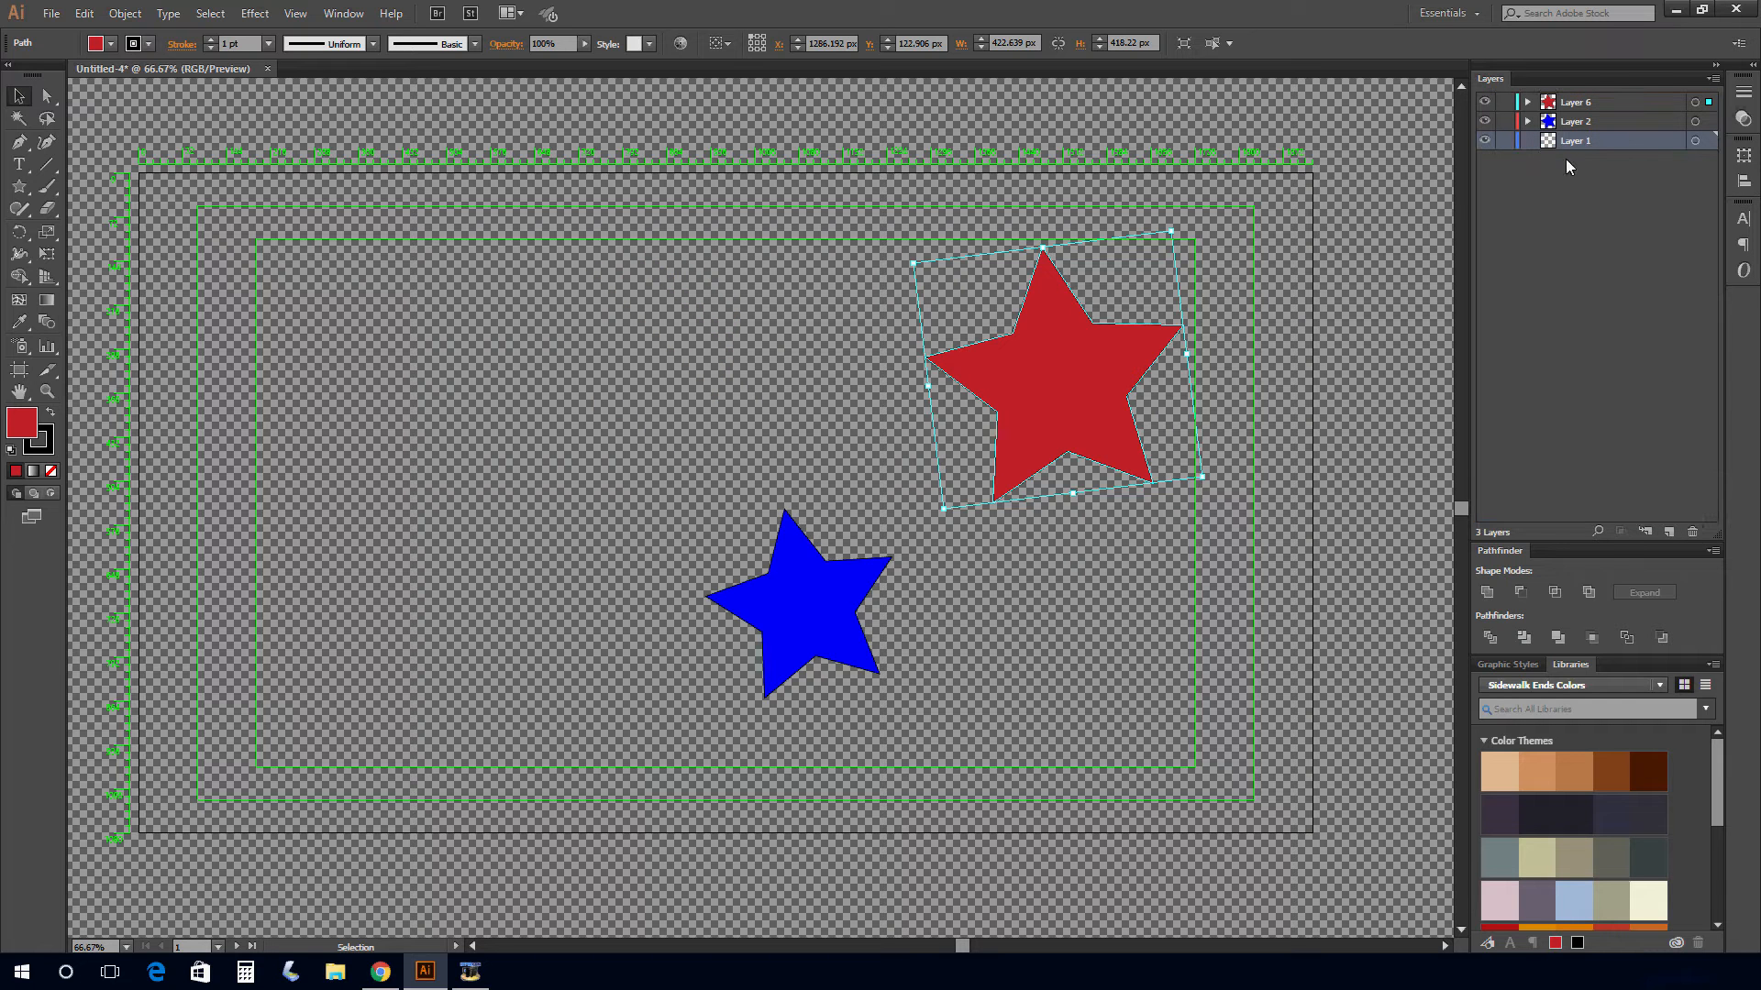
left_click(1570, 123)
double_click(1569, 124)
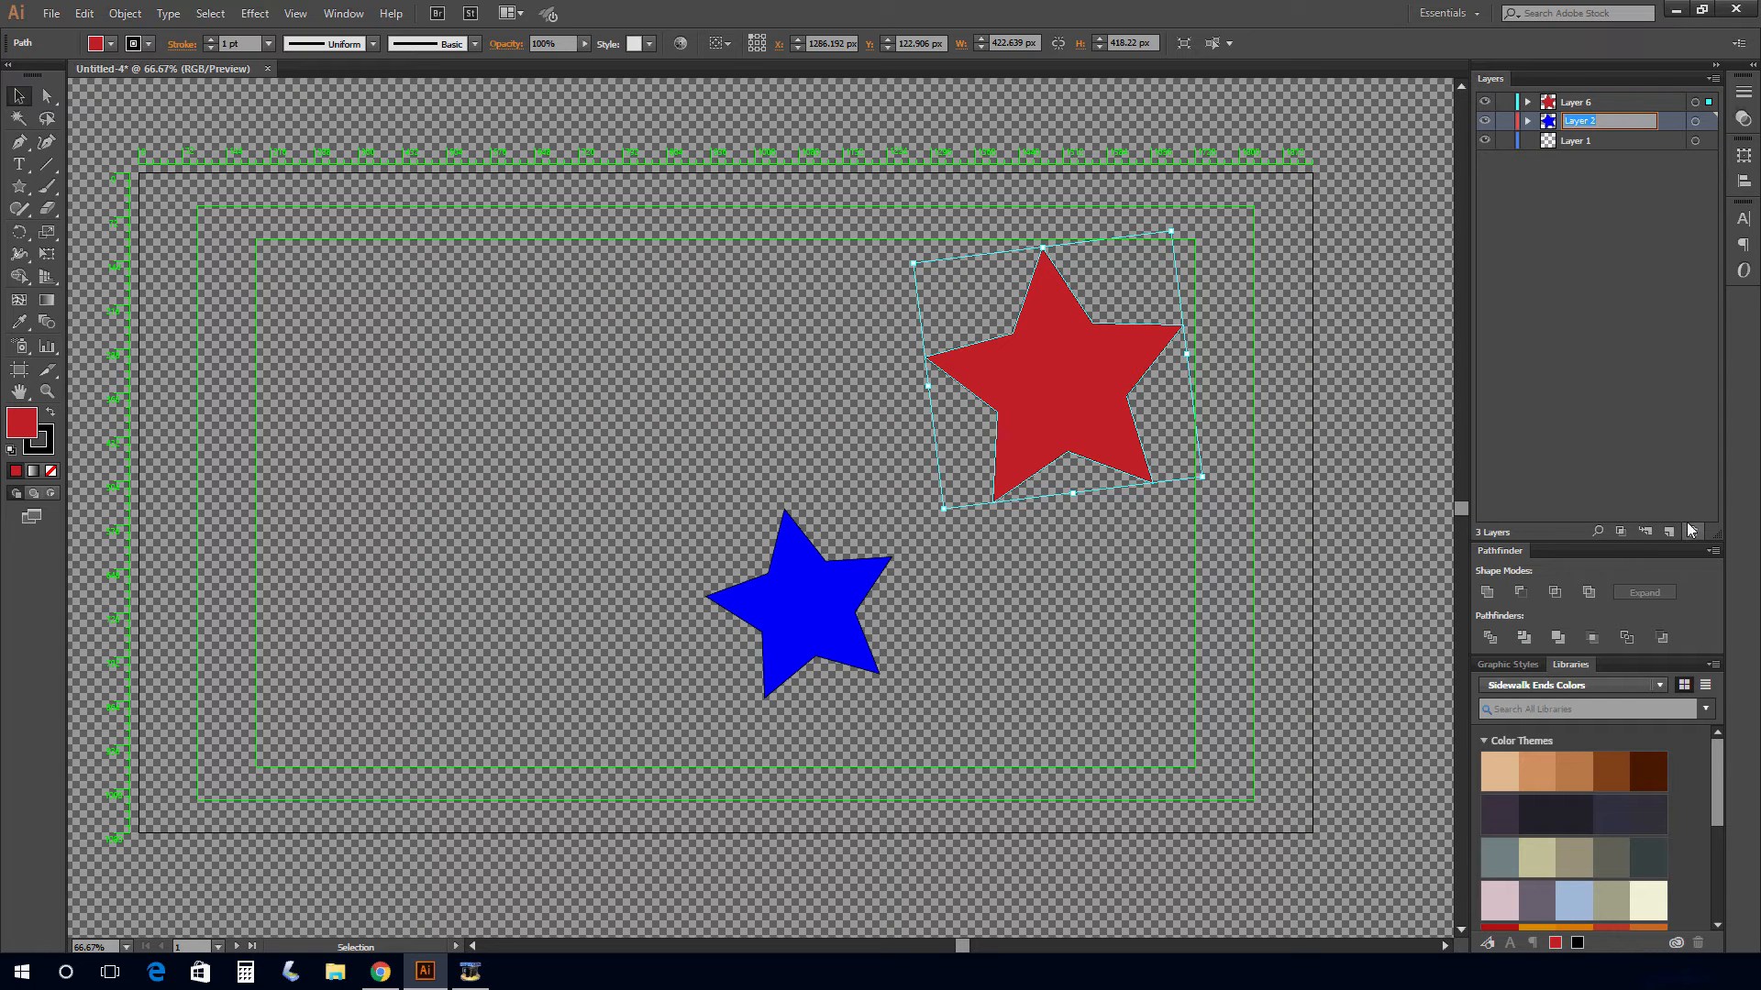
left_click_drag(1574, 105, 1687, 535)
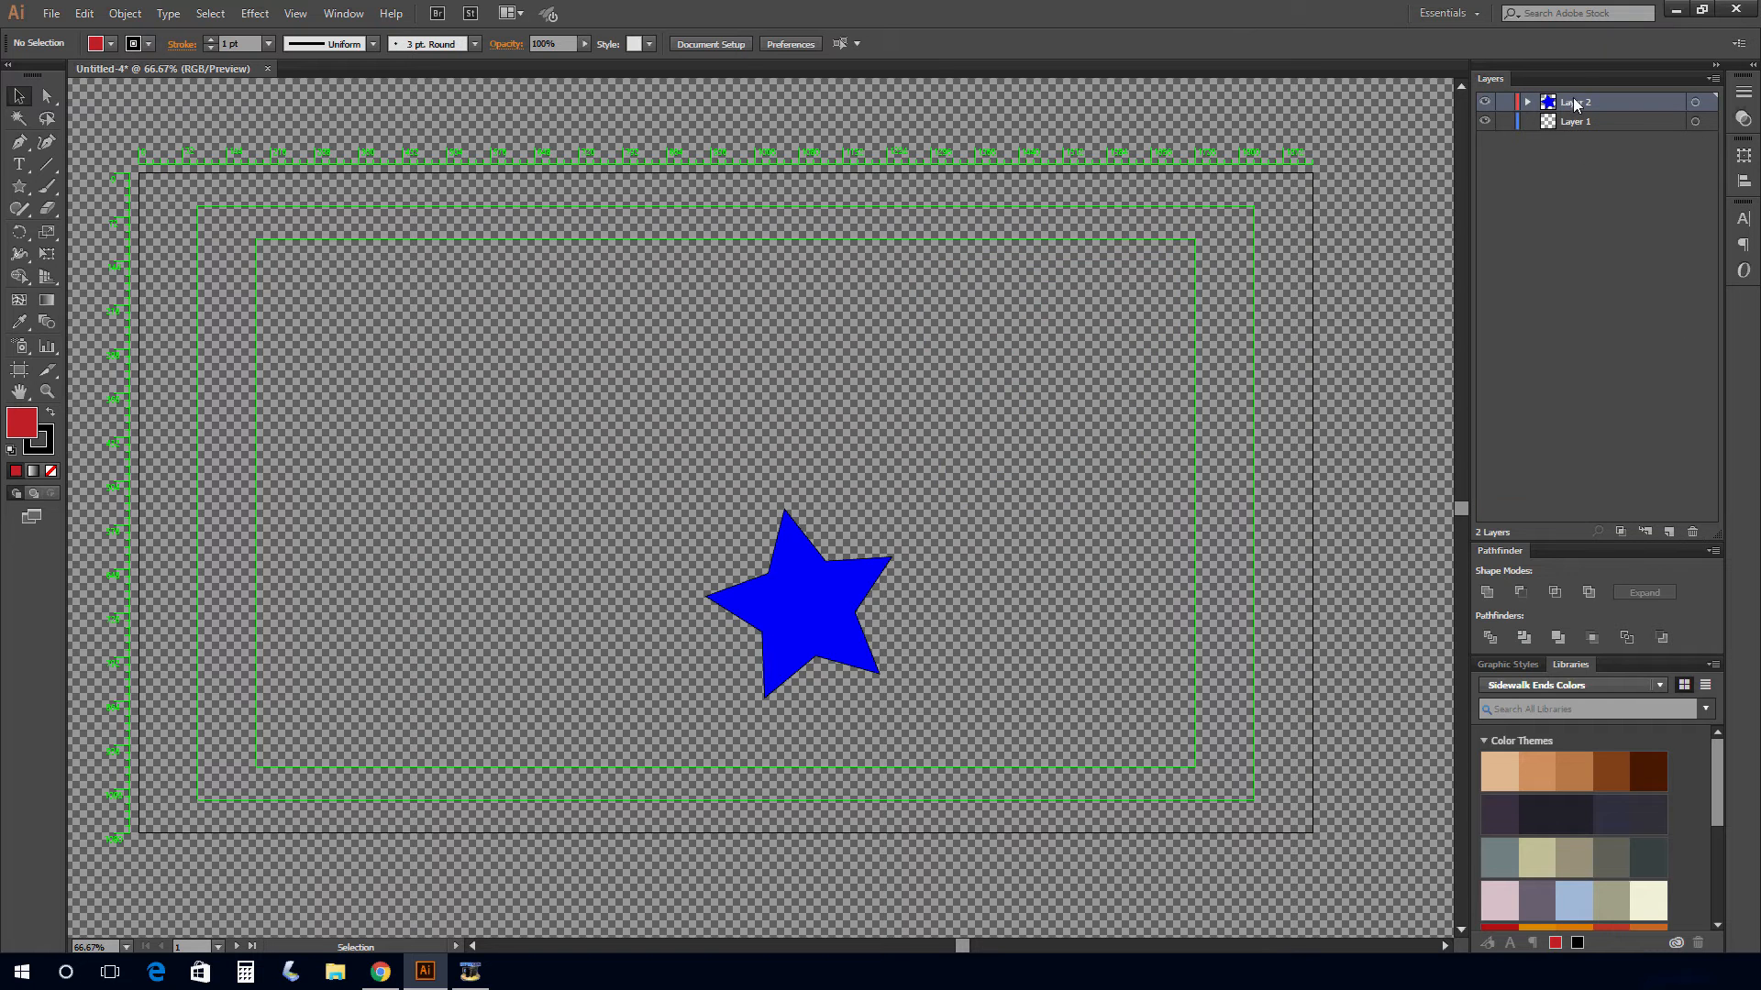
left_click_drag(1600, 157, 1691, 533)
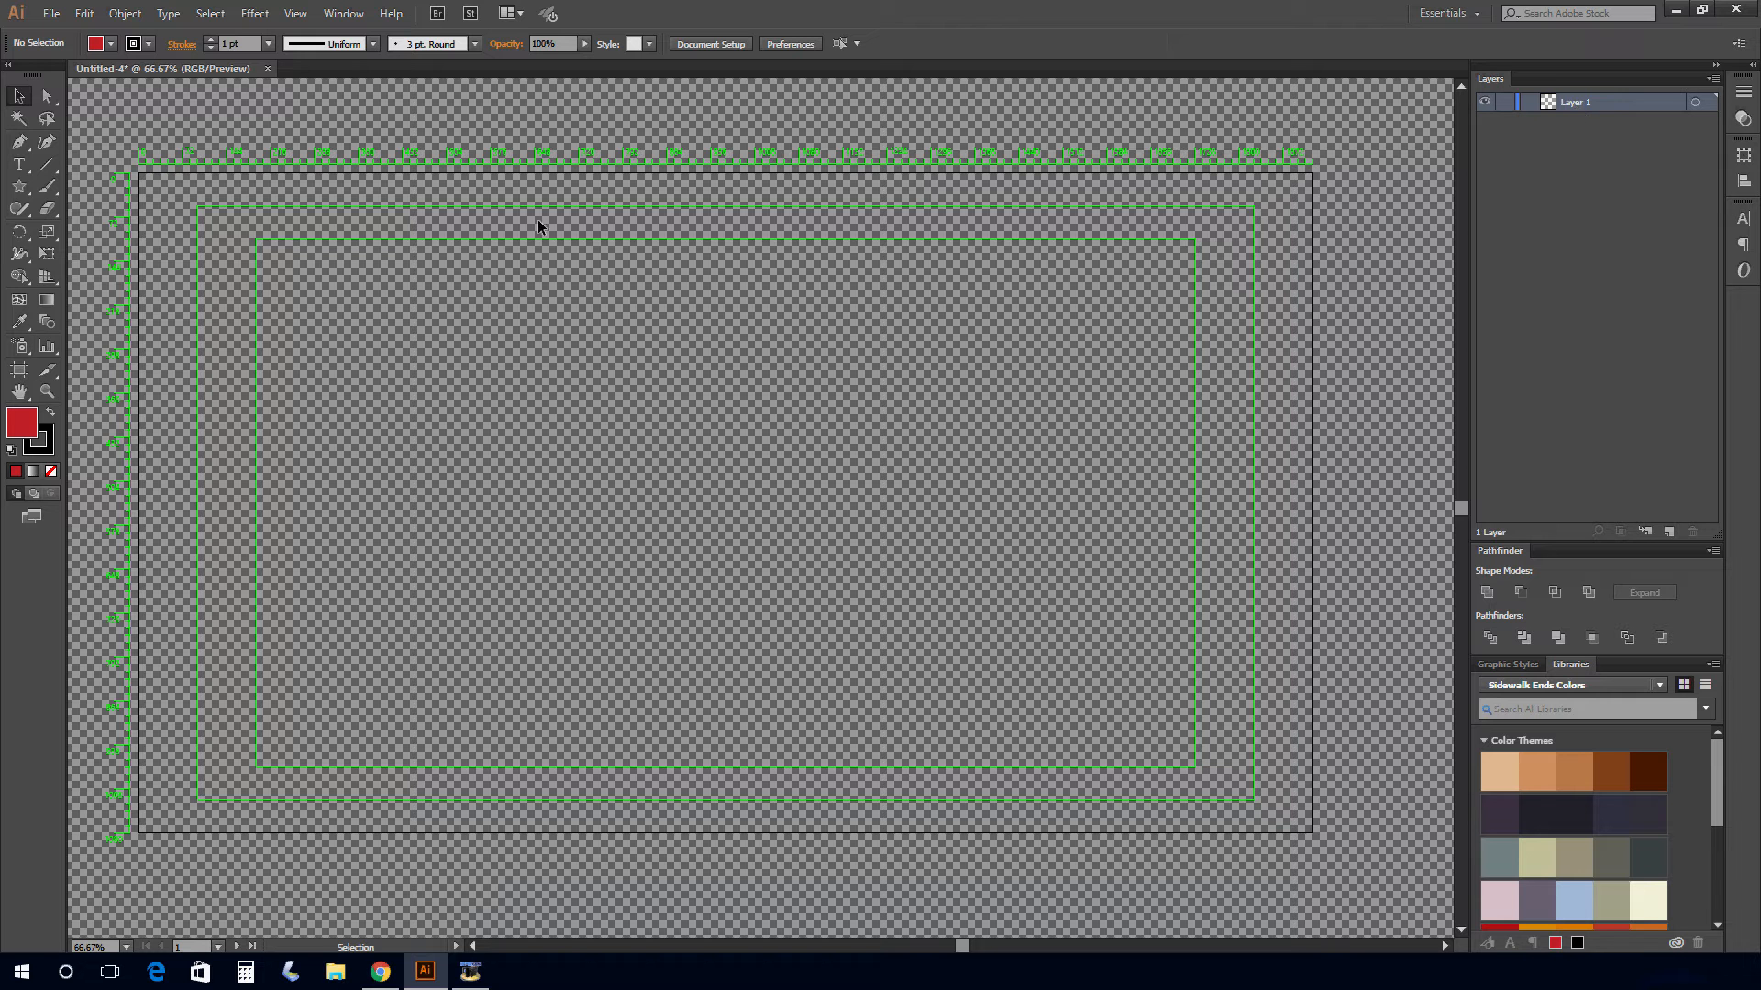
Paste the copied night-sky illustration into Layer 1 and deselect it.
key("ctrl+v")
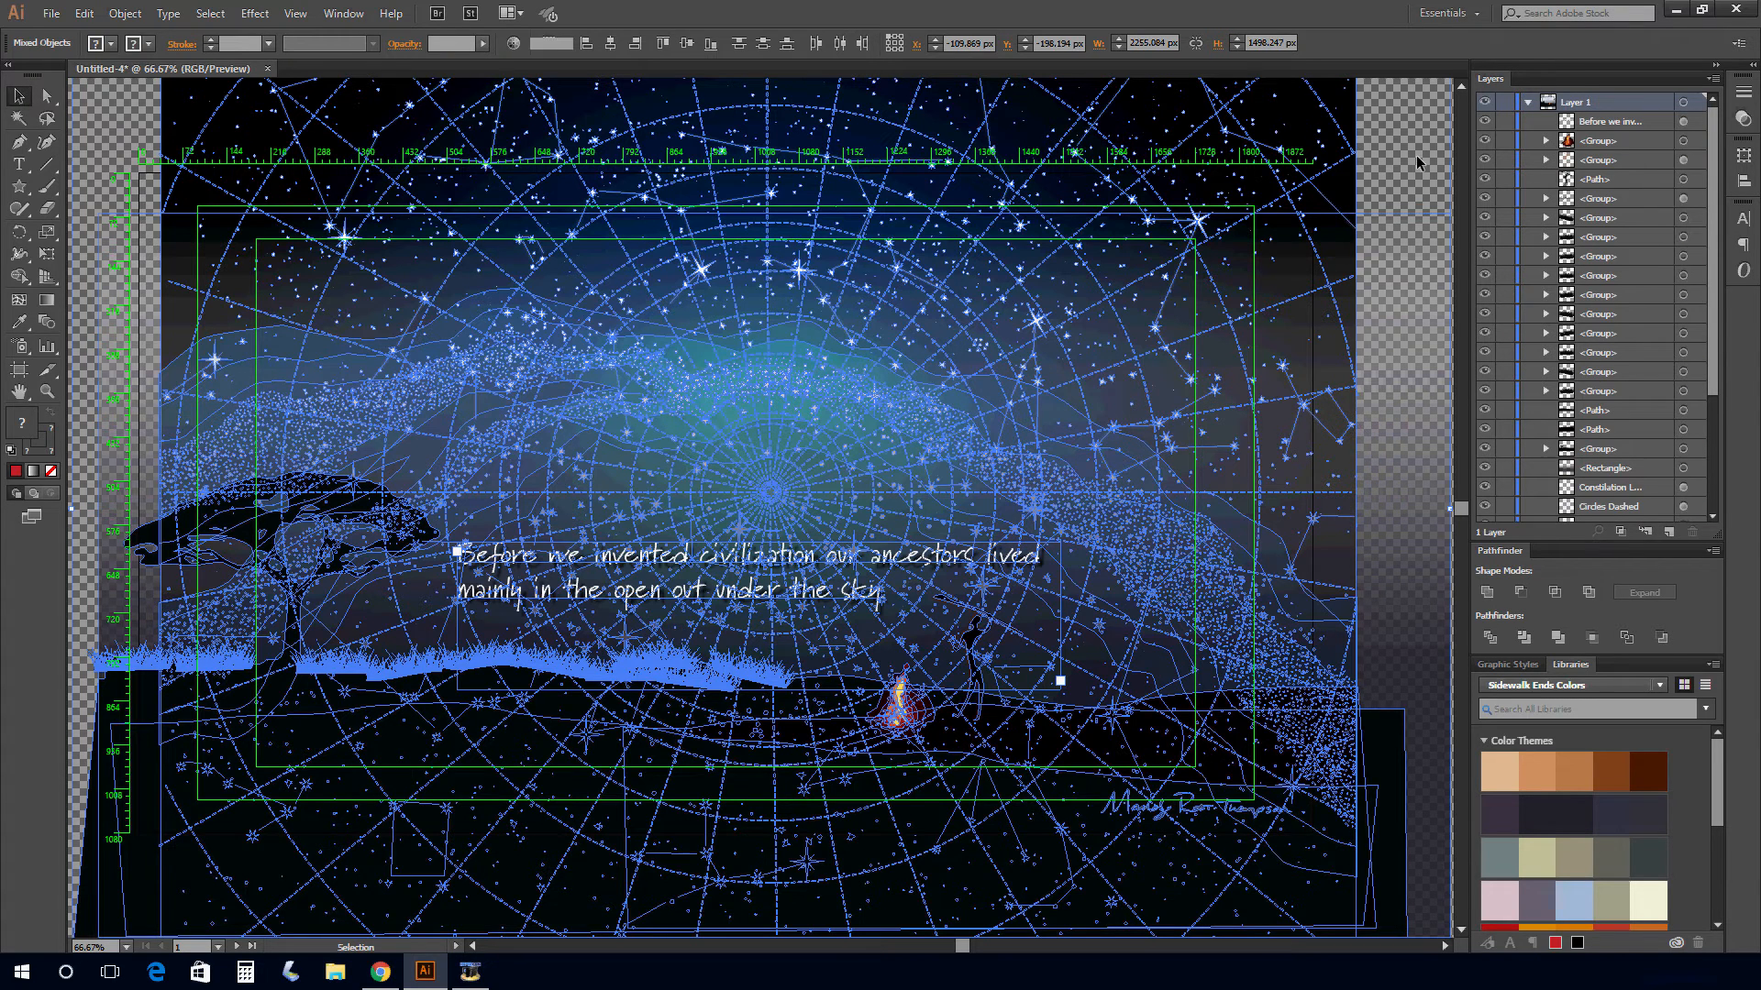
left_click(1414, 174)
left_click(47, 390)
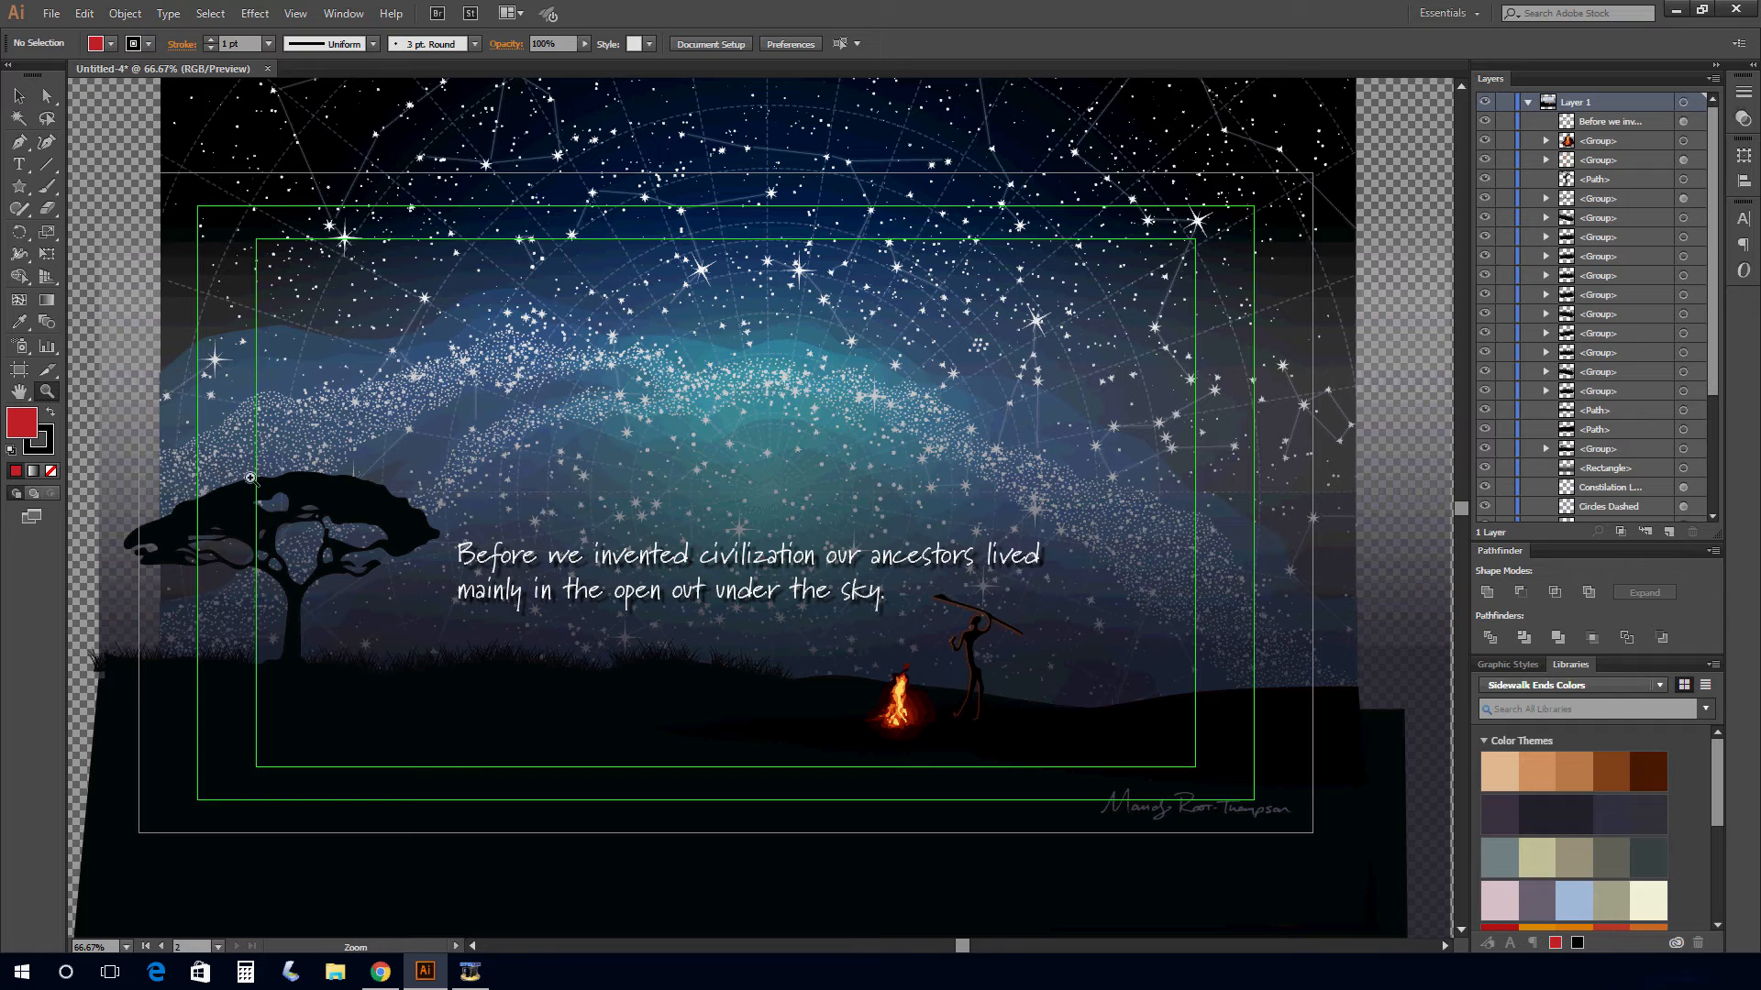
left_click(849, 604, "alt")
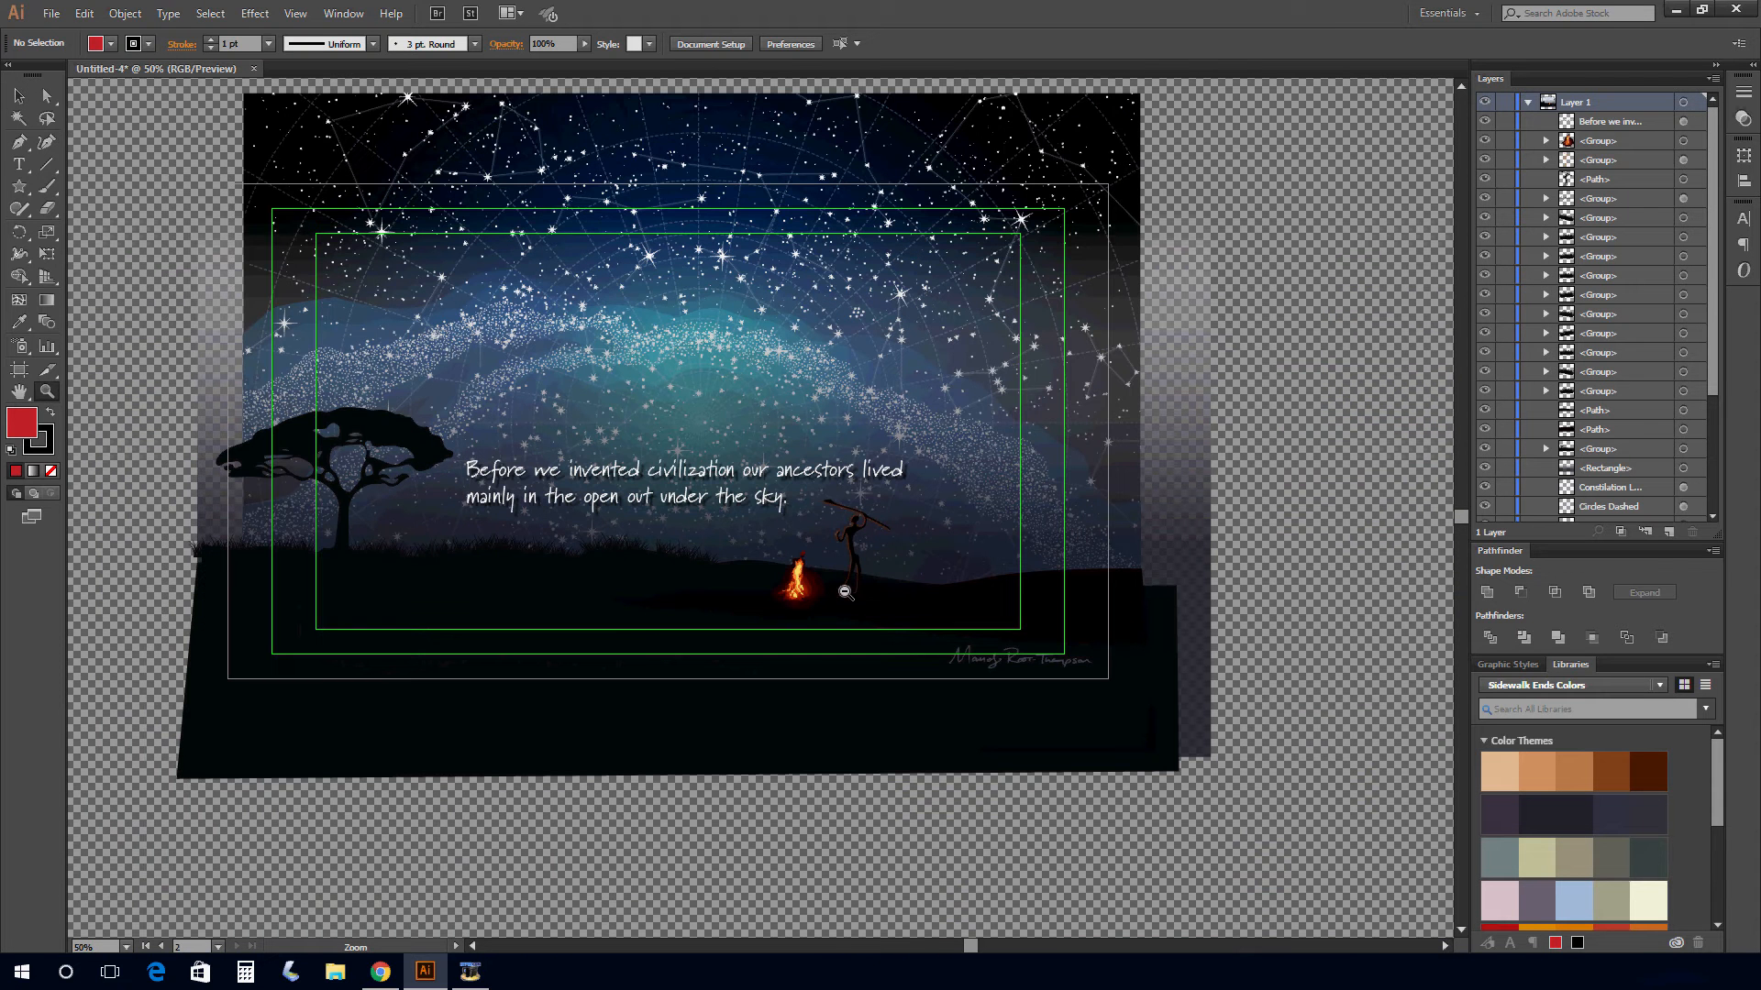
left_click(18, 95)
Release the objects of the night-sky artwork in Layer 1 to separate layers in sequence.
left_click(1527, 102)
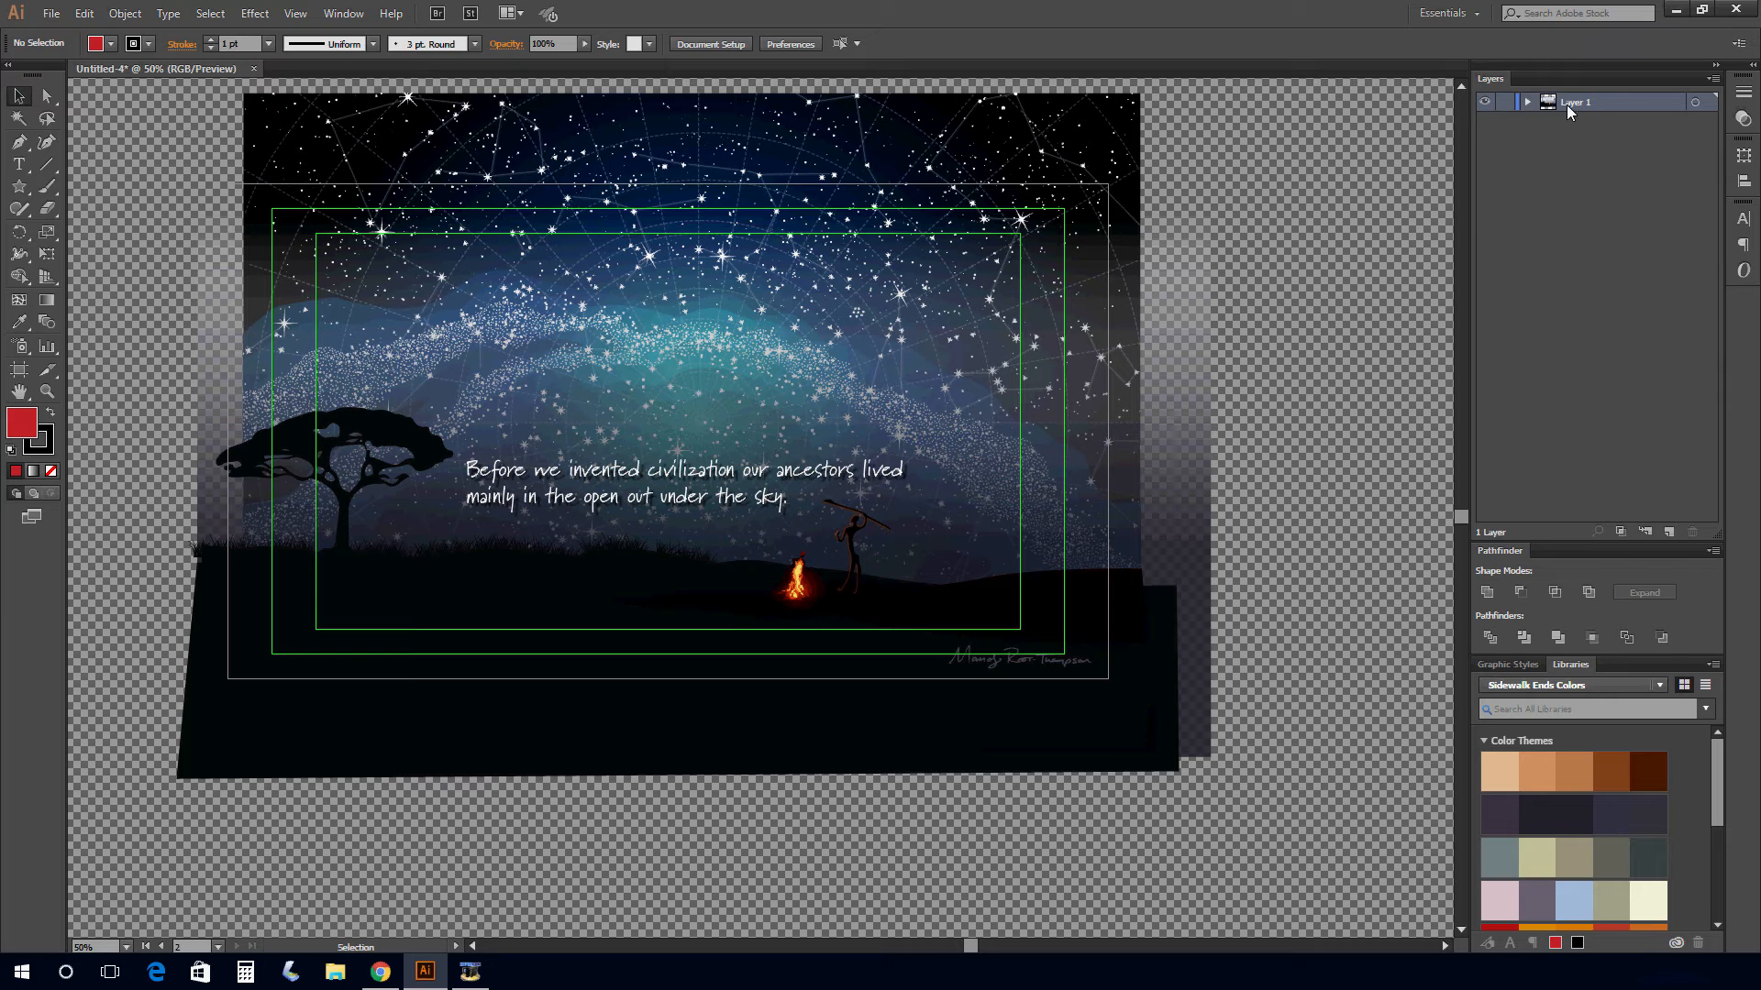
left_click(1712, 79)
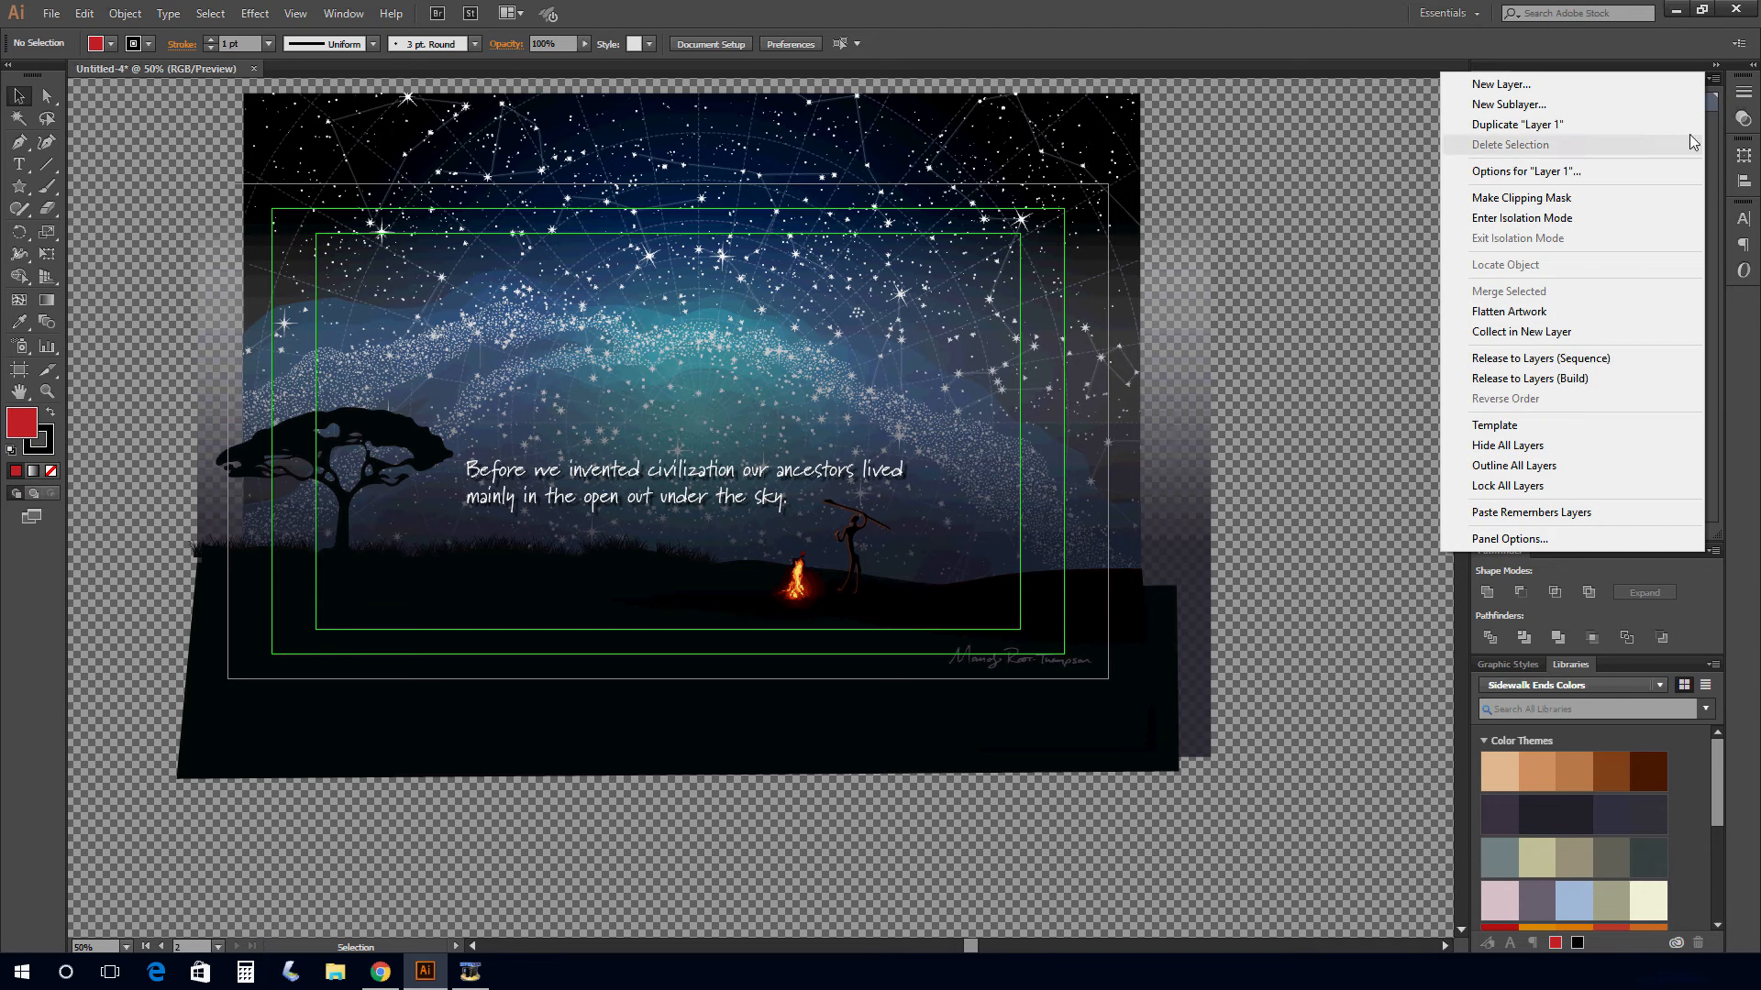
left_click(1597, 360)
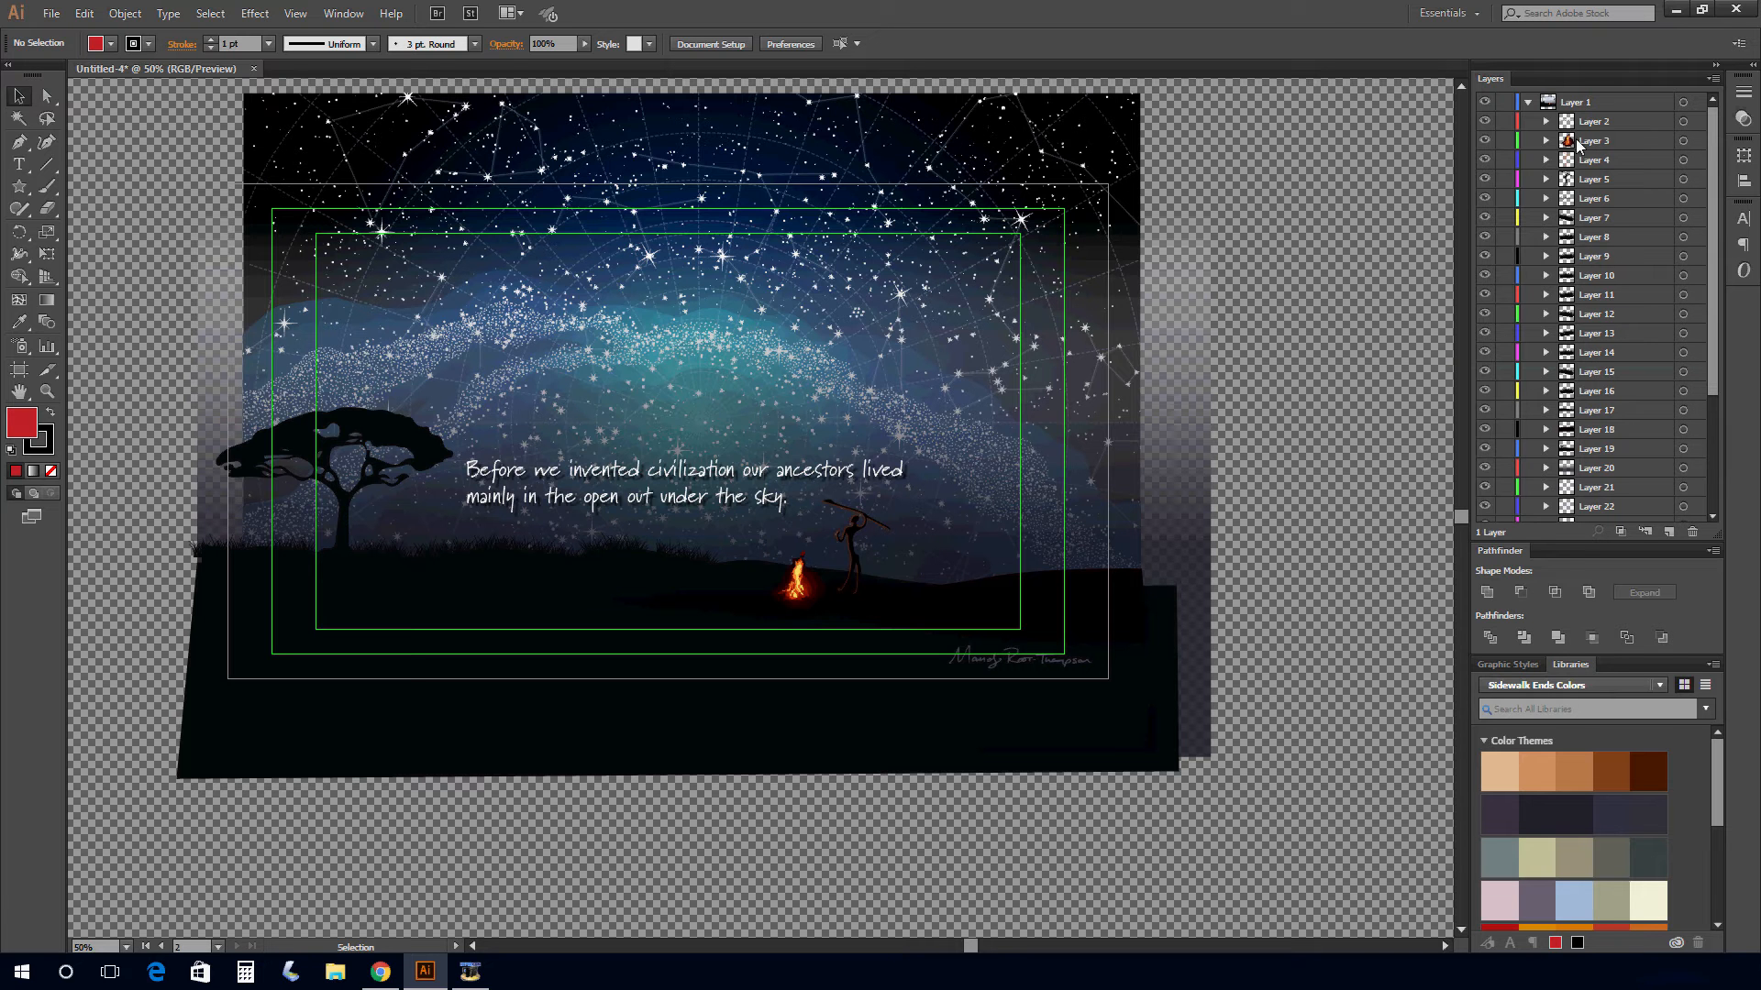
Move Layers 2 through 31 out of Layer 1 to the top level, then delete the emptied Layer 1.
scroll(1640, 417, "down", 3)
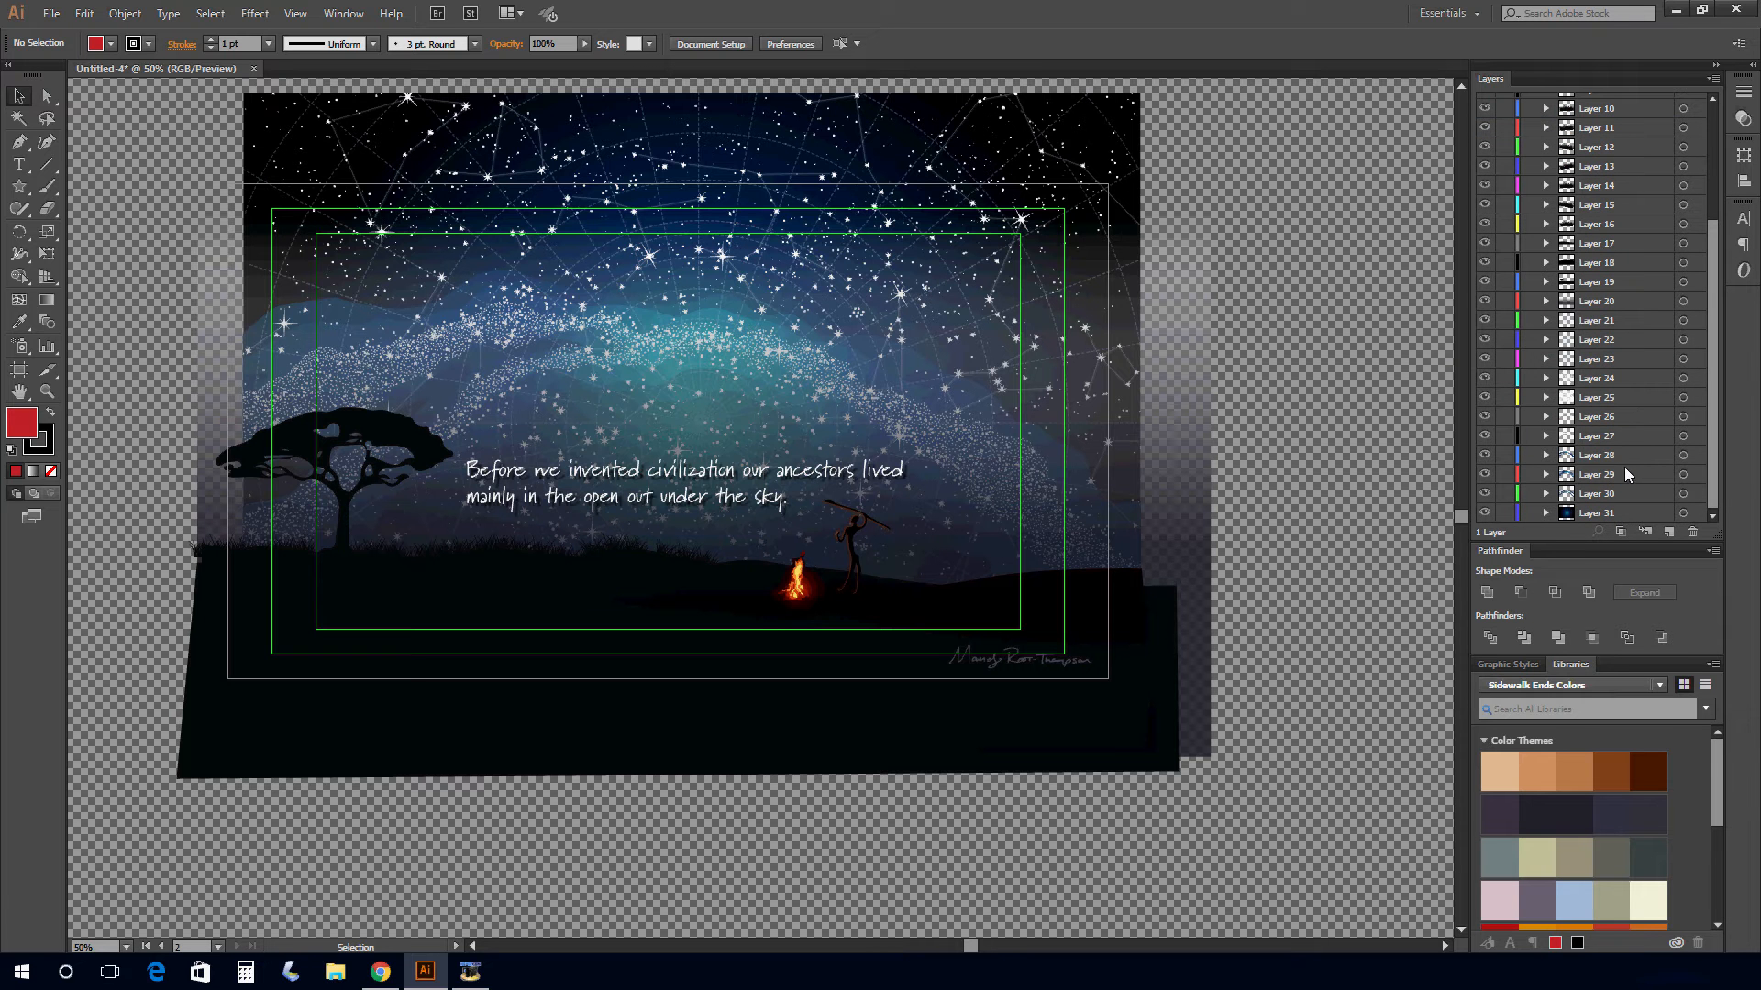
left_click(1607, 509, "shift")
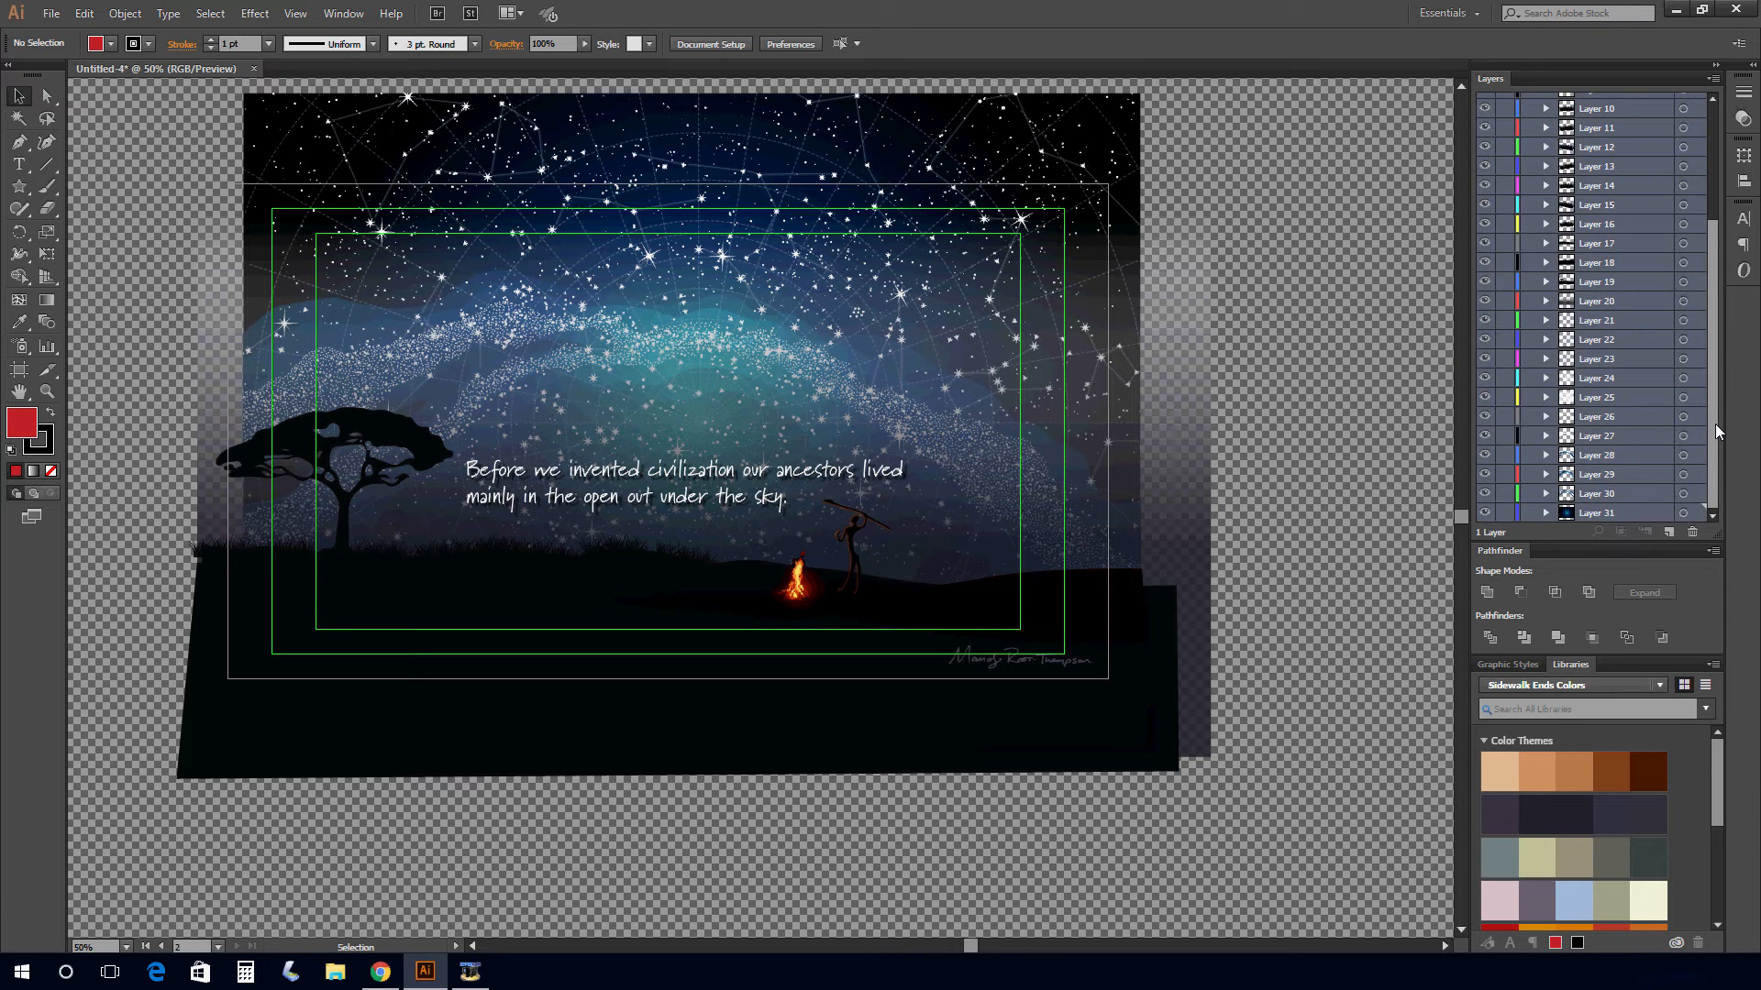
left_click_drag(1715, 425, 1713, 307)
left_click_drag(1597, 123, 1599, 96)
scroll(1654, 376, "down", 3)
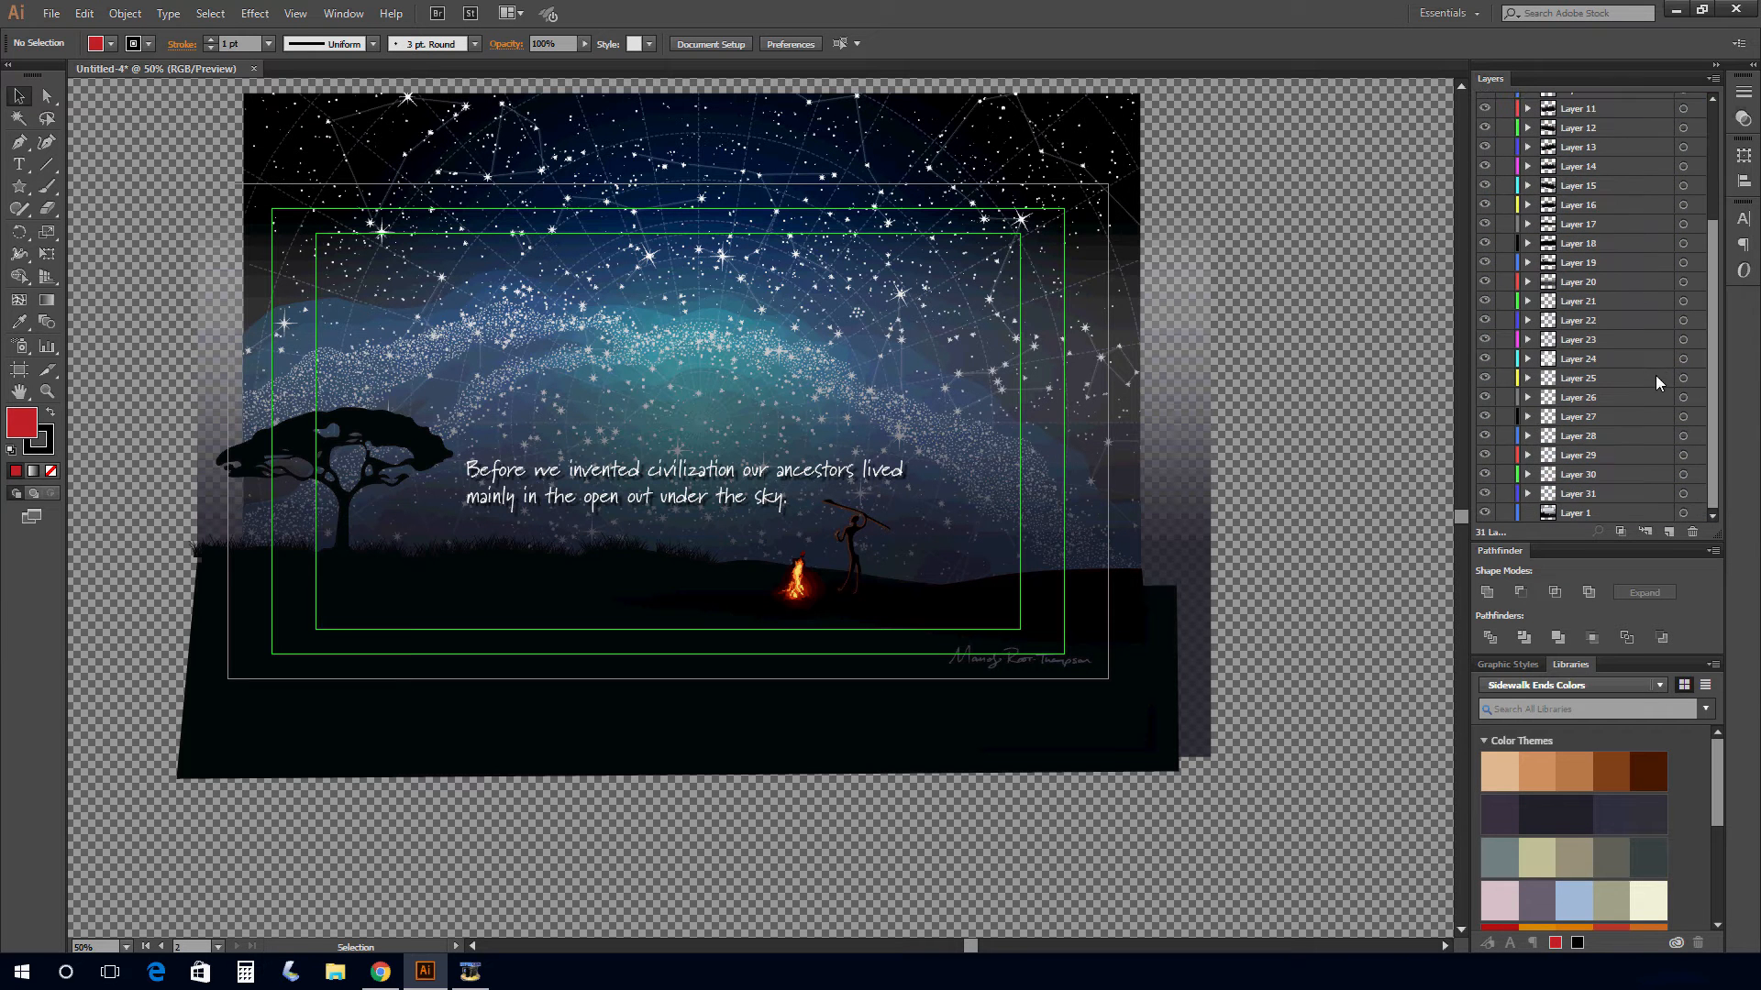
left_click_drag(1577, 514, 1692, 532)
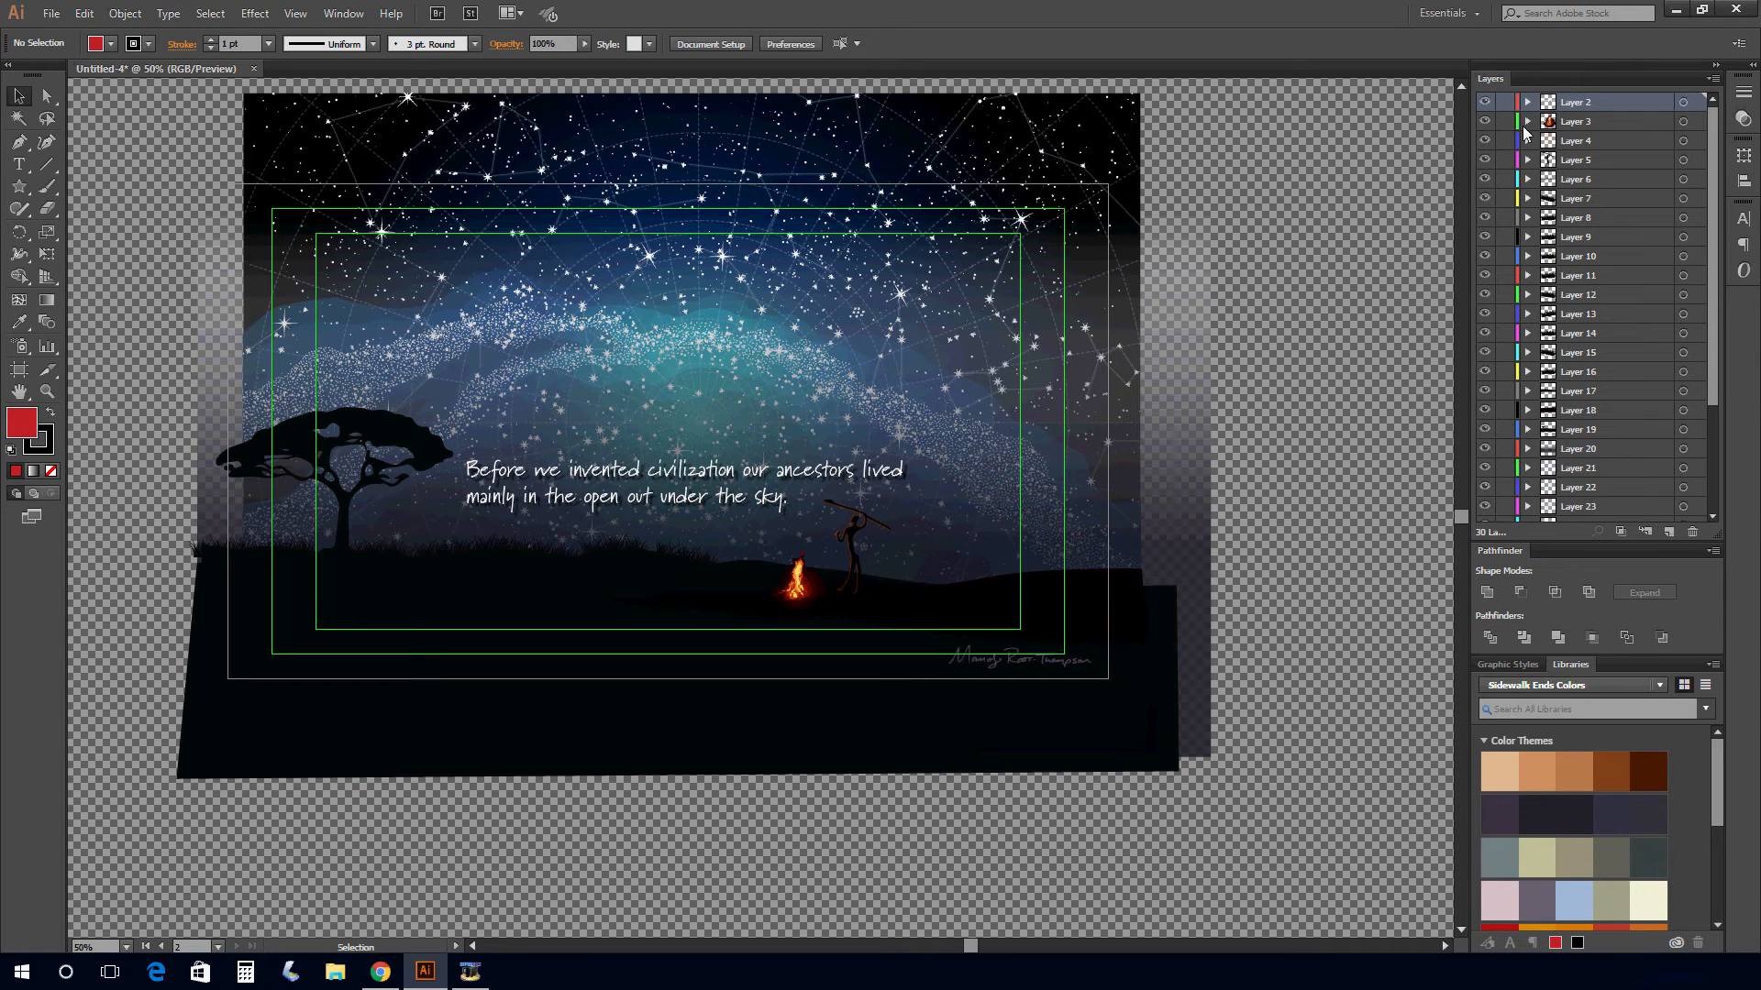
Inspect Layer 3 by toggling its visibility and looking through the paths in its campfire group.
left_click(1487, 123)
left_click(1487, 123)
left_click(1568, 127)
left_click(1528, 121)
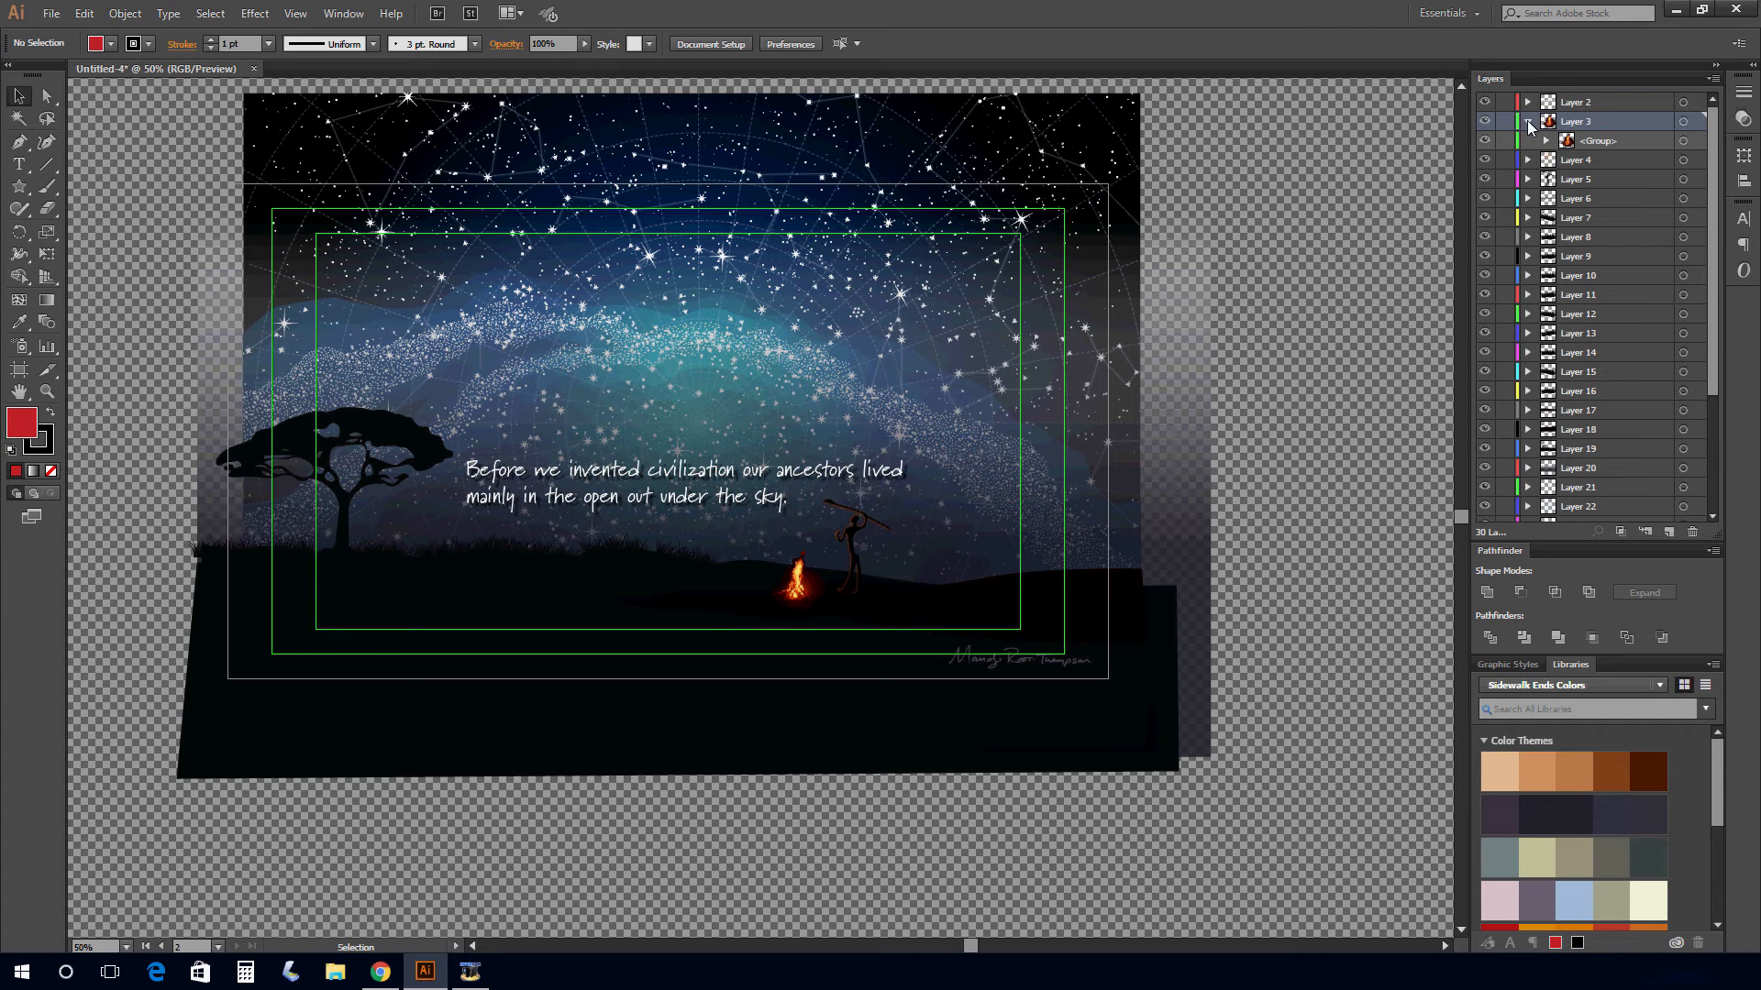
left_click(1547, 141)
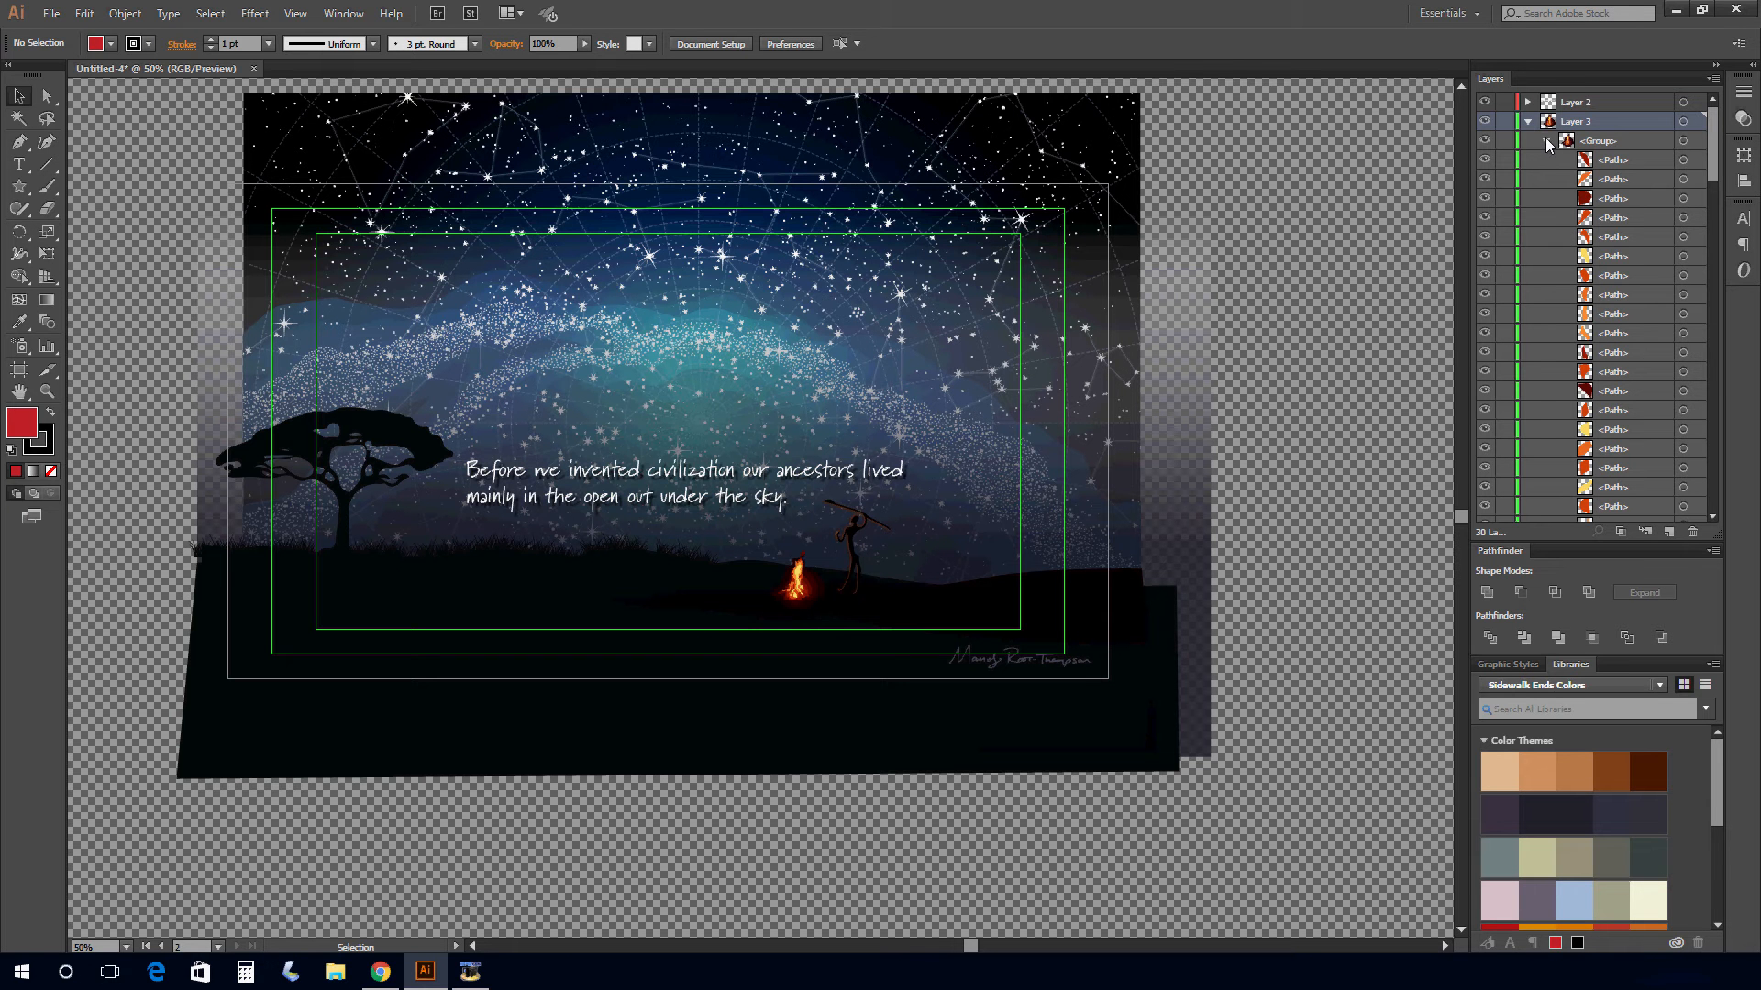
left_click(1547, 142)
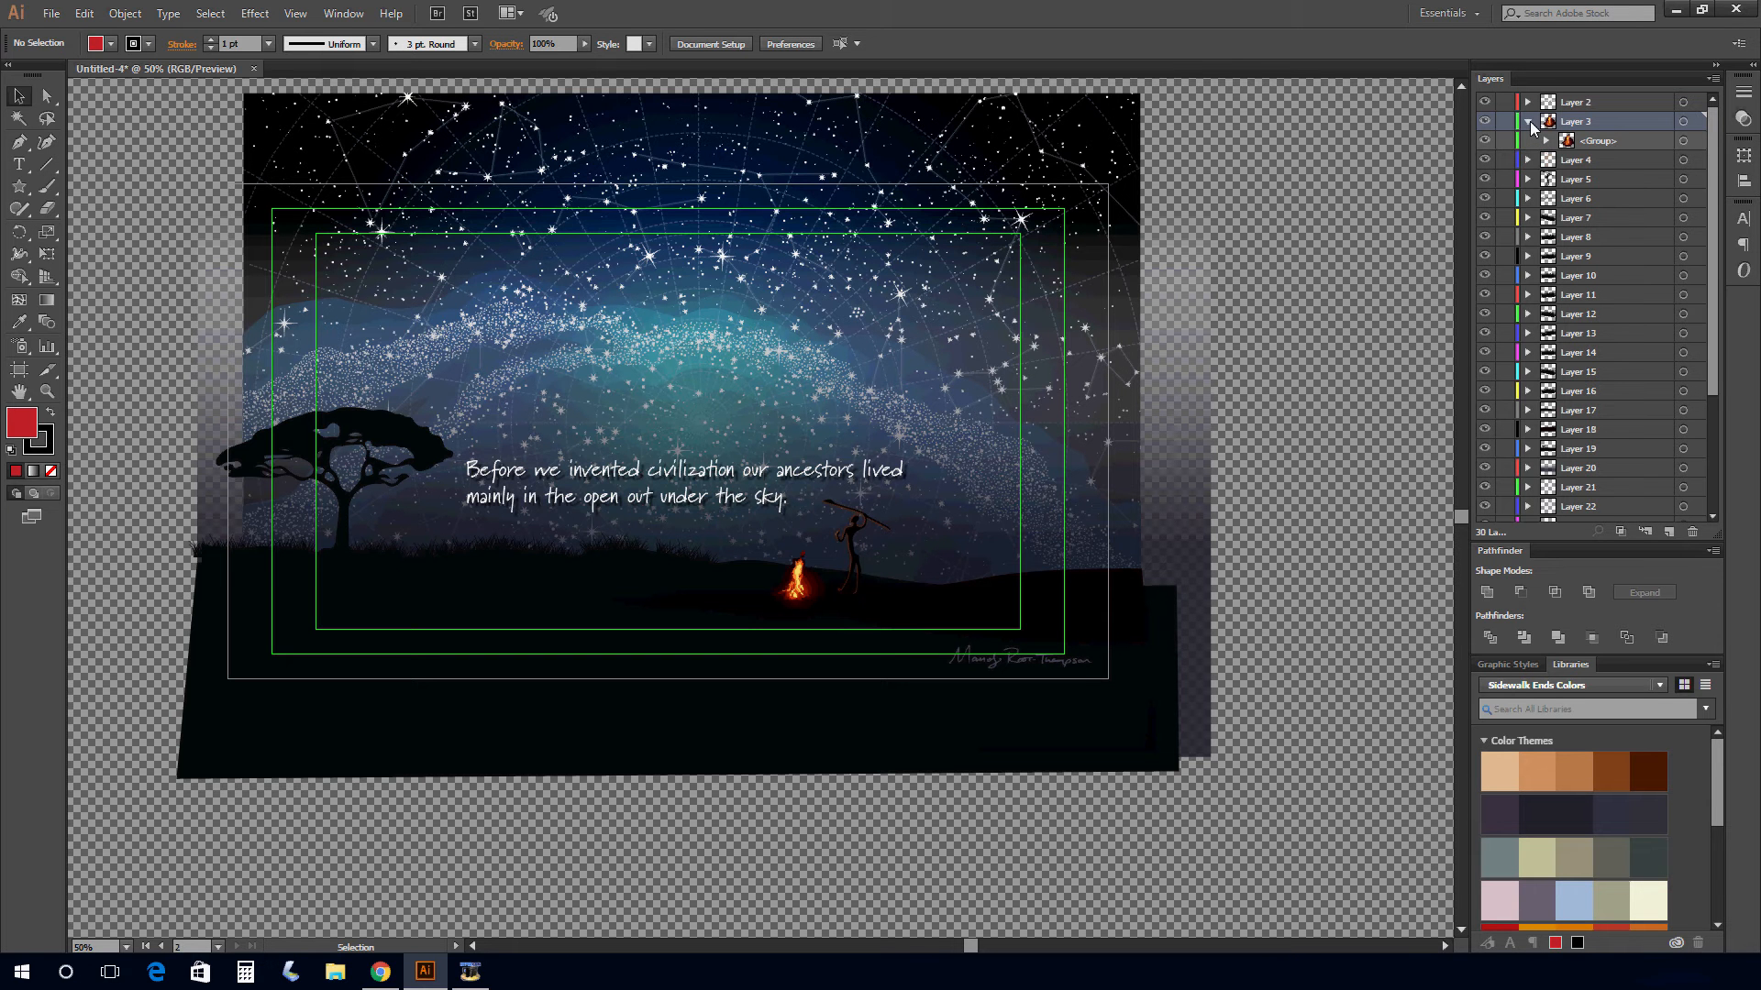
left_click(1527, 121)
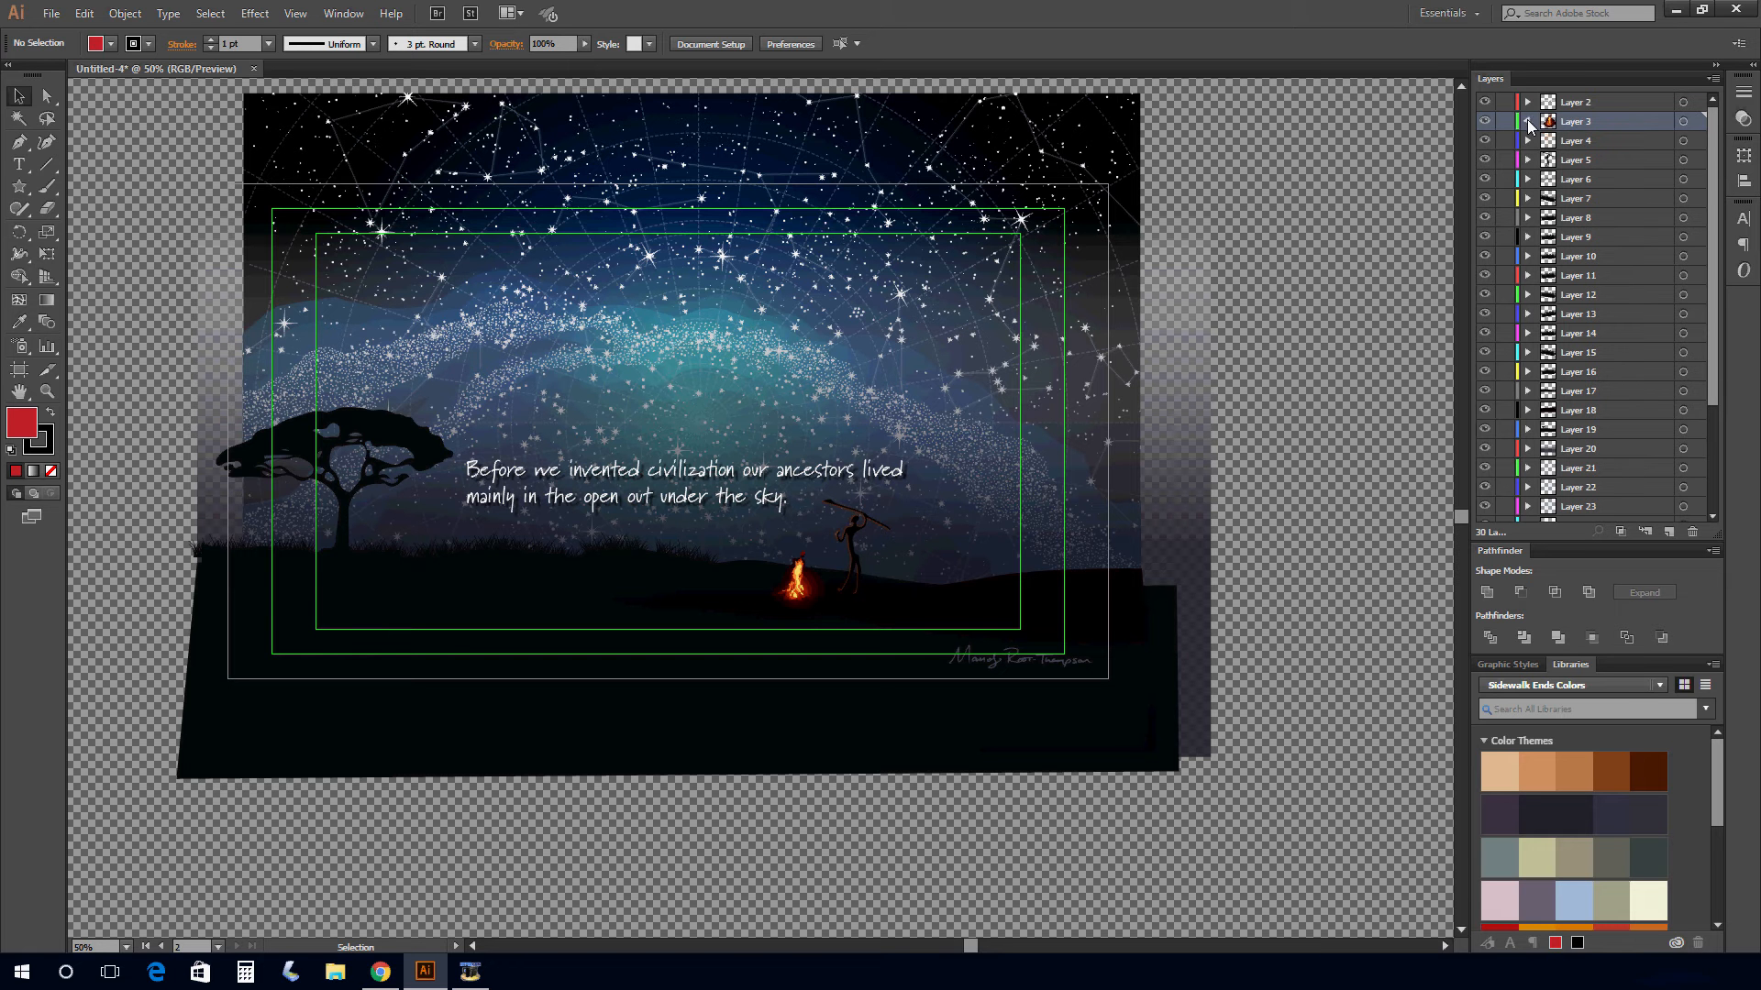
Release the campfire group inside Layer 3 to separate layers in sequence.
left_click(1528, 122)
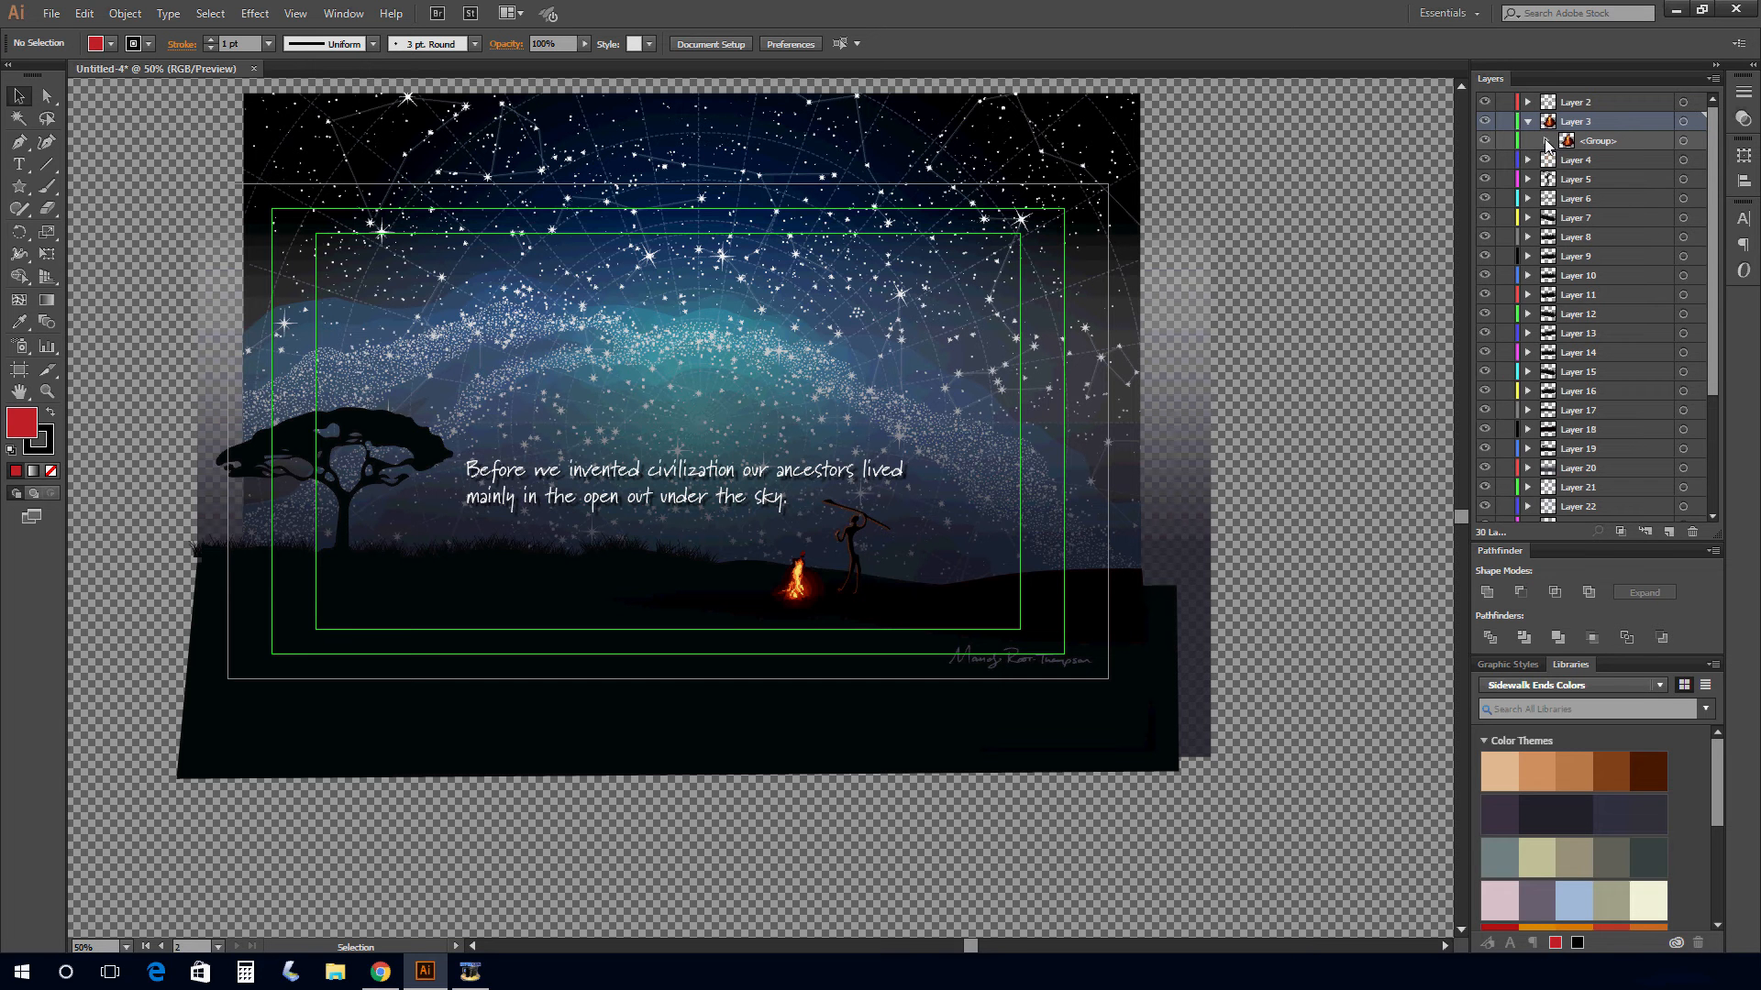
left_click(1546, 141)
left_click(1594, 142)
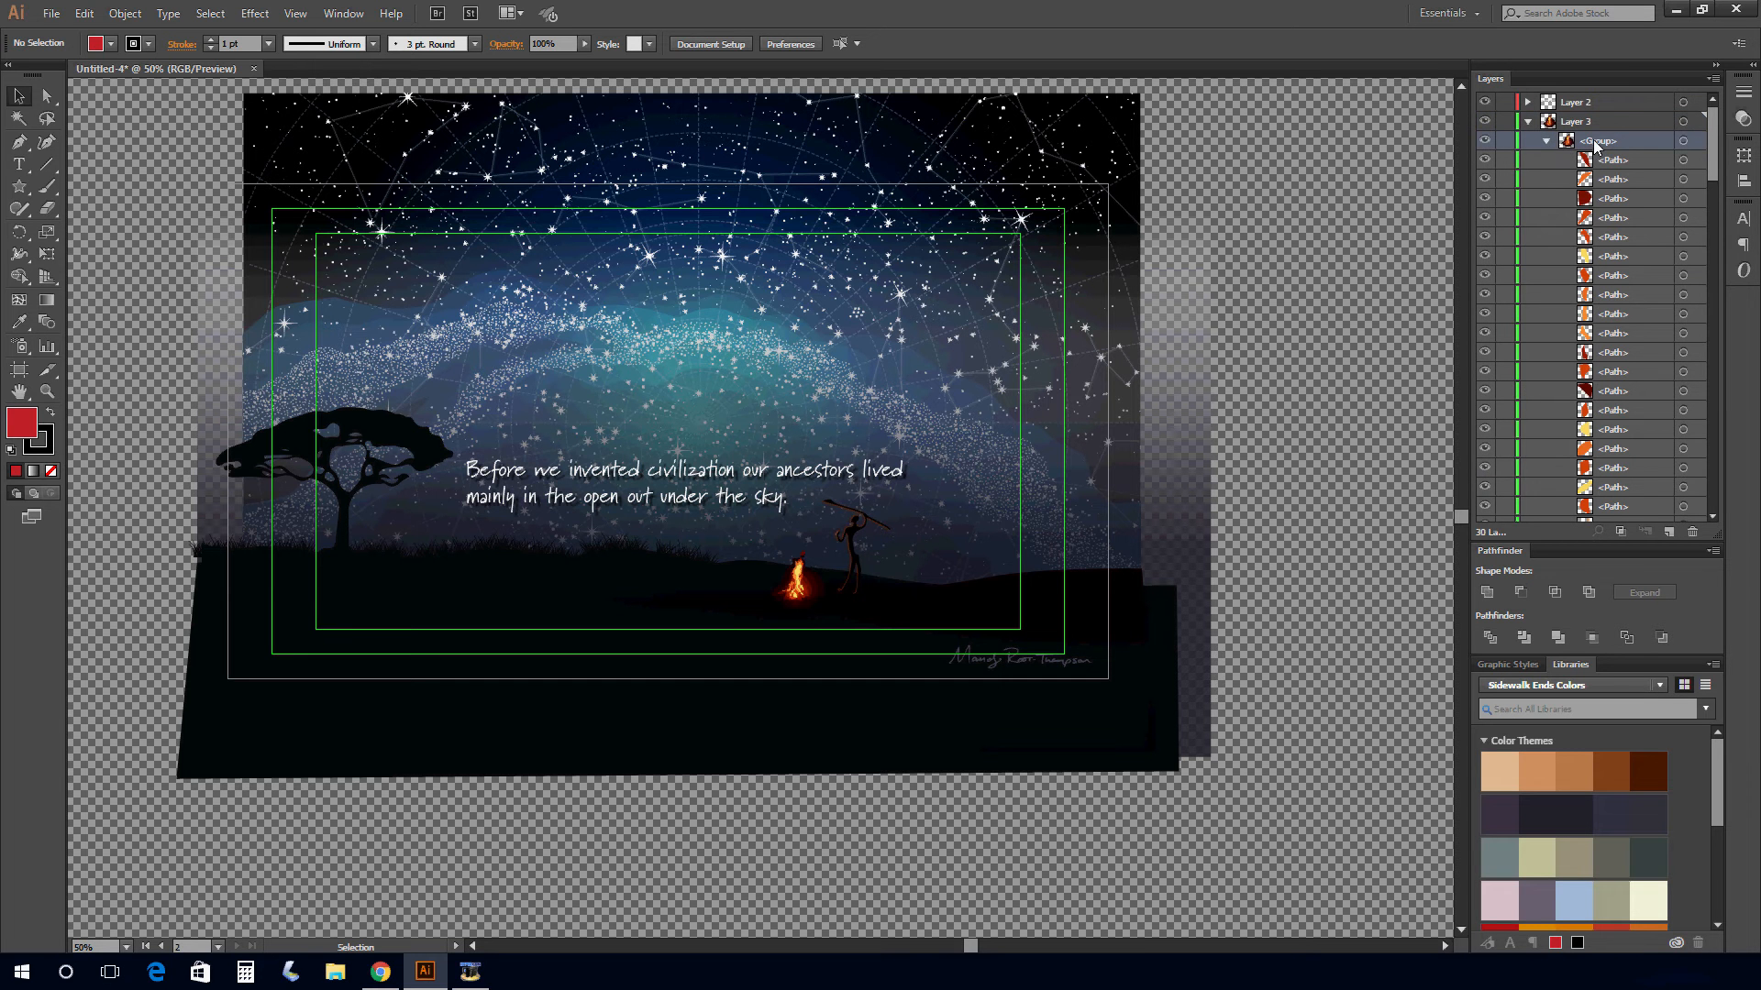
left_click(1712, 79)
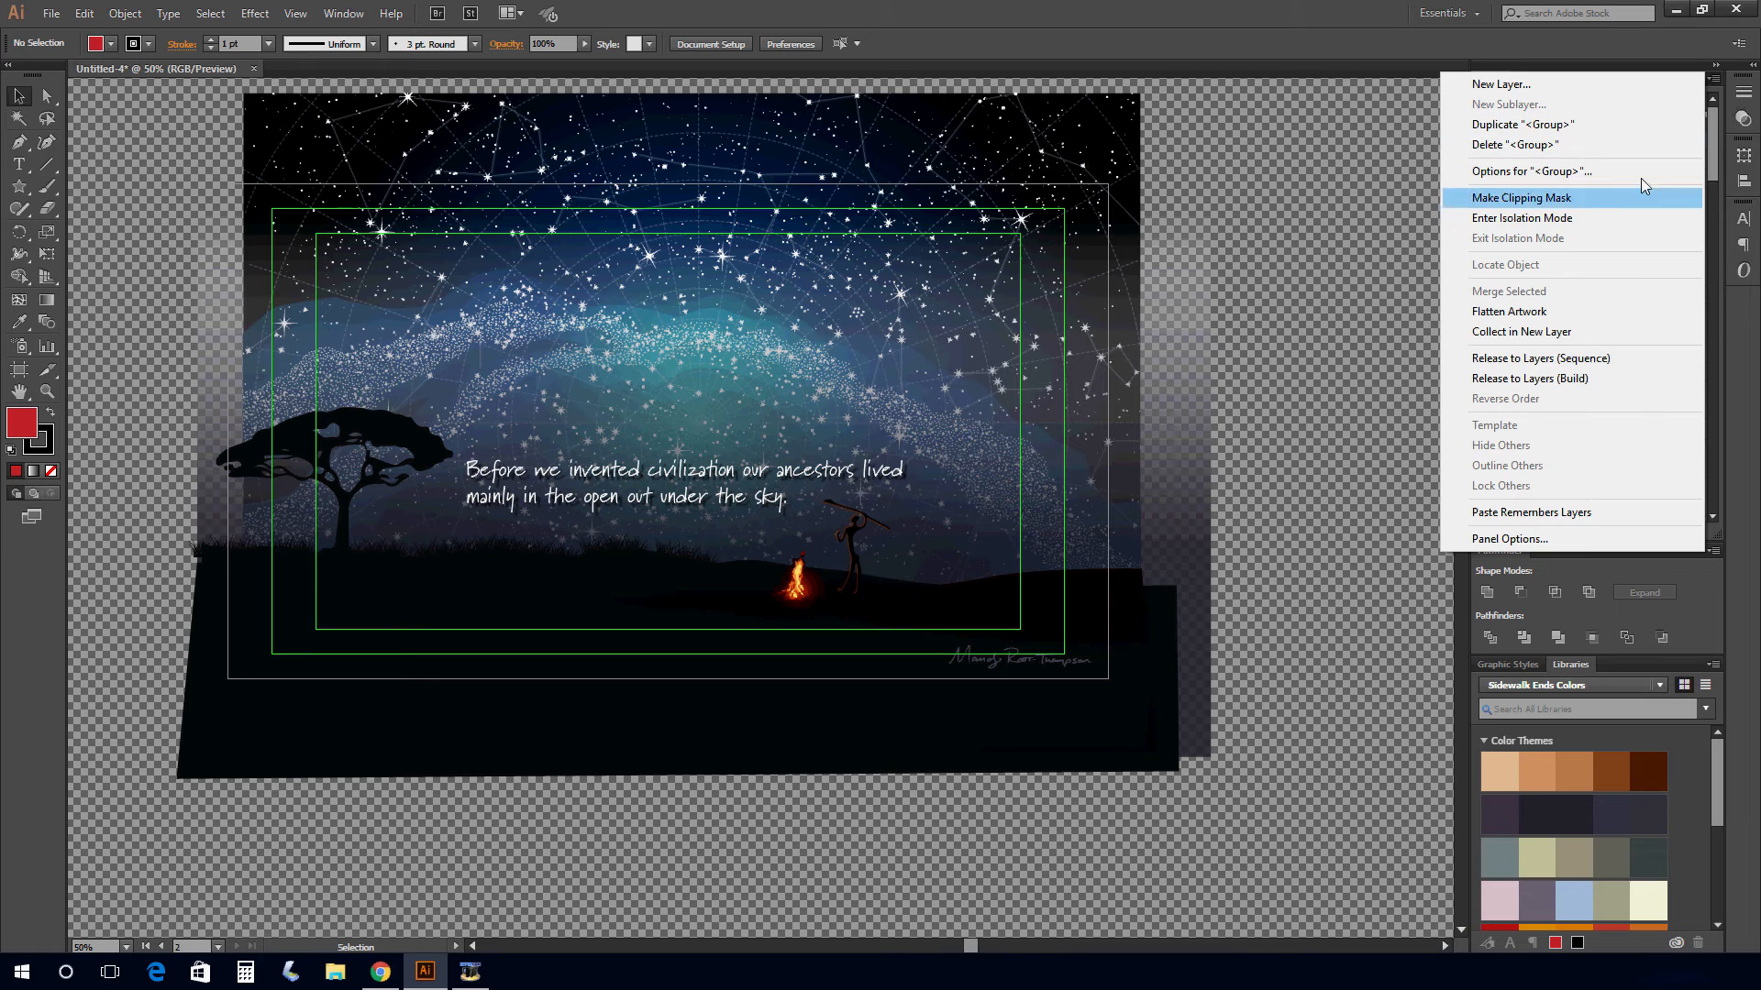
left_click(1603, 358)
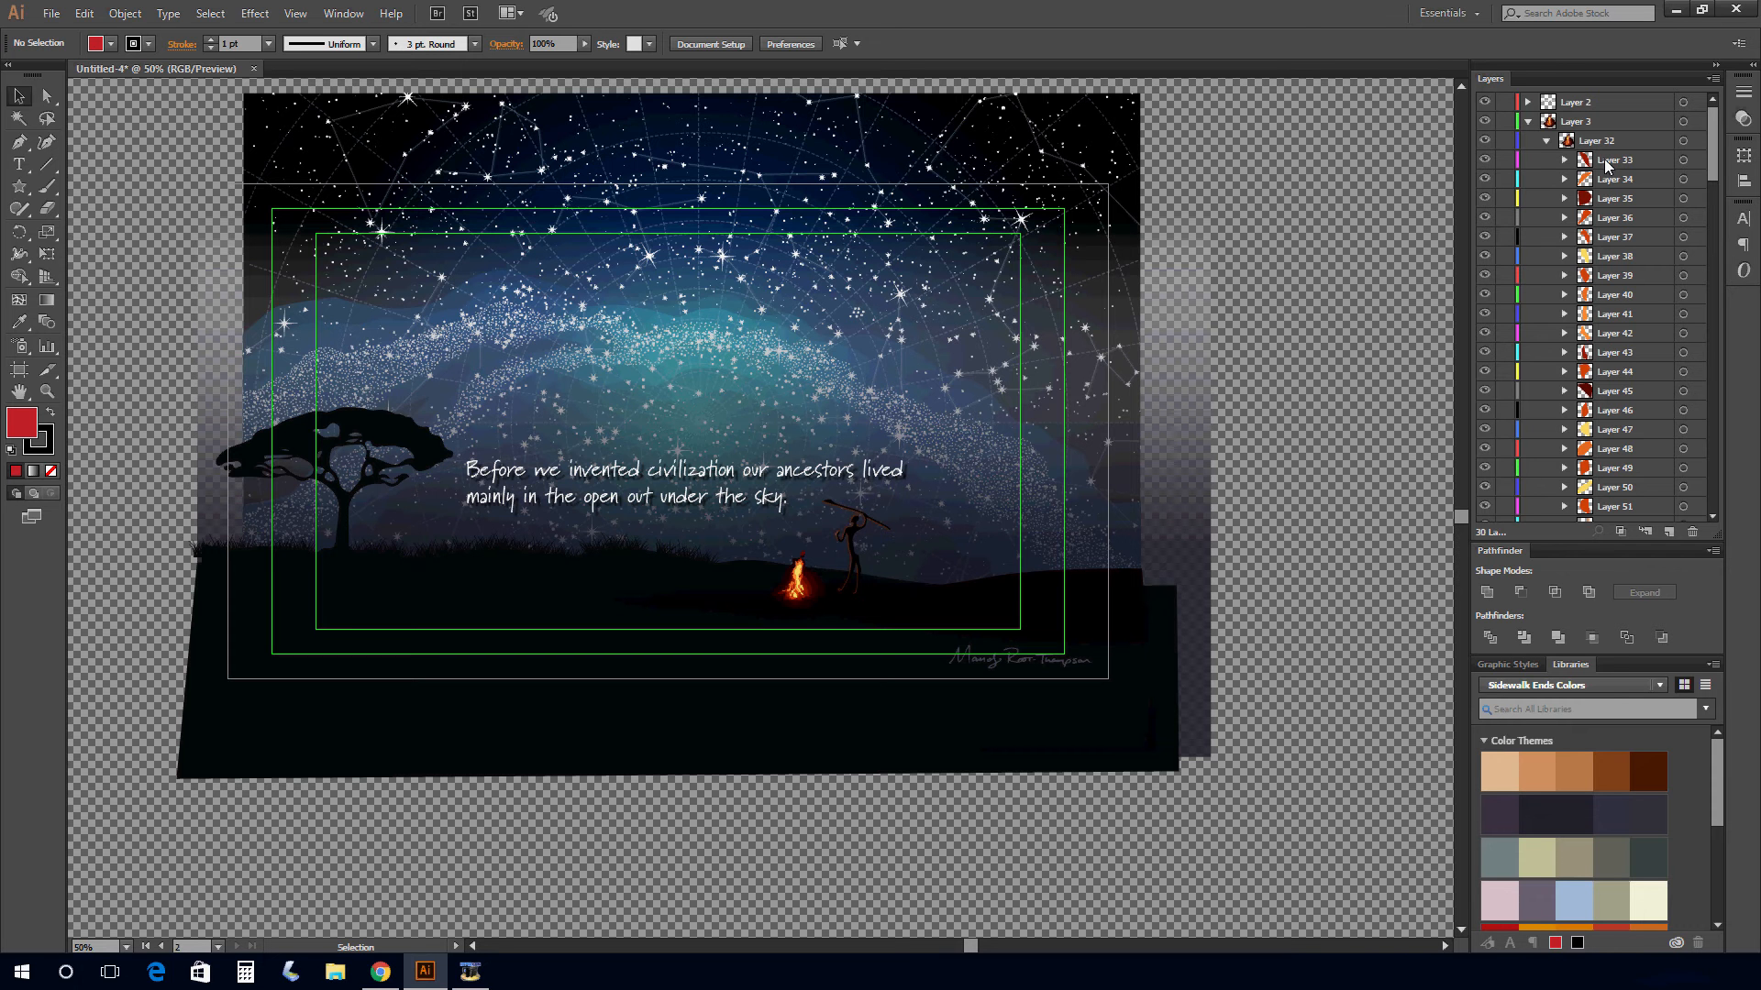
Undo the release of the campfire group and collapse the group and Layer 3.
key("ctrl+z")
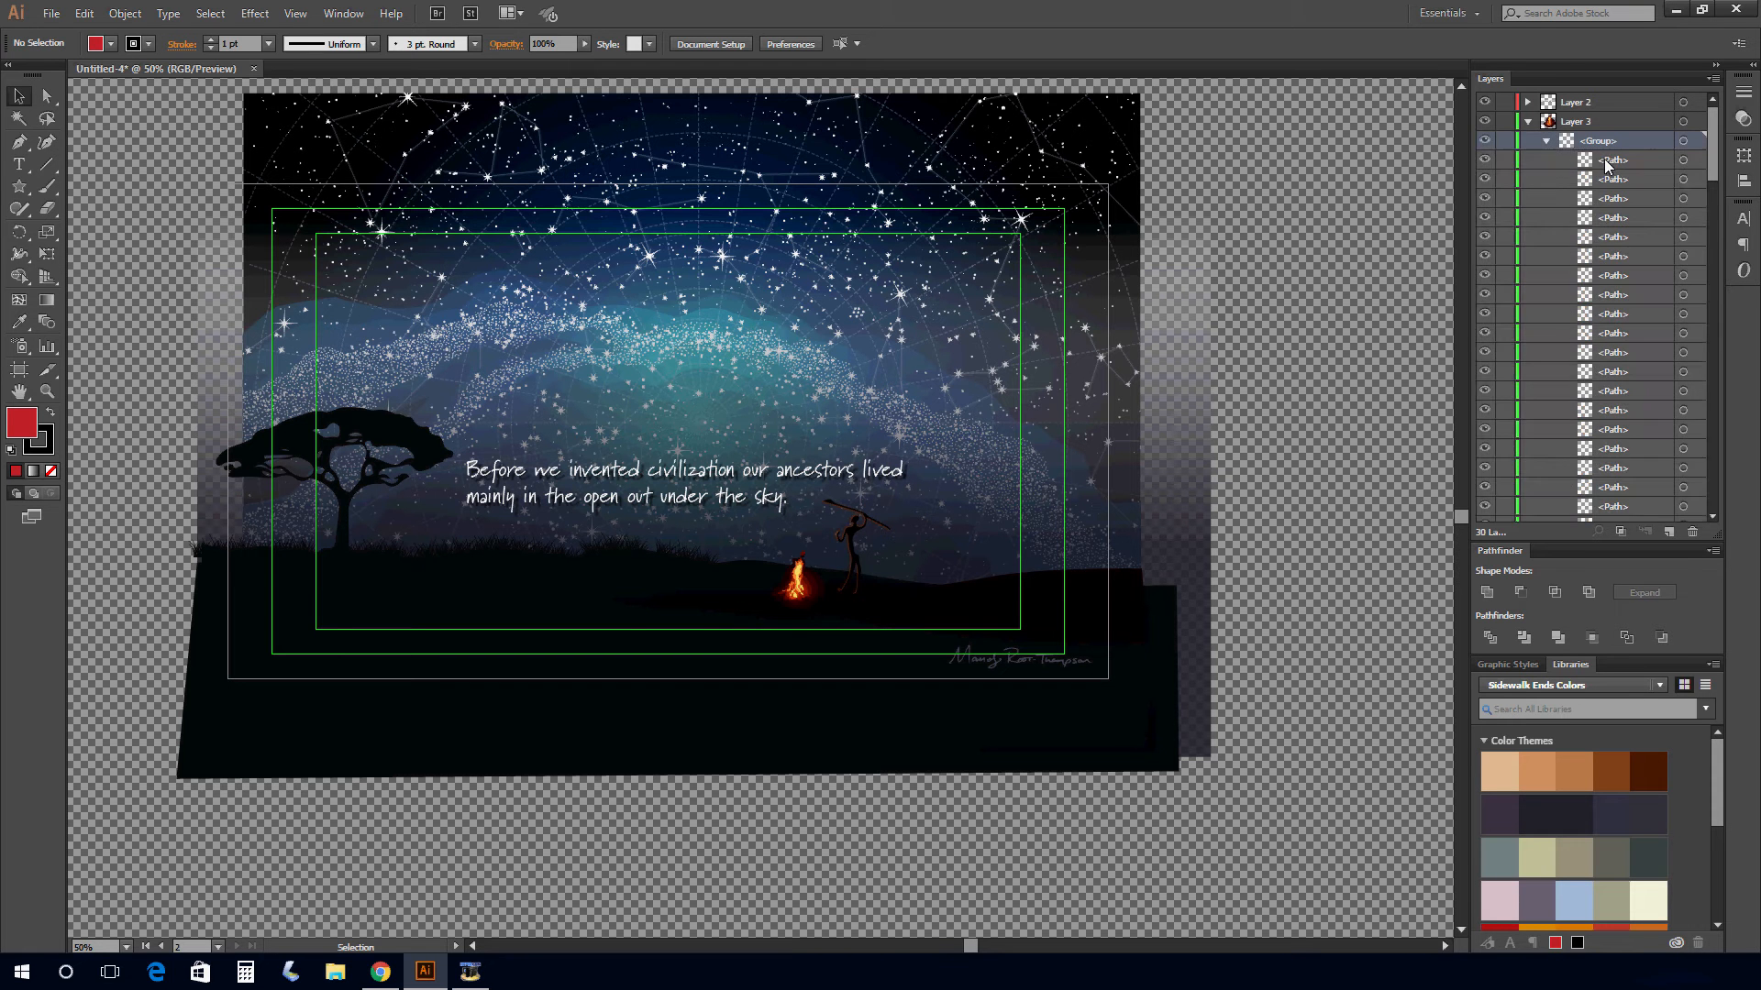
key("ctrl+z")
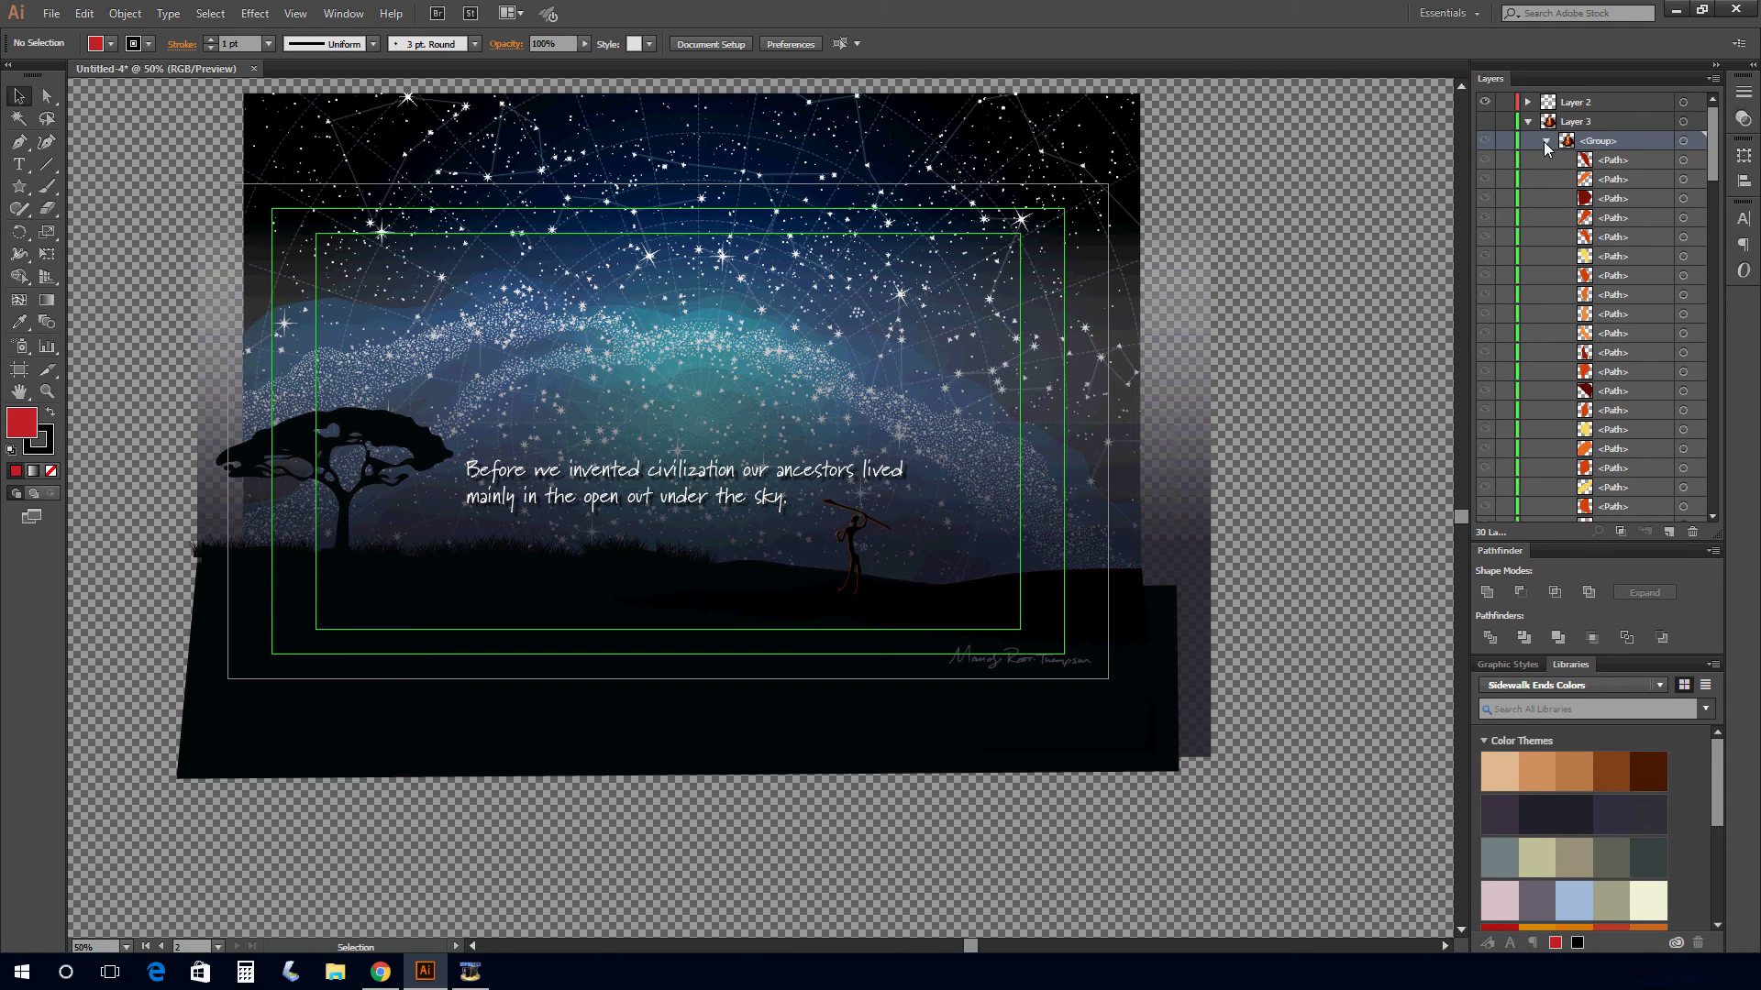
key("ctrl+z")
left_click(1544, 142)
left_click(1530, 122)
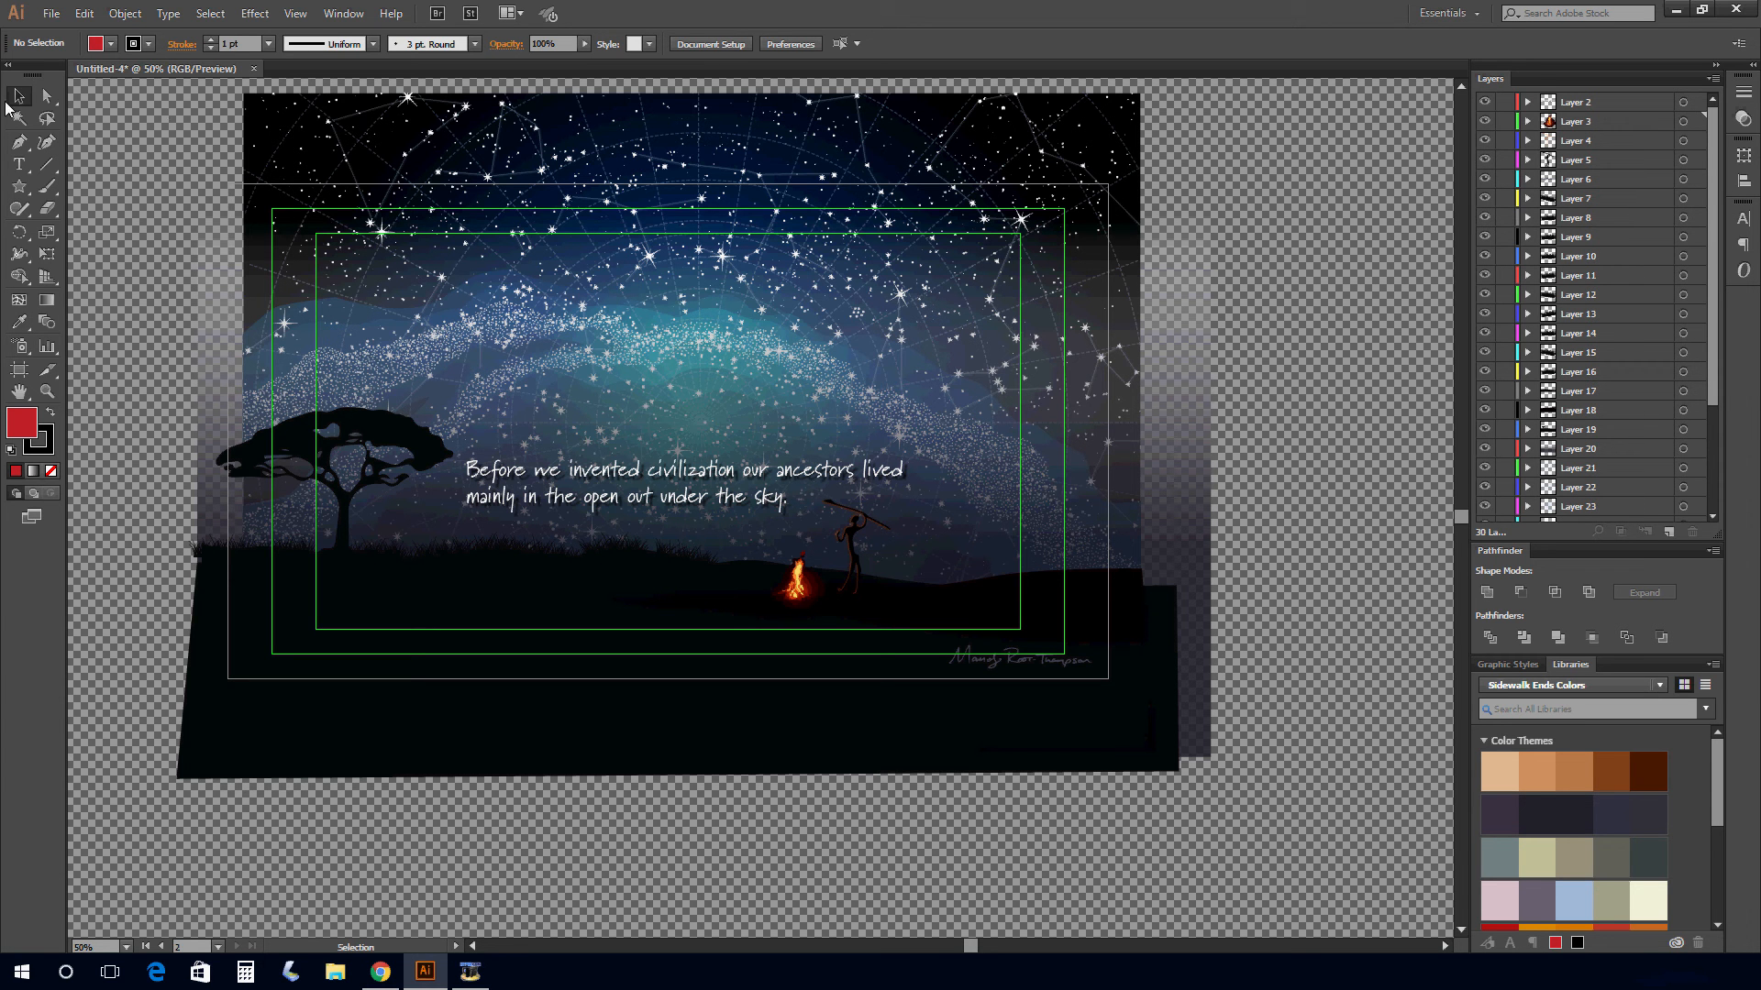
Select all the artwork, shift it together slightly down and to the left, and deselect it.
key("ctrl+a")
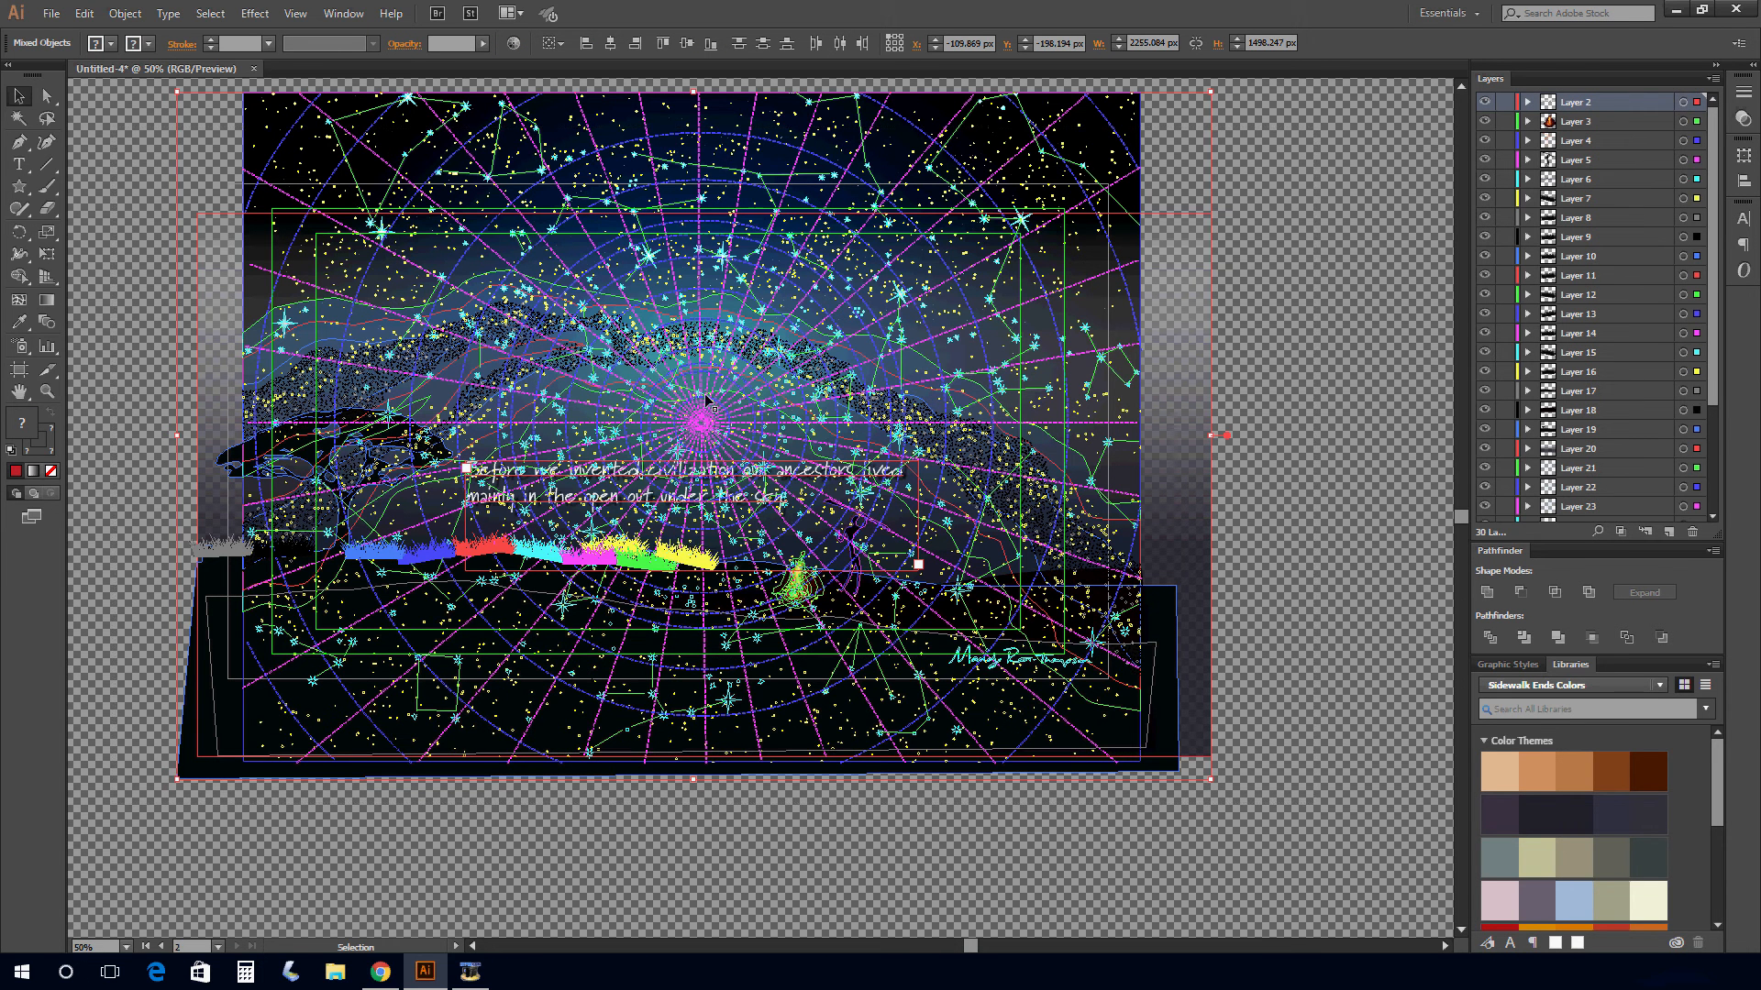
mouse_move(704, 394)
left_mouse_down()
mouse_move(664, 400)
mouse_move(683, 406)
left_mouse_up()
left_click(1307, 356)
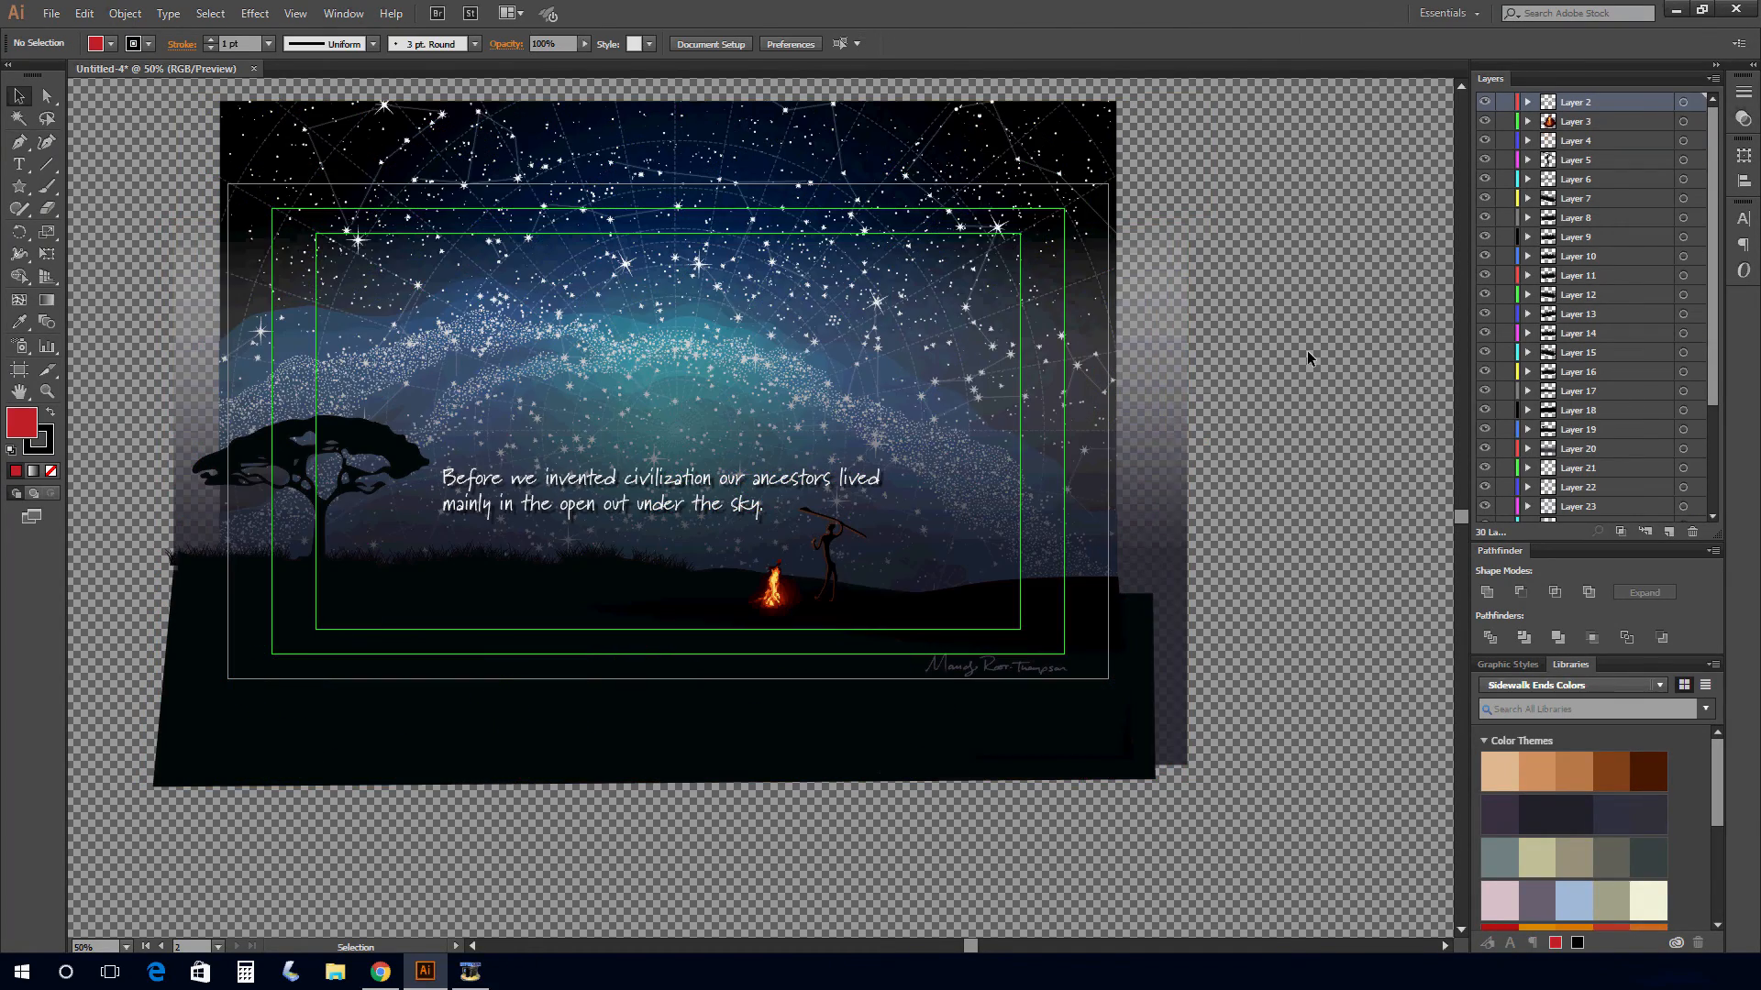